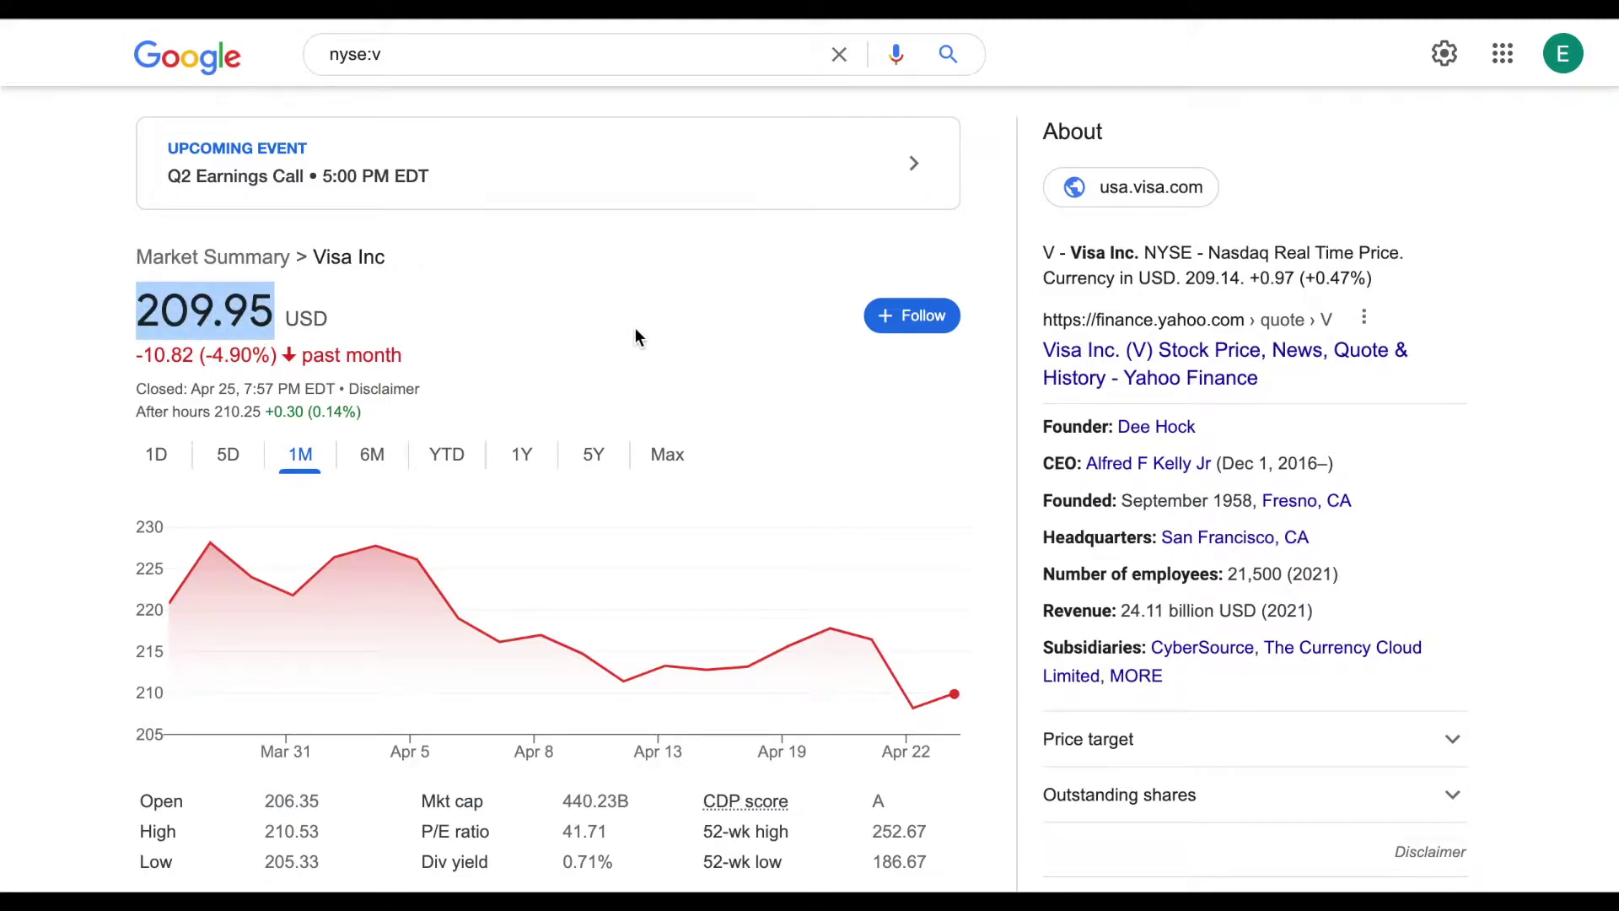
Switch to the Visa Stock Valuation spreadsheet, look through its four valuation model sheets and return to the Stock Screener sheet.
{"action": "left_click", "coordinate": [531, 17]}
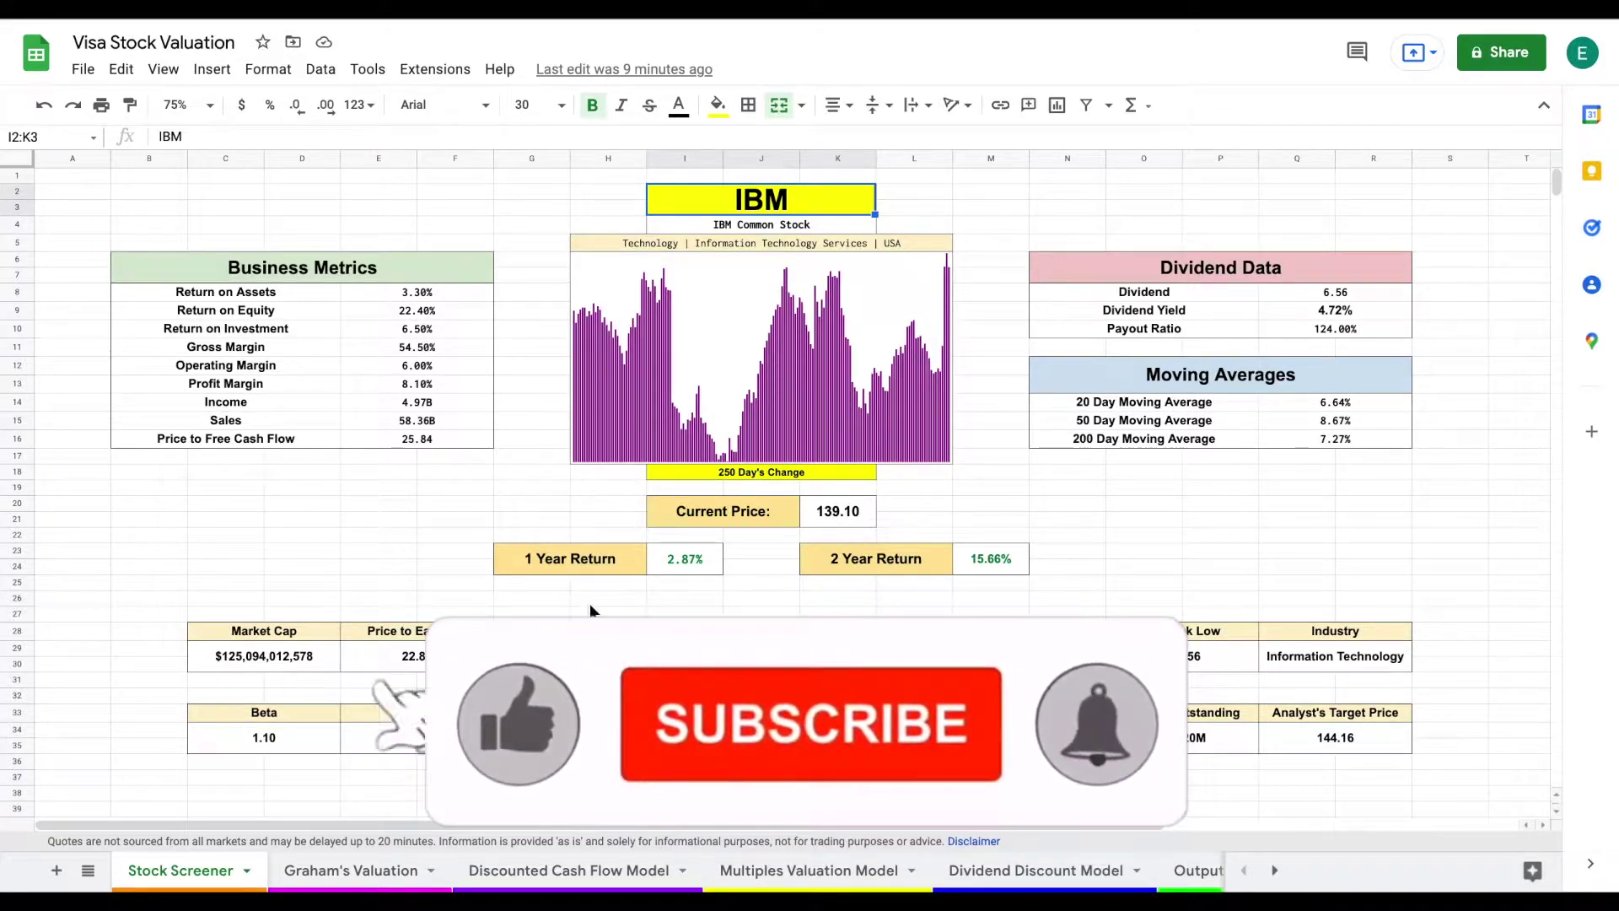
{"action": "left_click", "coordinate": [351, 870]}
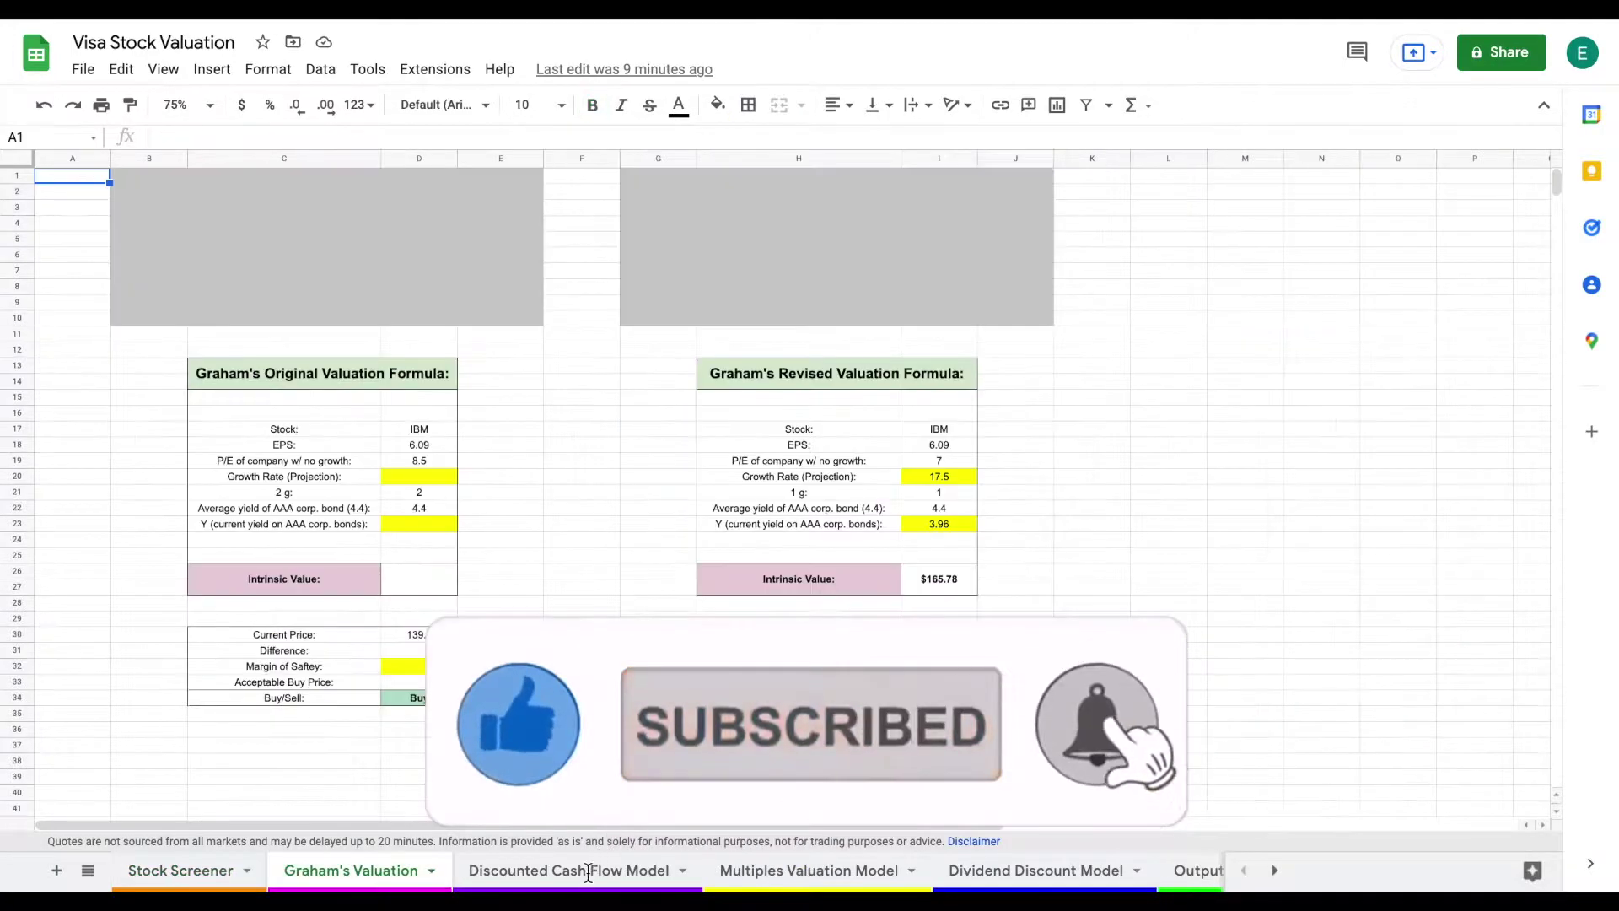
{"action": "left_click", "coordinate": [588, 877]}
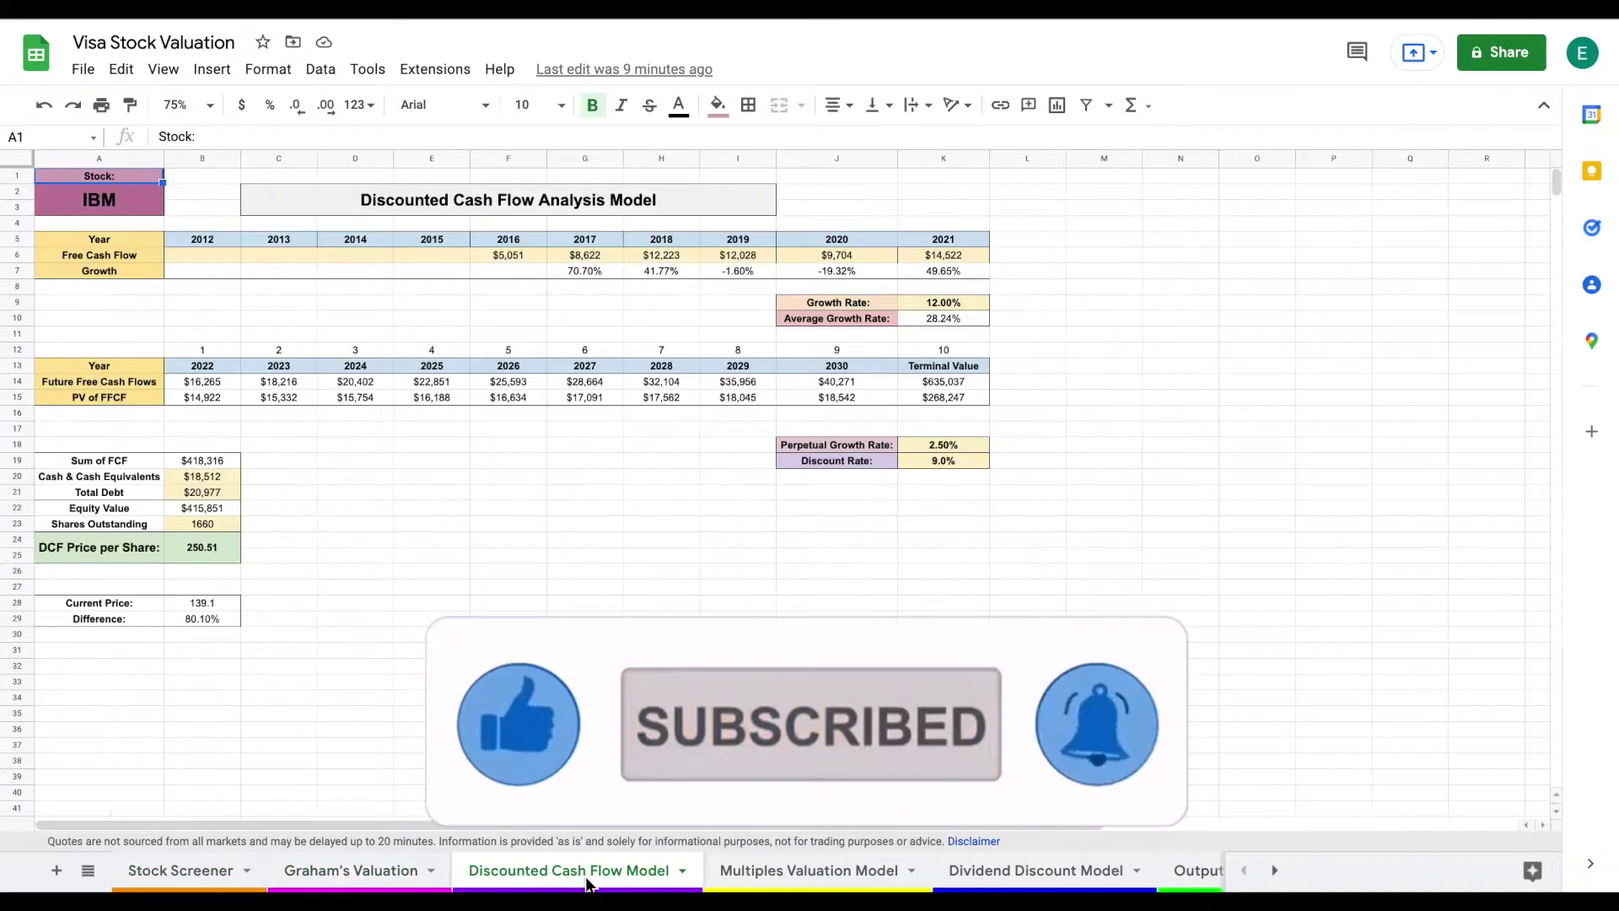
{"action": "left_click", "coordinate": [848, 871]}
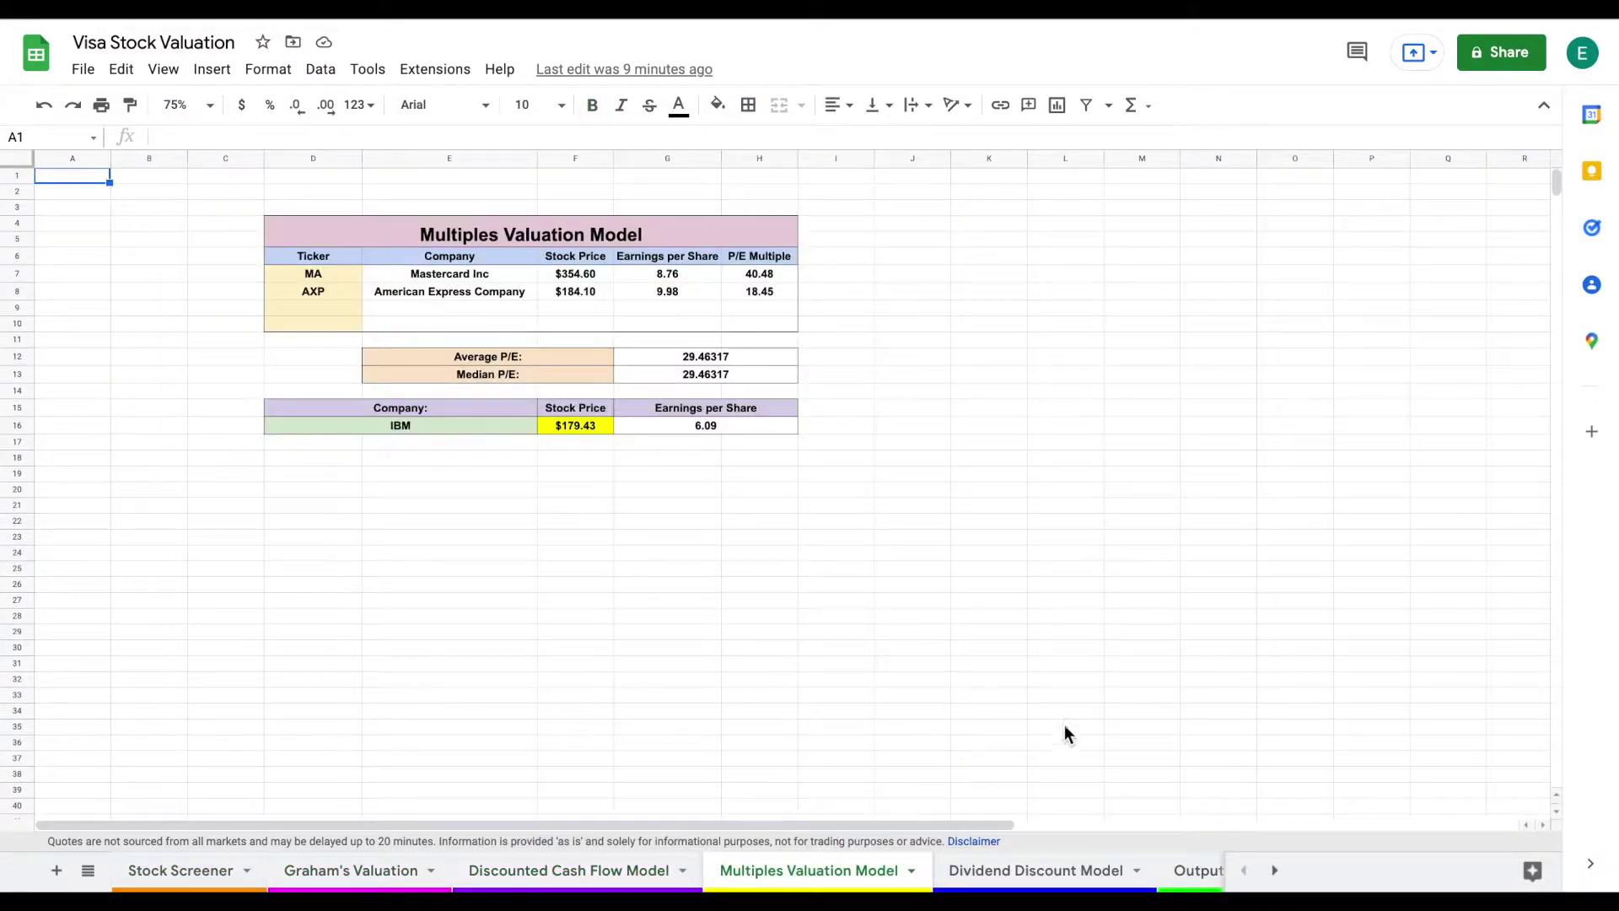
{"action": "left_click", "coordinate": [1061, 869]}
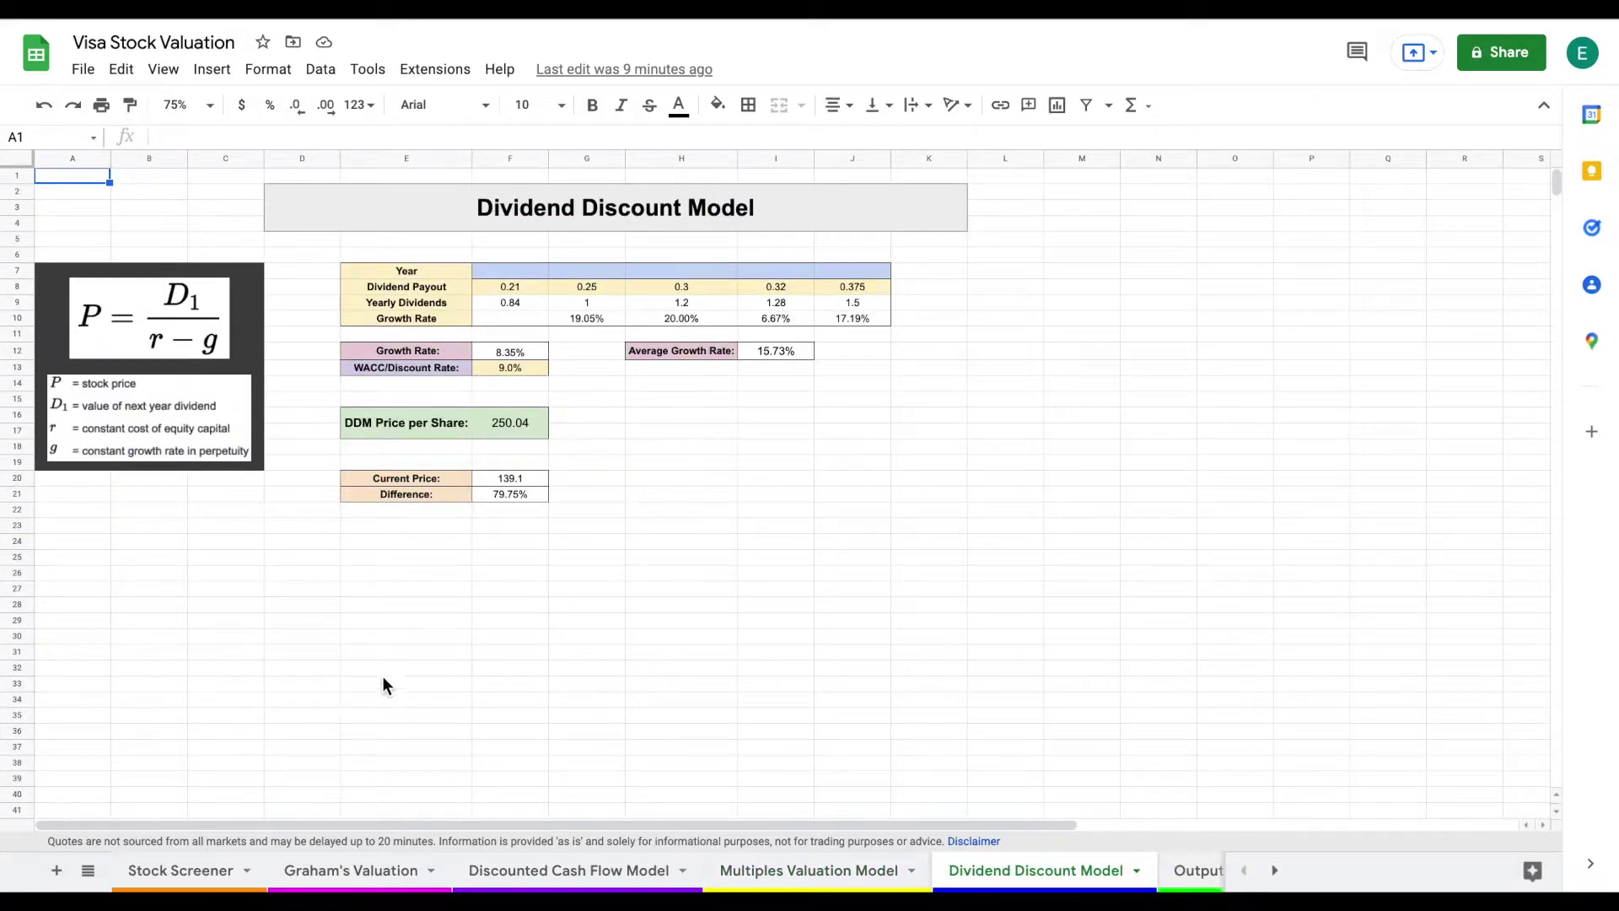
{"action": "left_click", "coordinate": [184, 870]}
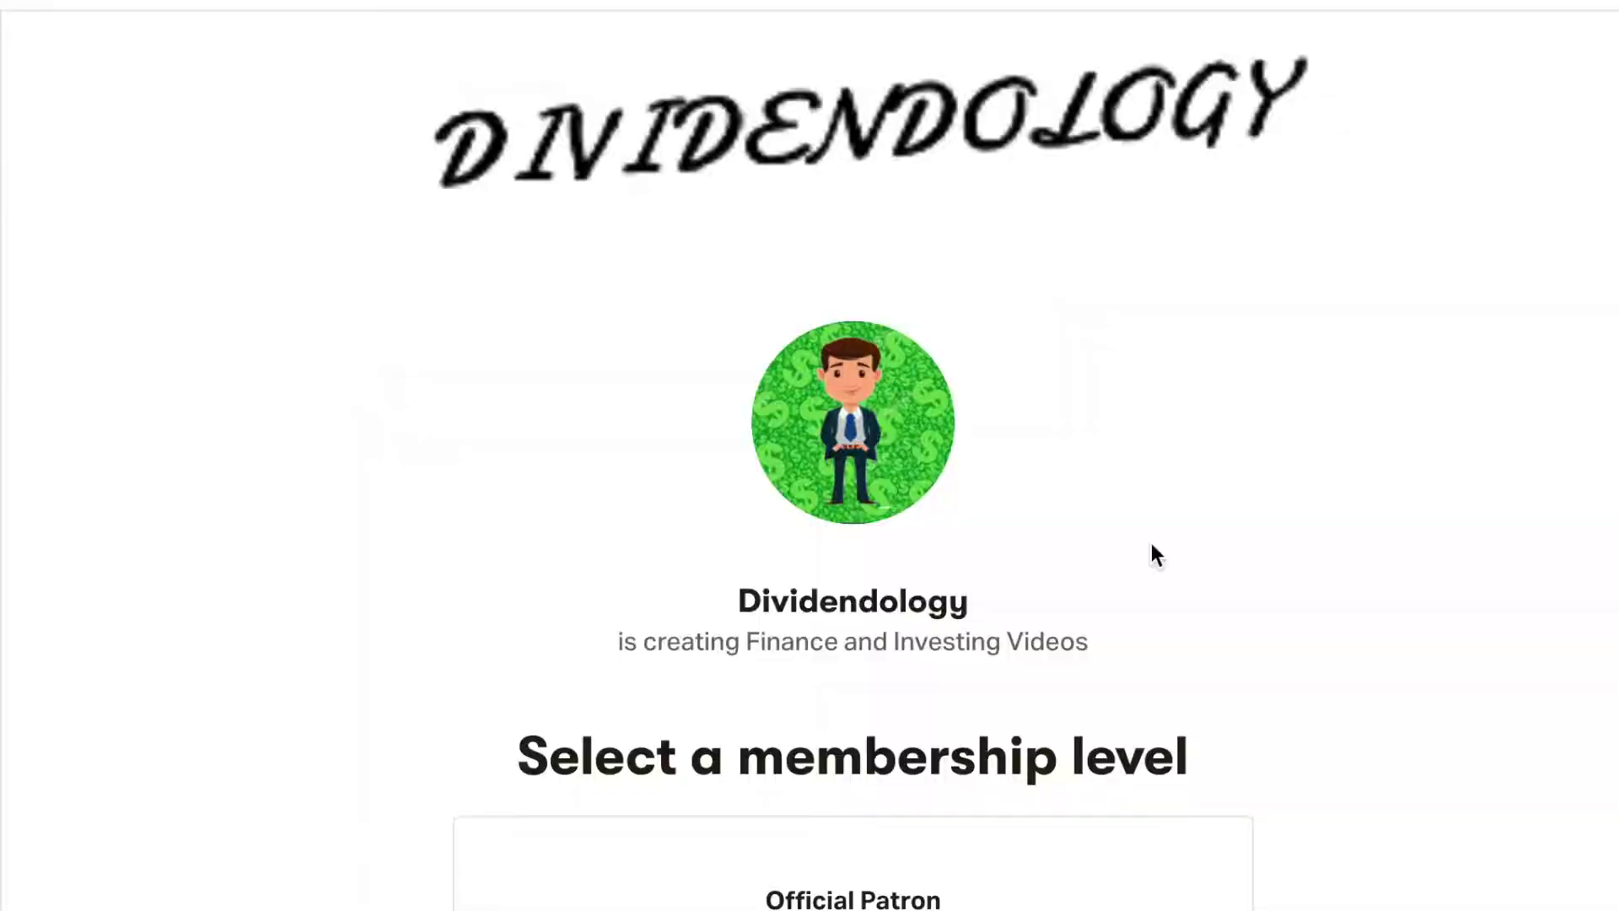
Read through the Official Patron membership level on the Dividendology page.
{"action": "scroll", "coordinate": [1153, 554], "scroll_direction": "down", "scroll_amount": 8}
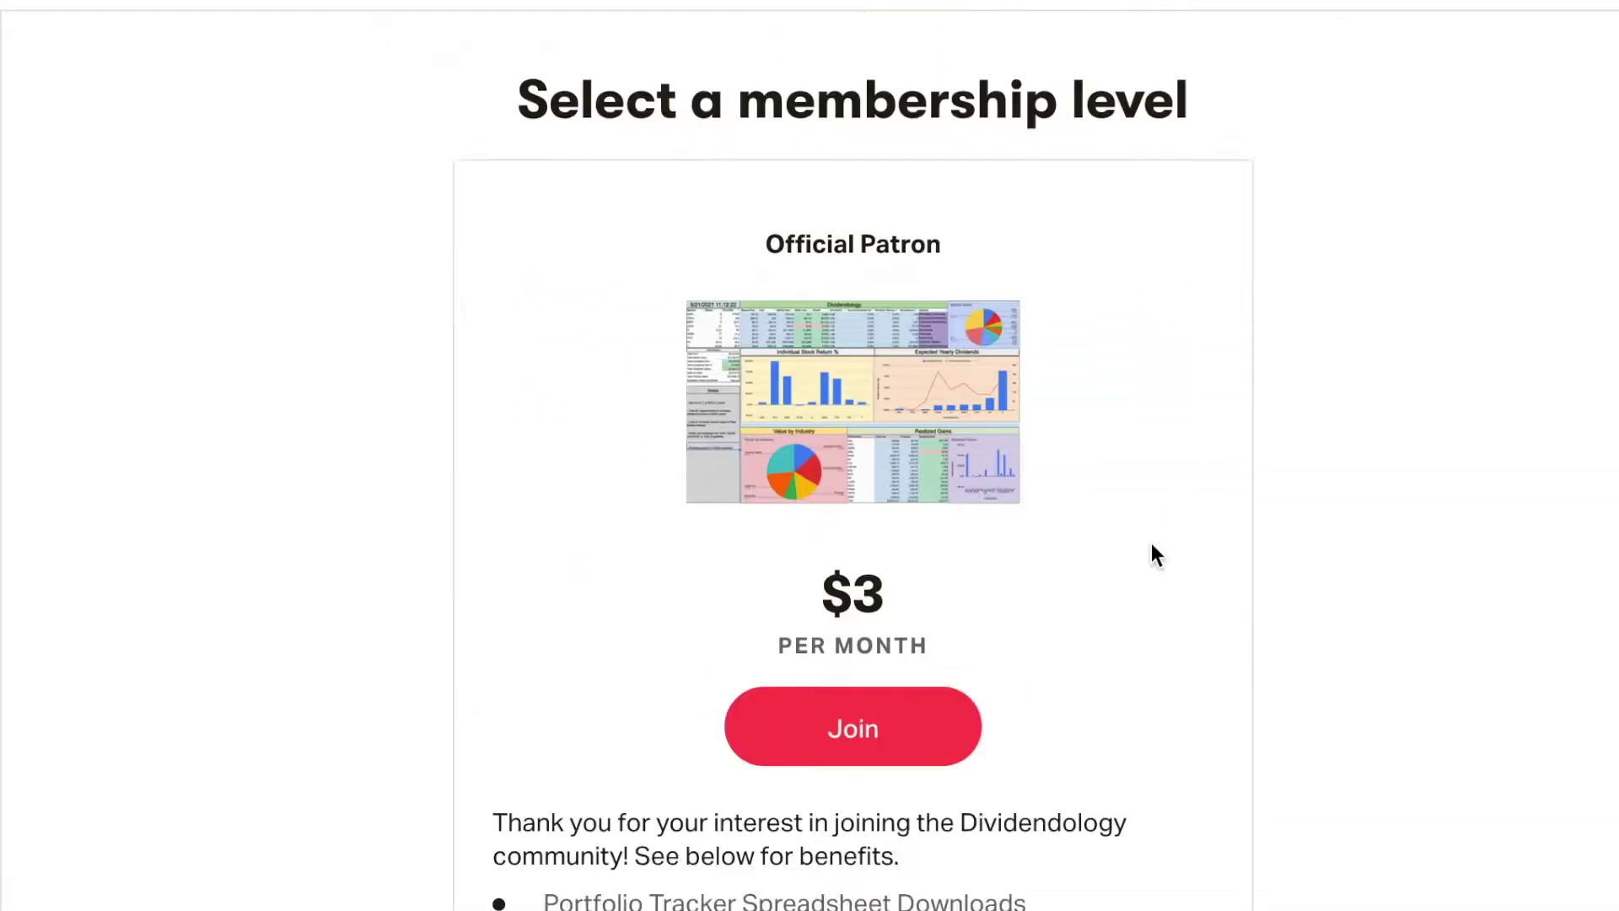
{"action": "scroll", "coordinate": [1130, 557], "scroll_direction": "down", "scroll_amount": 2}
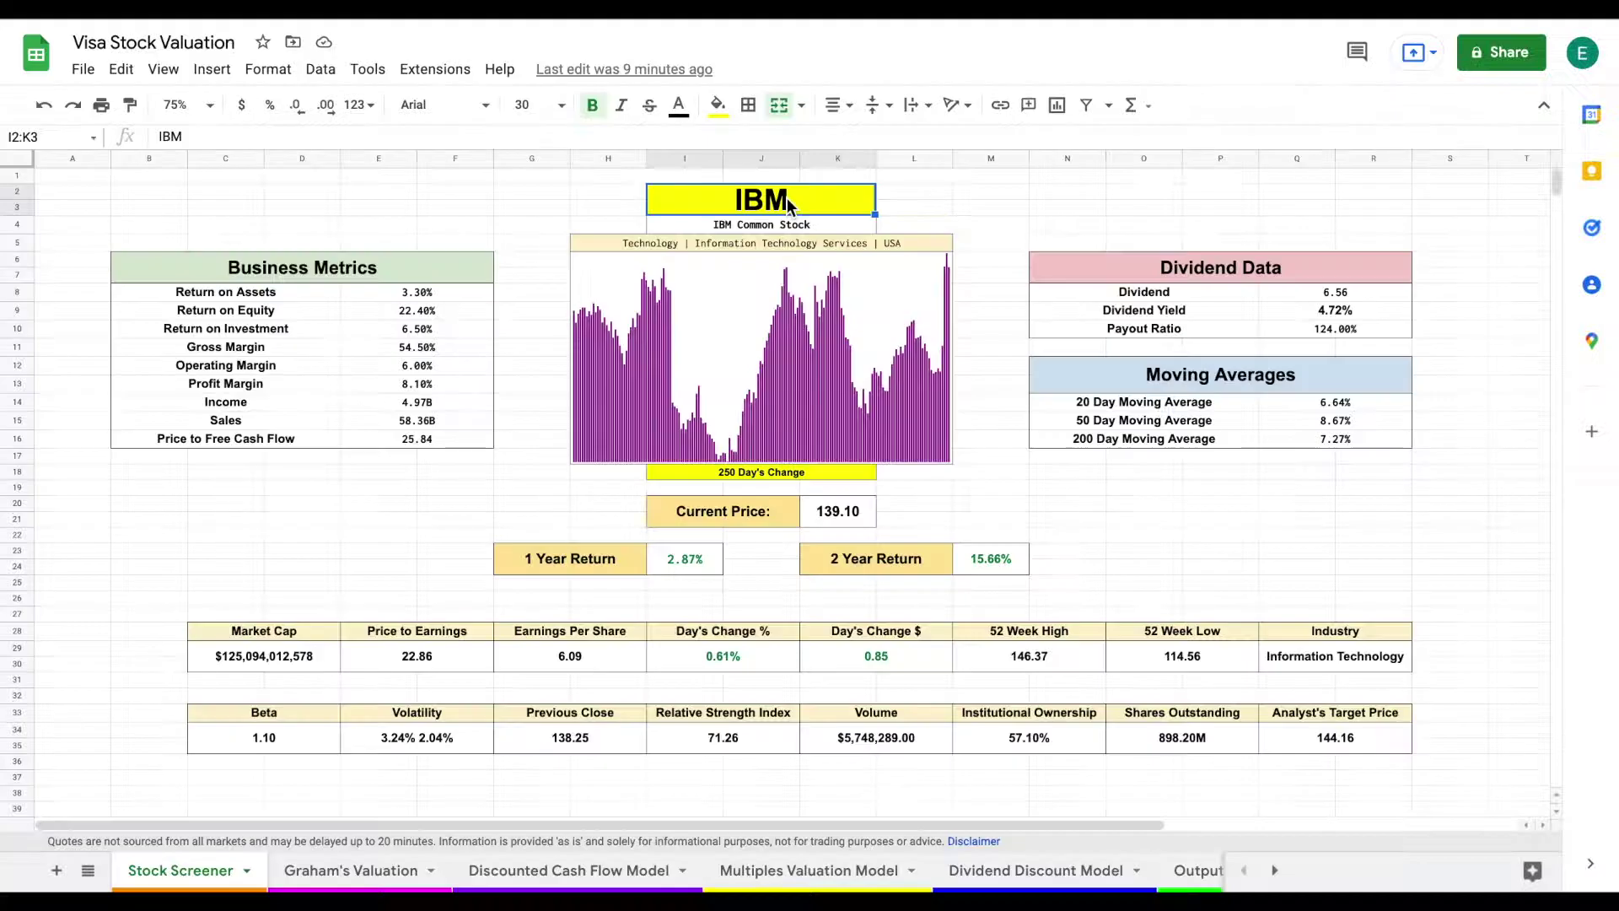
Set the stock screener's ticker to V and the price chart's period to 1000 days.
{"action": "type", "text": "V"}
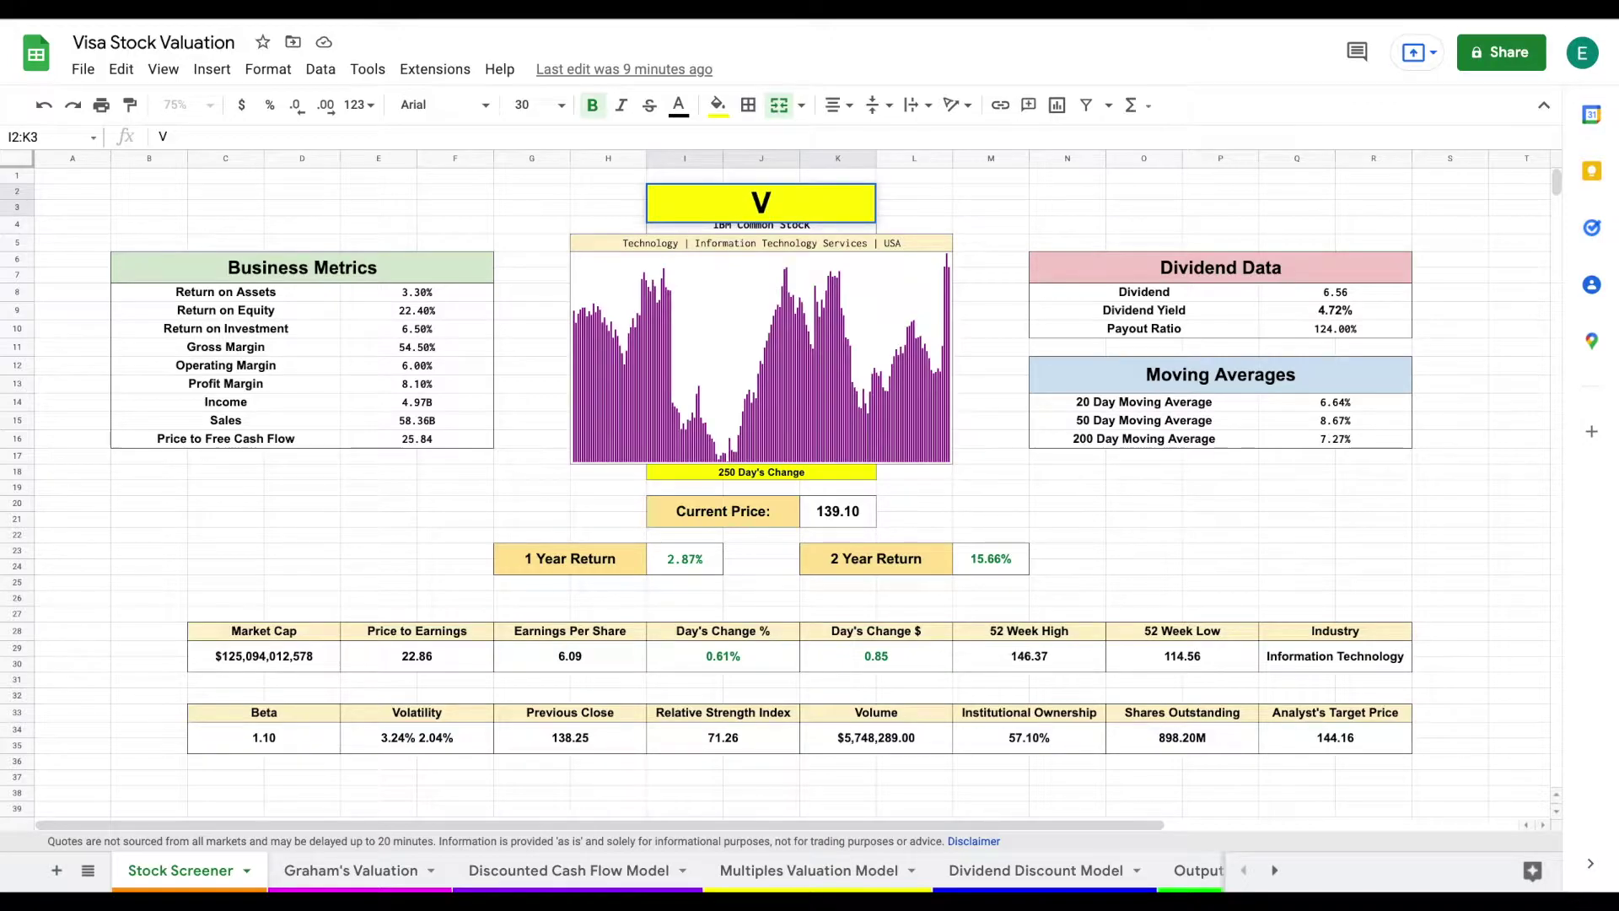
{"action": "key", "text": "Return"}
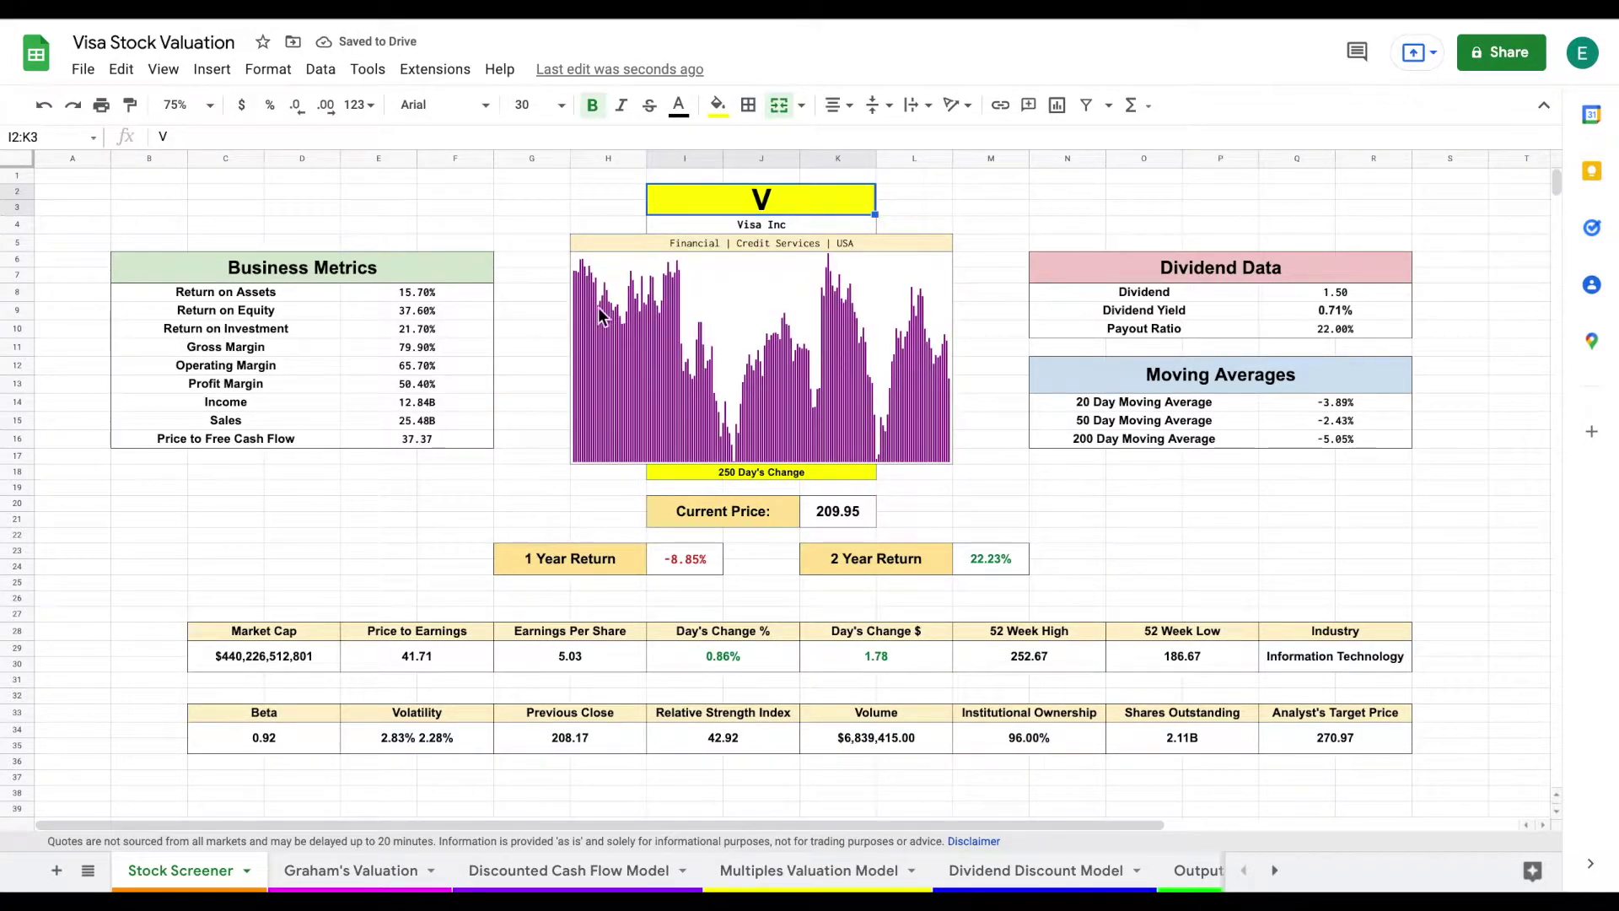
{"action": "left_click", "coordinate": [747, 469]}
{"action": "type", "text": "1000"}
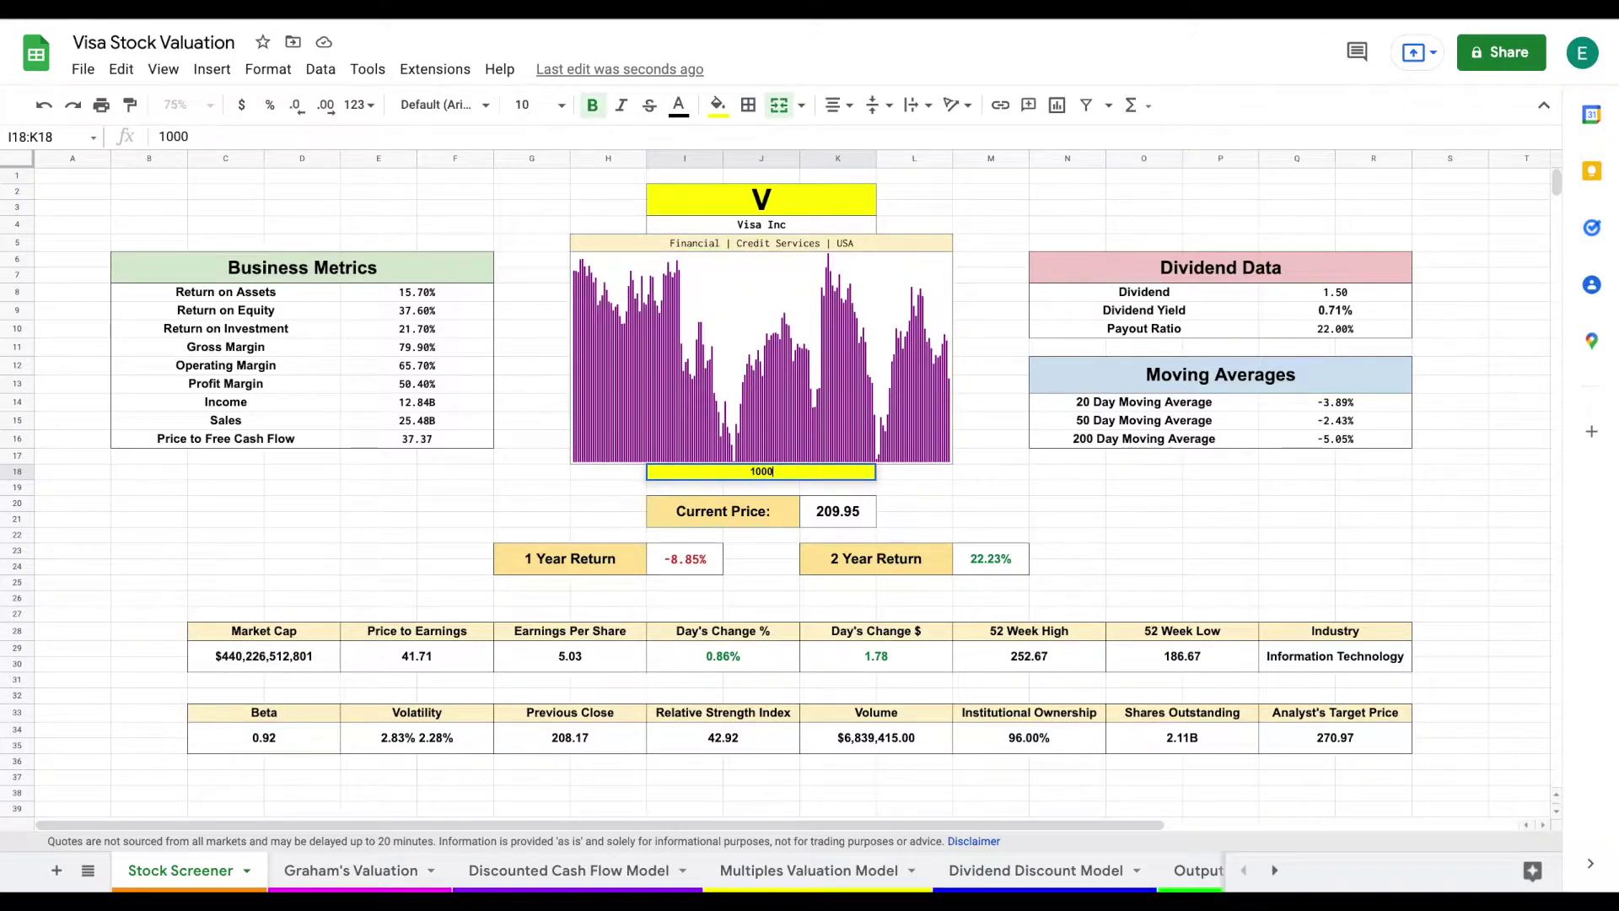
{"action": "key", "text": "Return"}
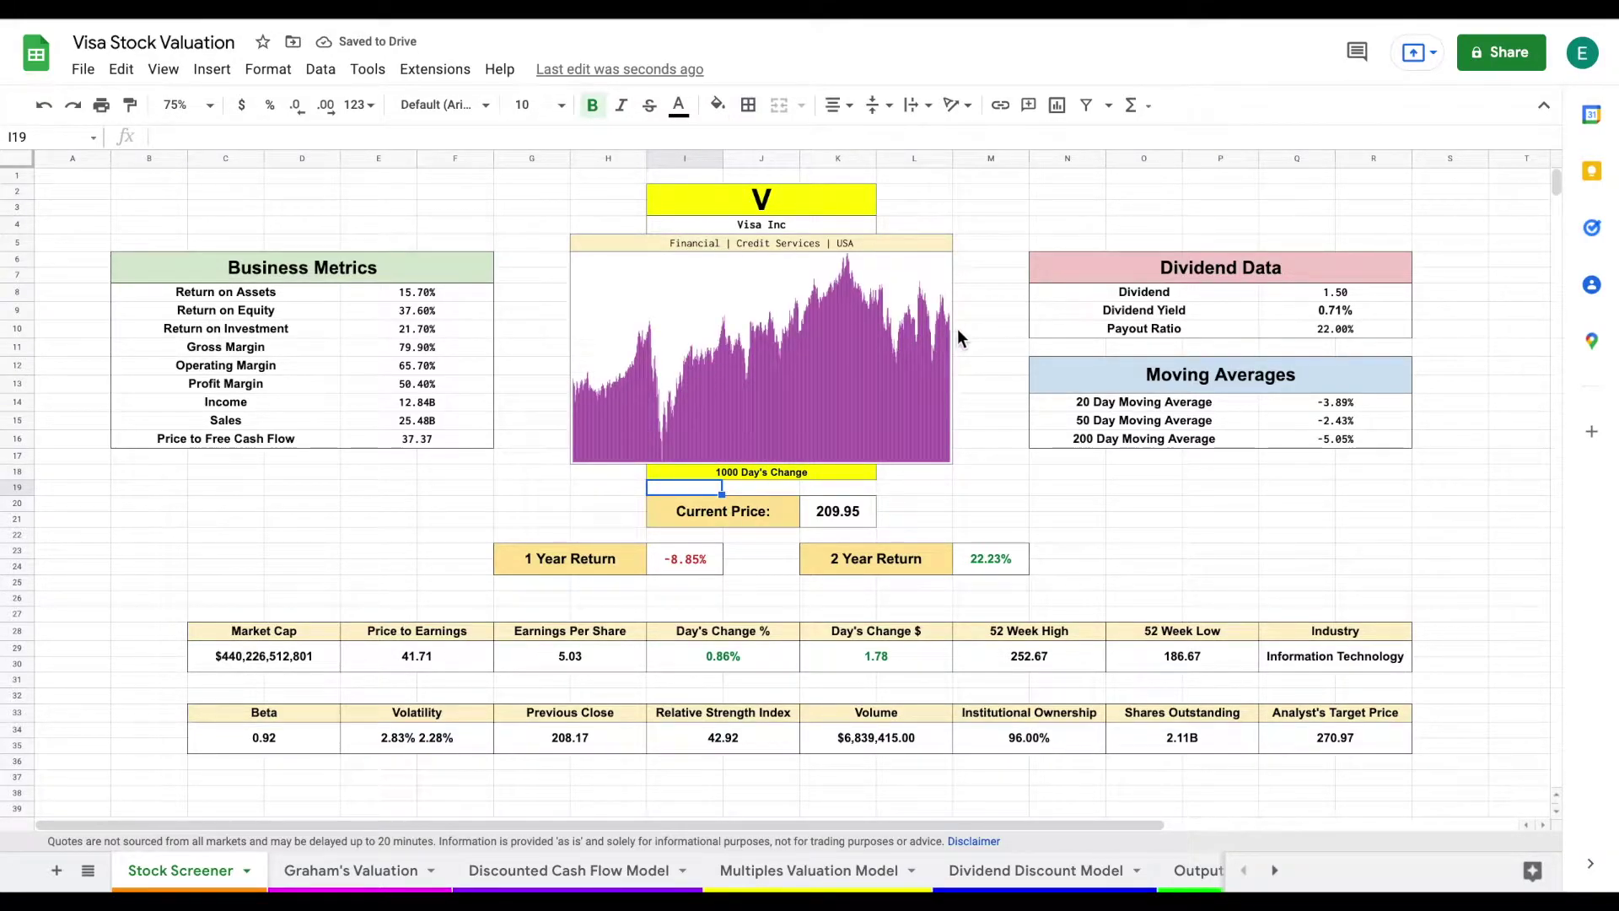
Review the stock's dividend yield, payout ratio and 1 year return on the Stock Screener sheet.
{"action": "left_click_drag", "start_coordinate": [1215, 310], "coordinate": [1349, 311]}
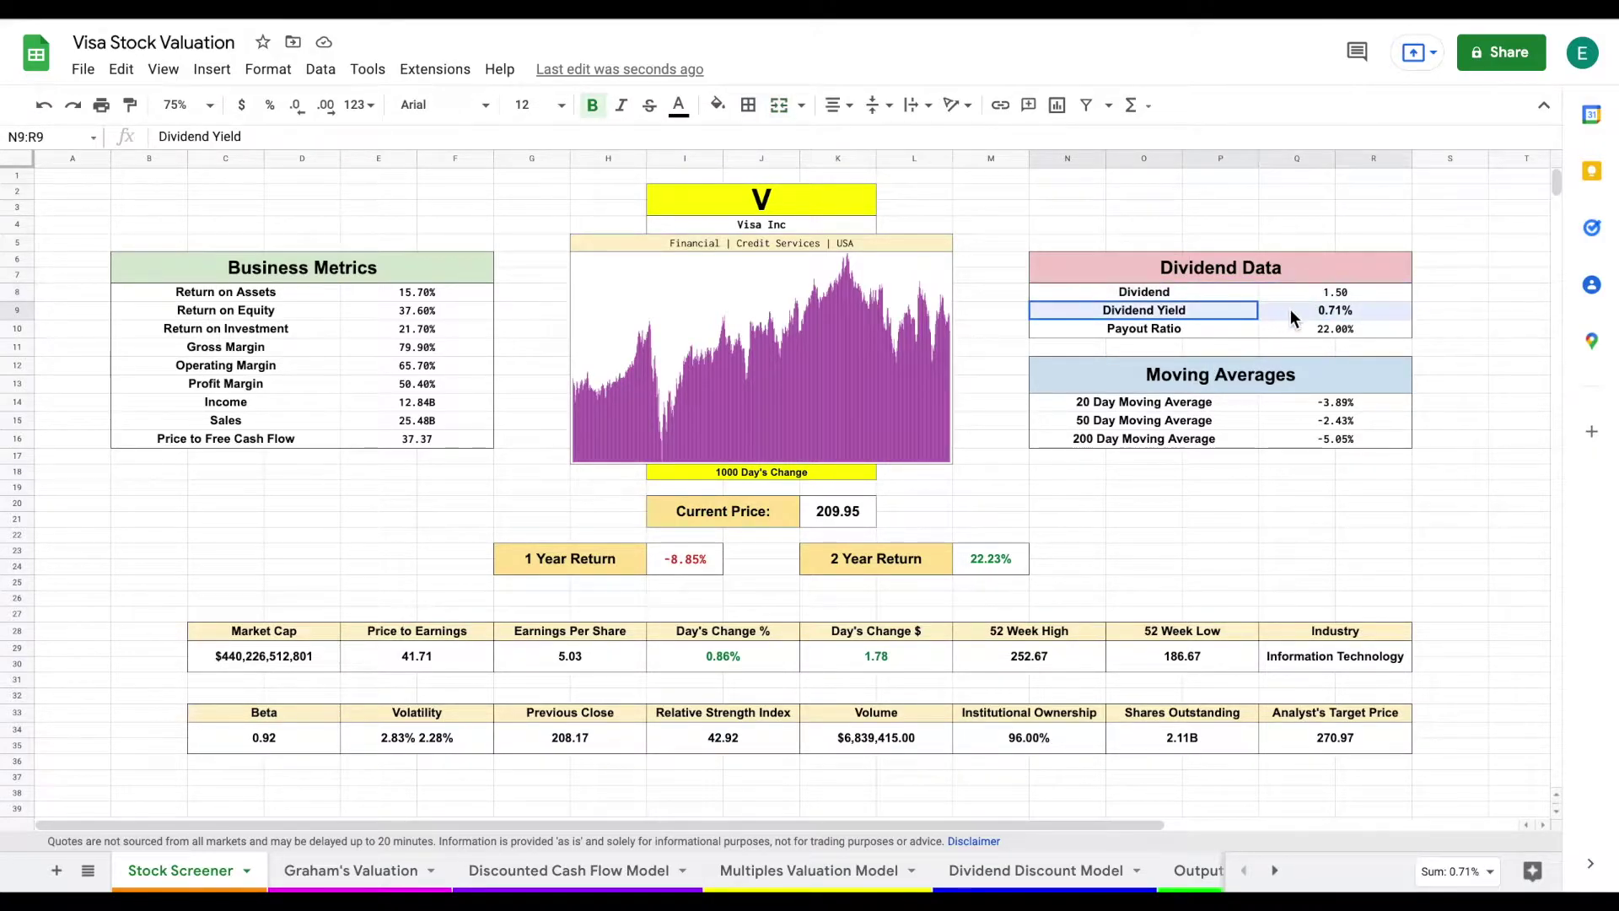
{"action": "left_click", "coordinate": [1357, 309]}
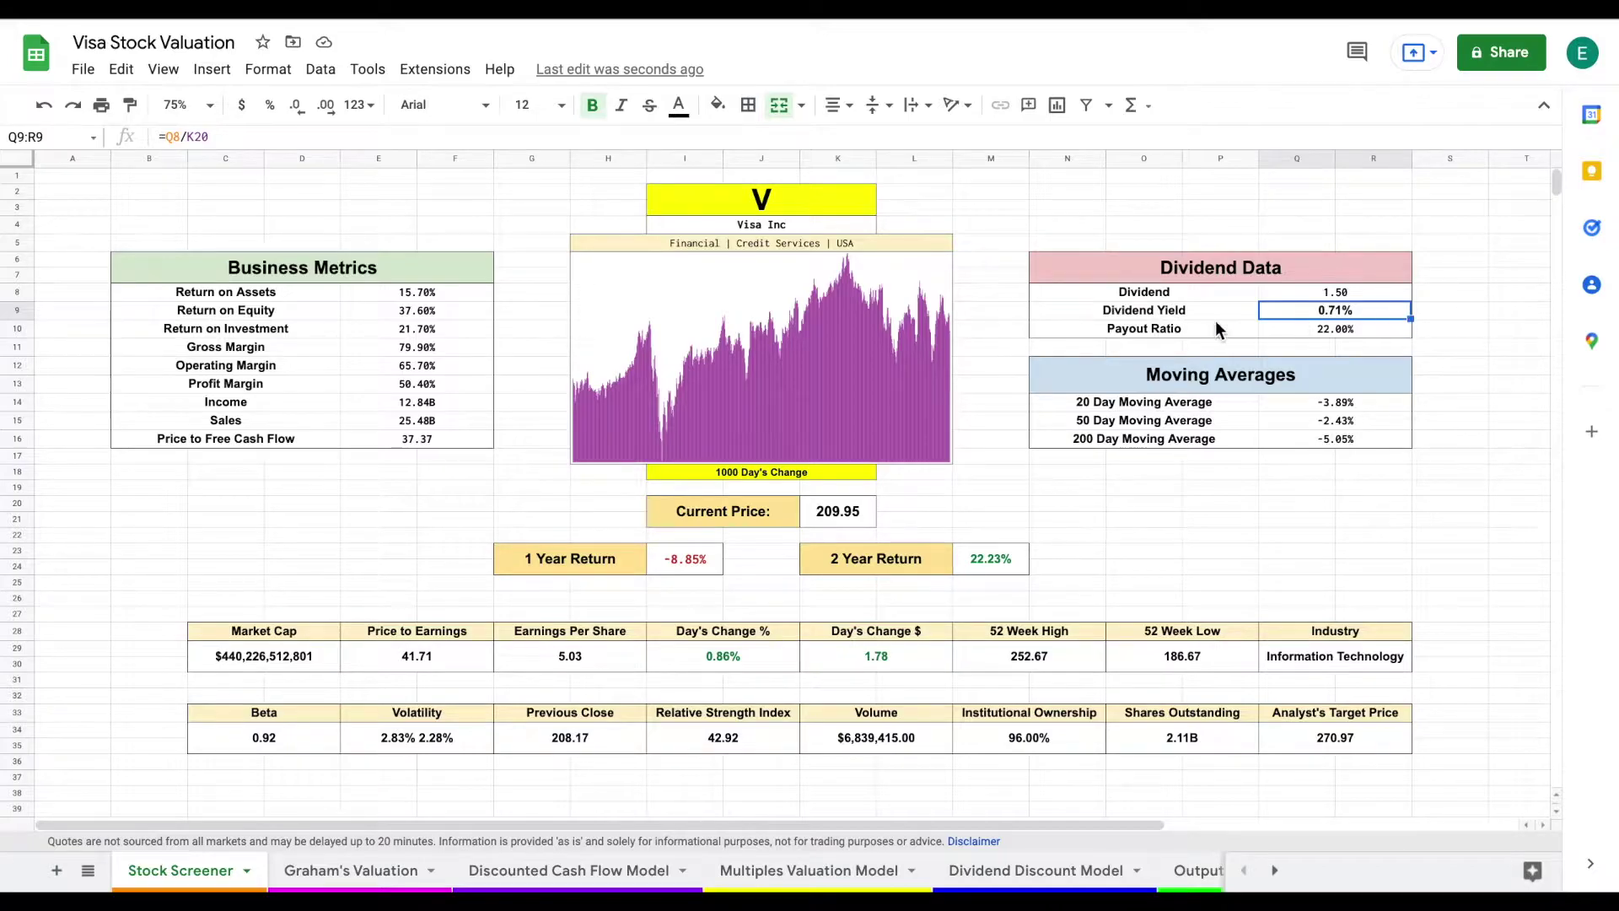
{"action": "left_click_drag", "start_coordinate": [1201, 326], "coordinate": [1282, 334]}
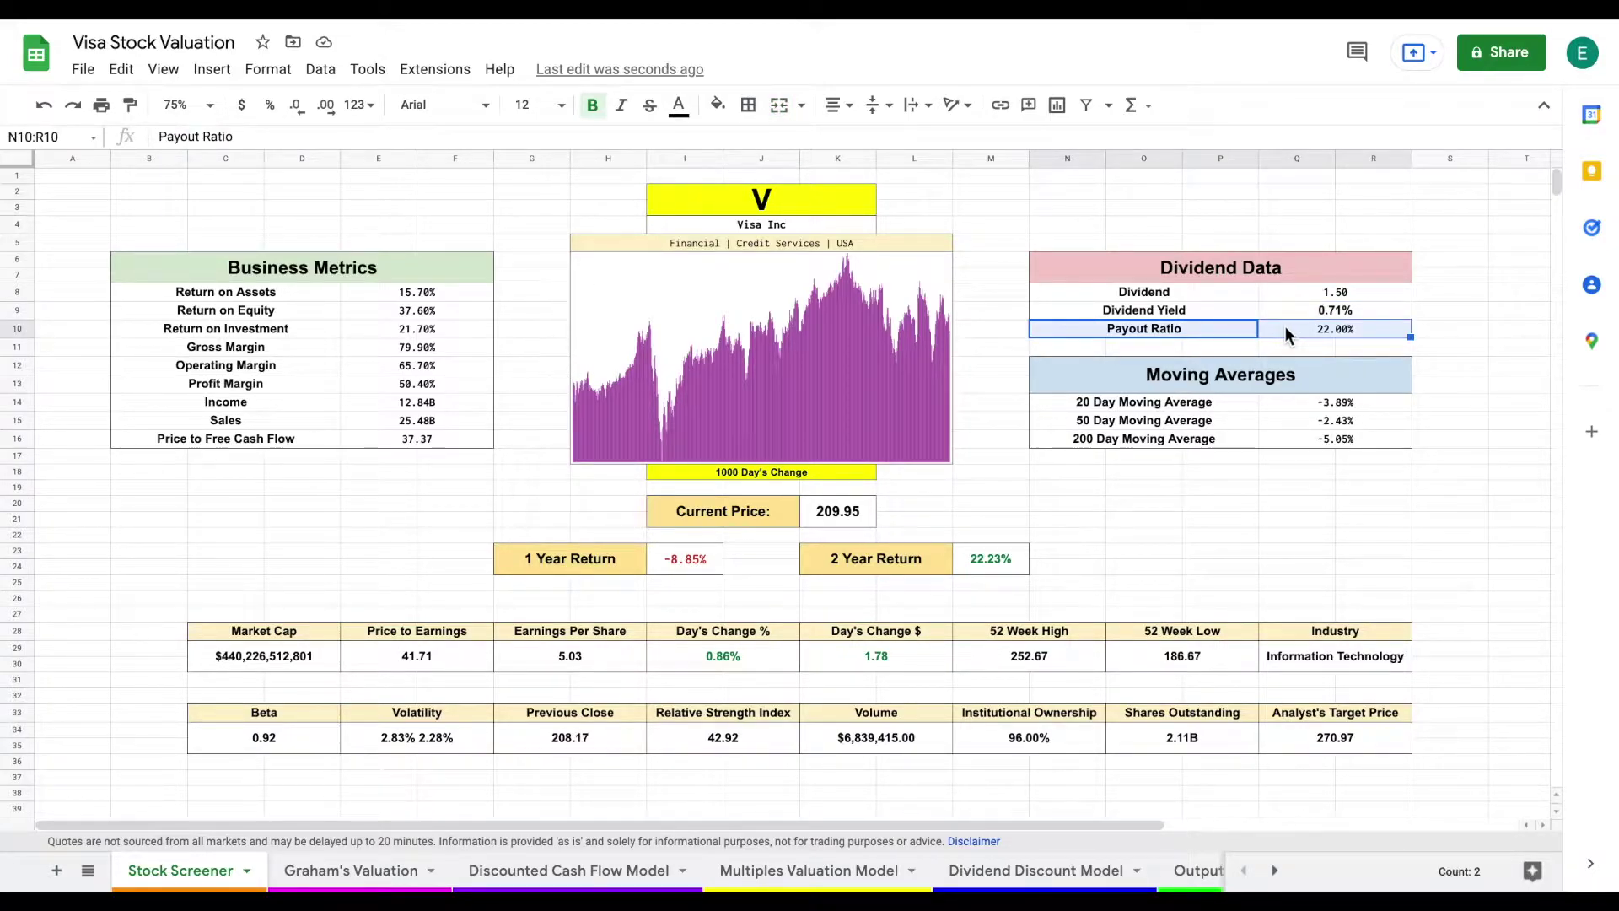
{"action": "left_click", "coordinate": [1442, 331]}
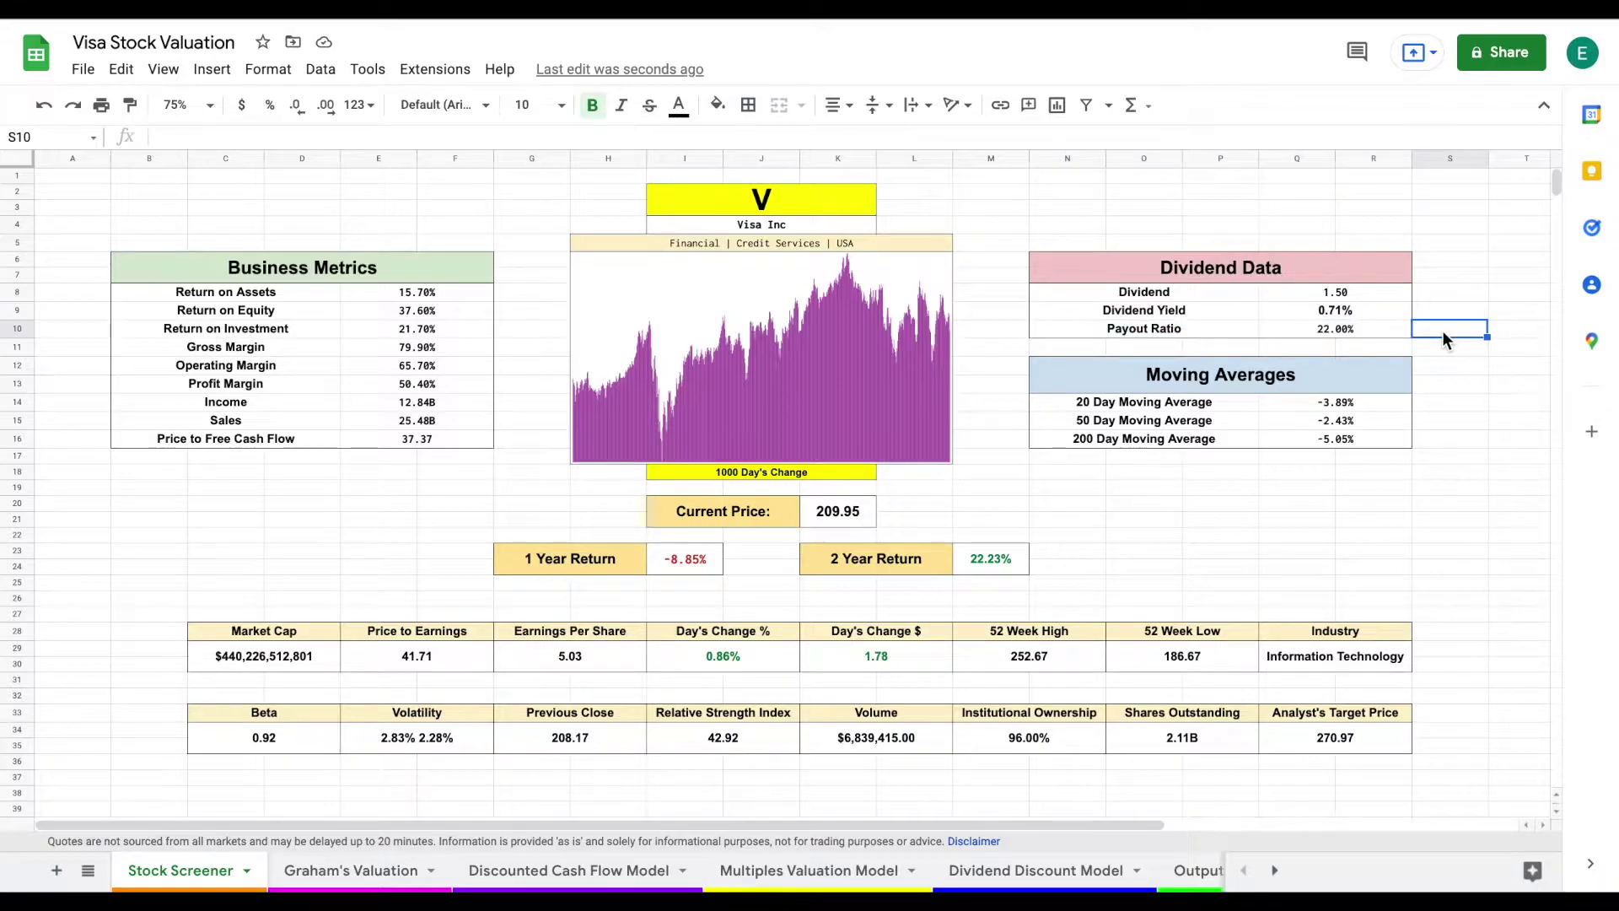
{"action": "left_click", "coordinate": [598, 571]}
{"action": "left_click_drag", "start_coordinate": [597, 570], "coordinate": [670, 563]}
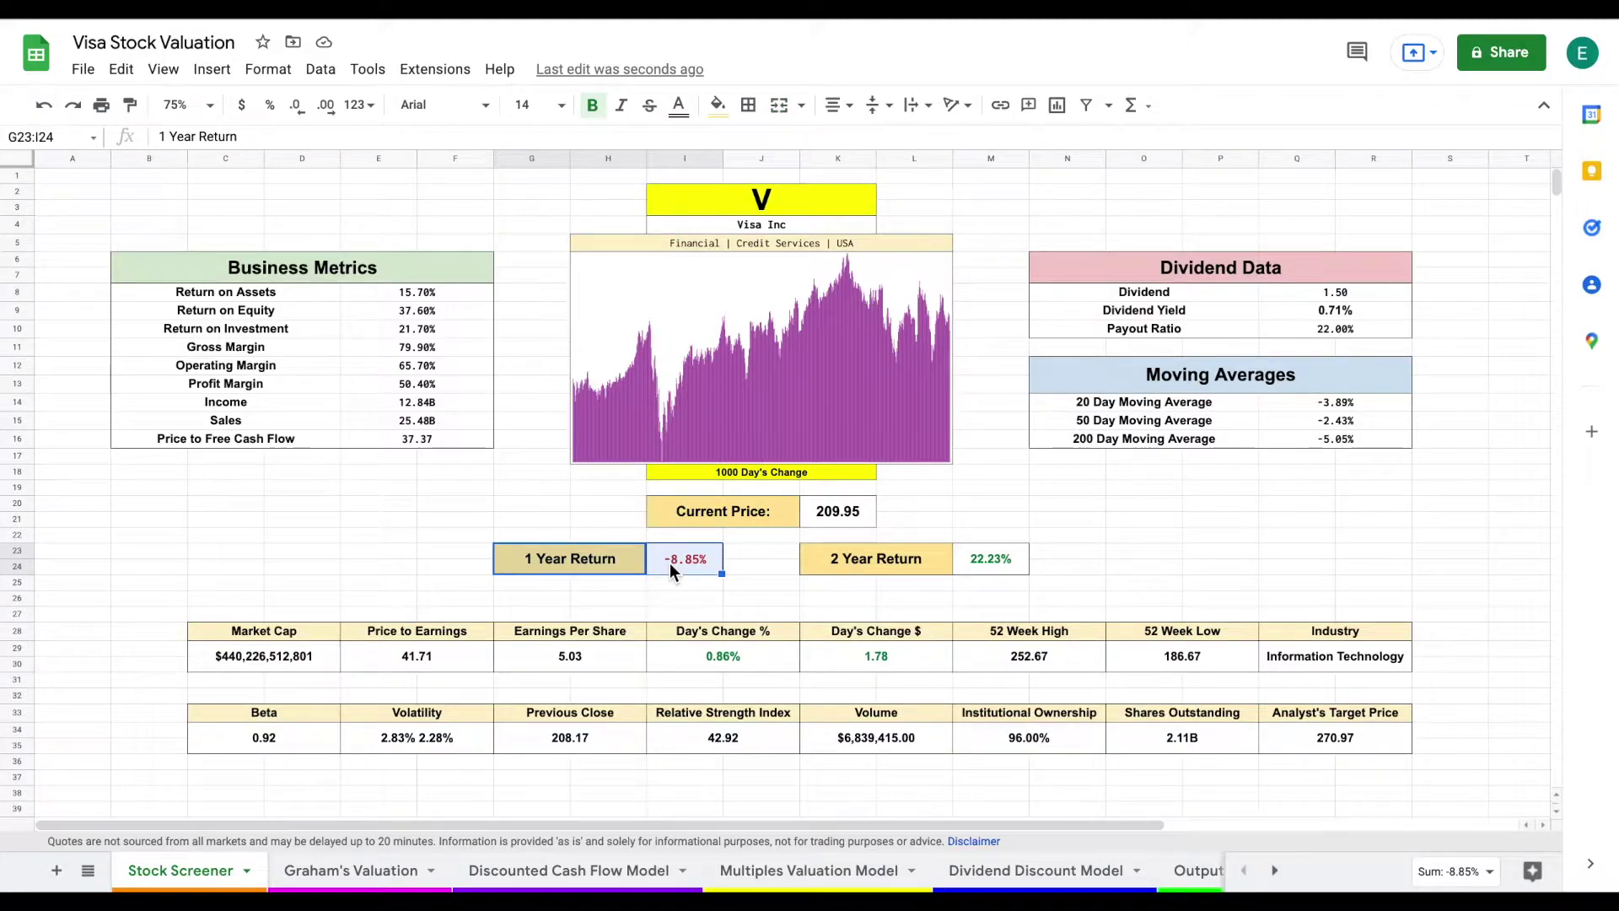
Open the Graham's Valuation sheet at 100% zoom and bring Graham's revised valuation formula into view.
{"action": "left_click", "coordinate": [362, 869]}
{"action": "left_click", "coordinate": [208, 104]}
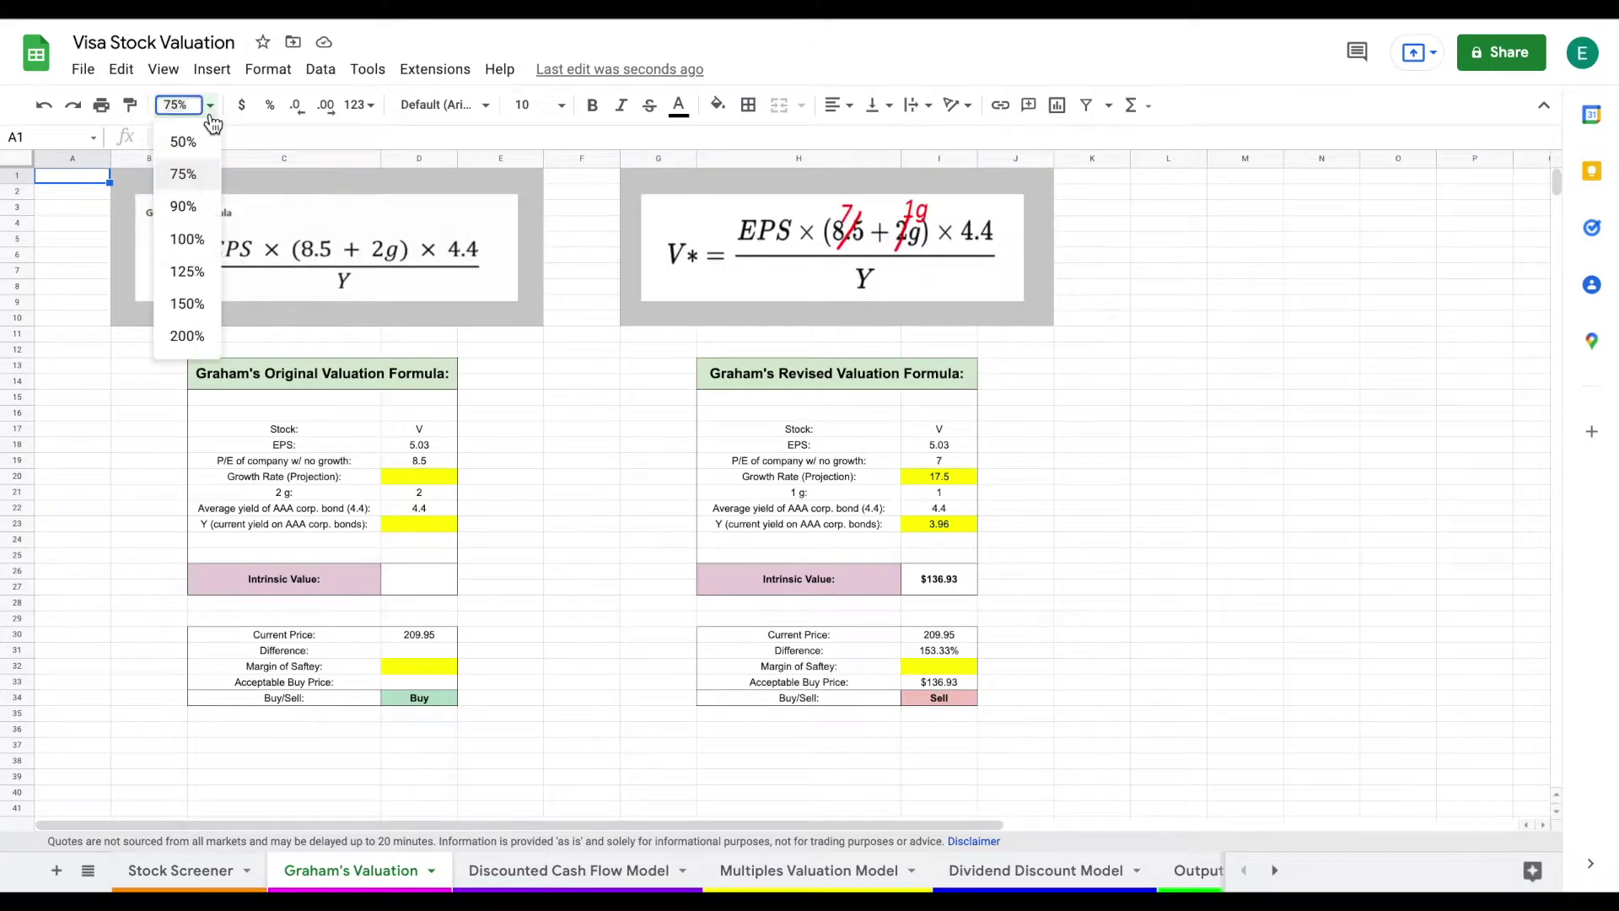
{"action": "left_click", "coordinate": [186, 239]}
{"action": "scroll", "coordinate": [1153, 508], "scroll_direction": "right", "scroll_amount": 5}
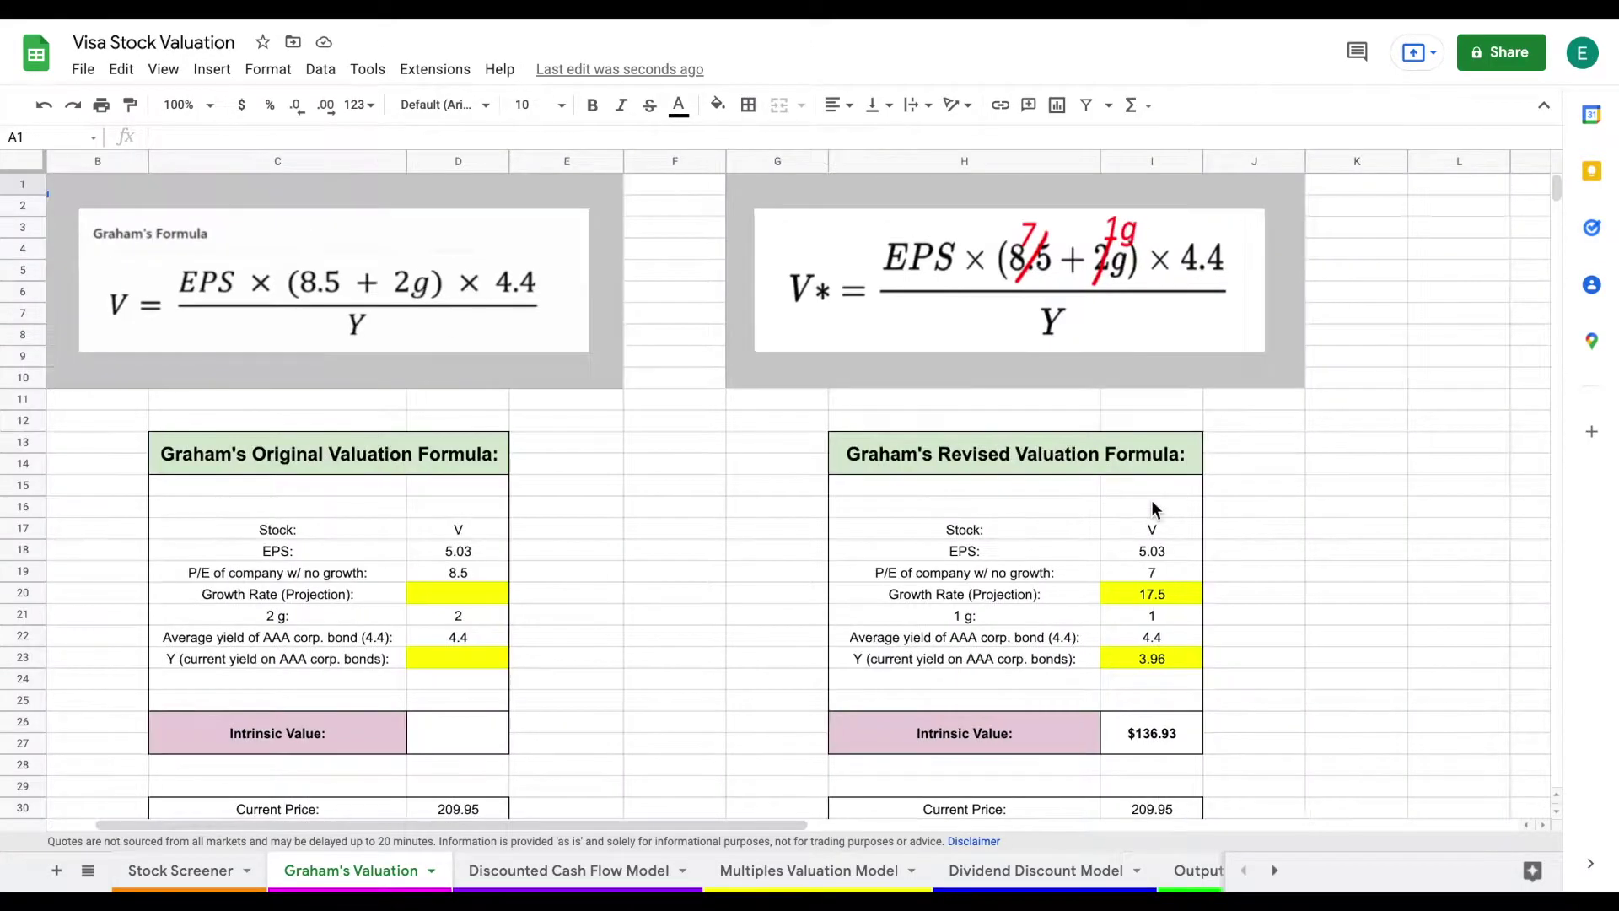
{"action": "scroll", "coordinate": [1153, 503], "scroll_direction": "right", "scroll_amount": 2}
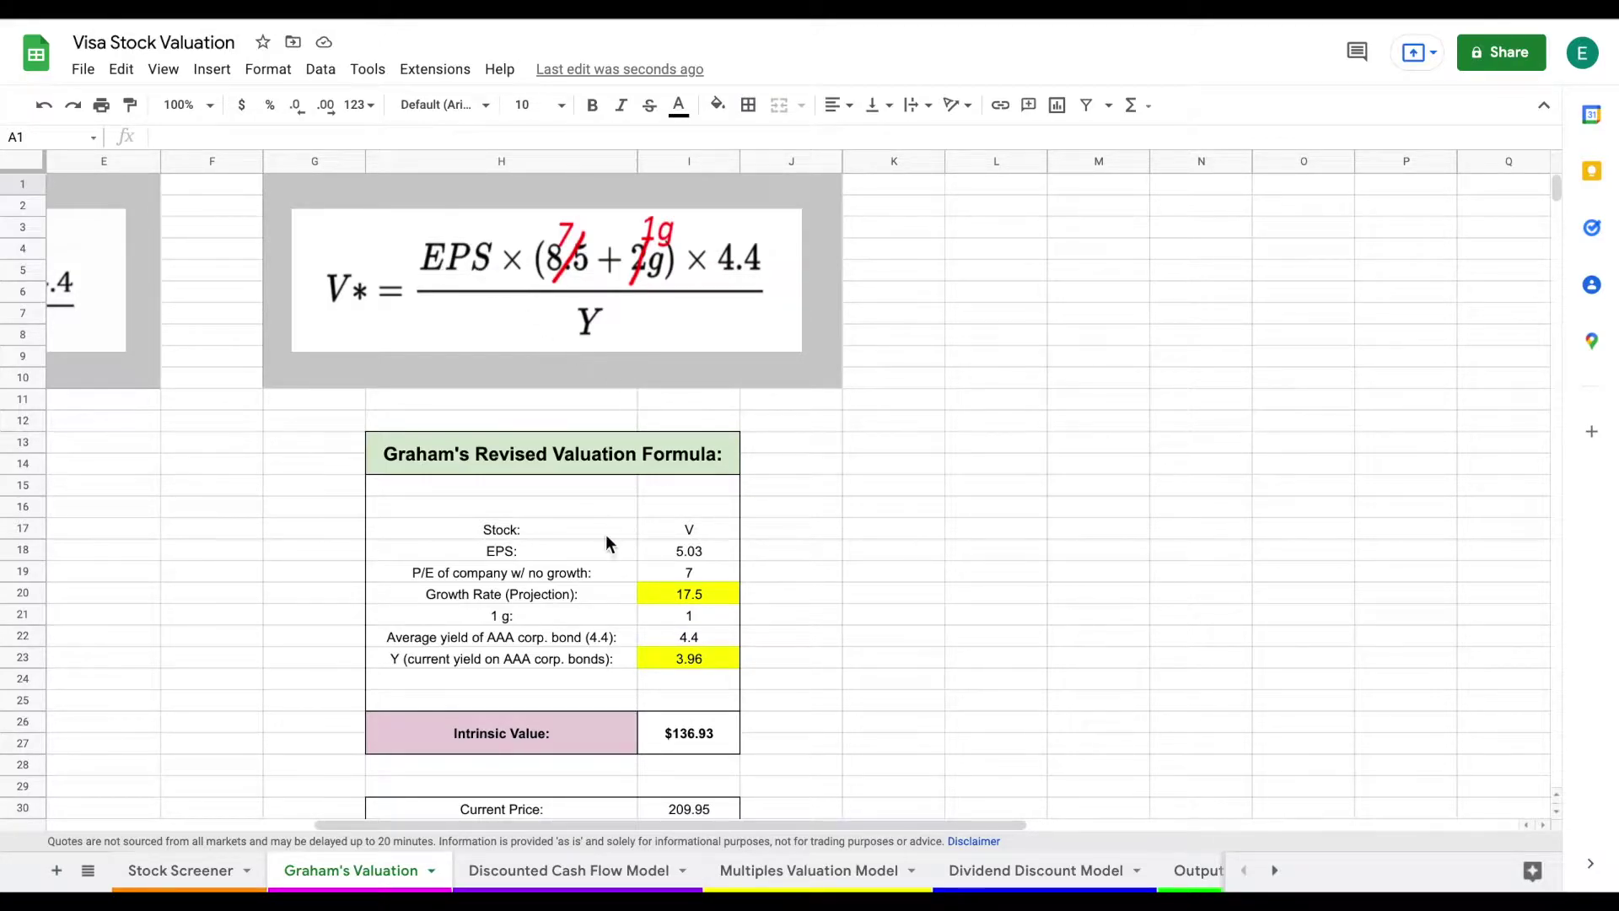
Examine the revised formula's EPS, no-growth P/E, projected growth rate and AAA bond yields, and how the intrinsic value is calculated.
{"action": "left_click_drag", "start_coordinate": [587, 550], "coordinate": [669, 558]}
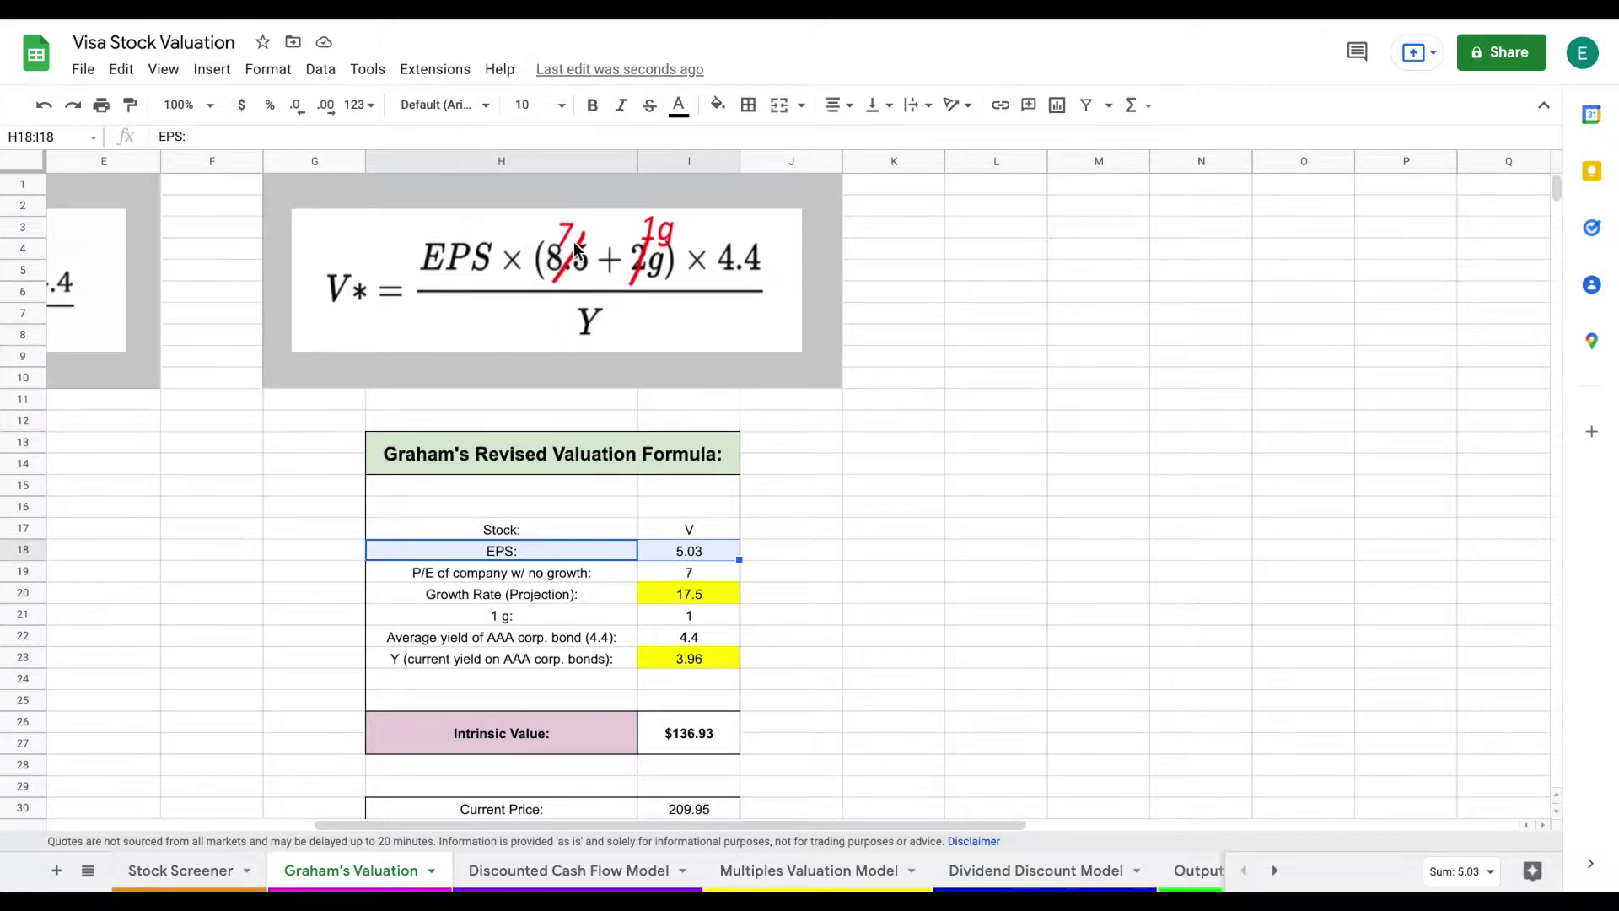
{"action": "left_click", "coordinate": [576, 575]}
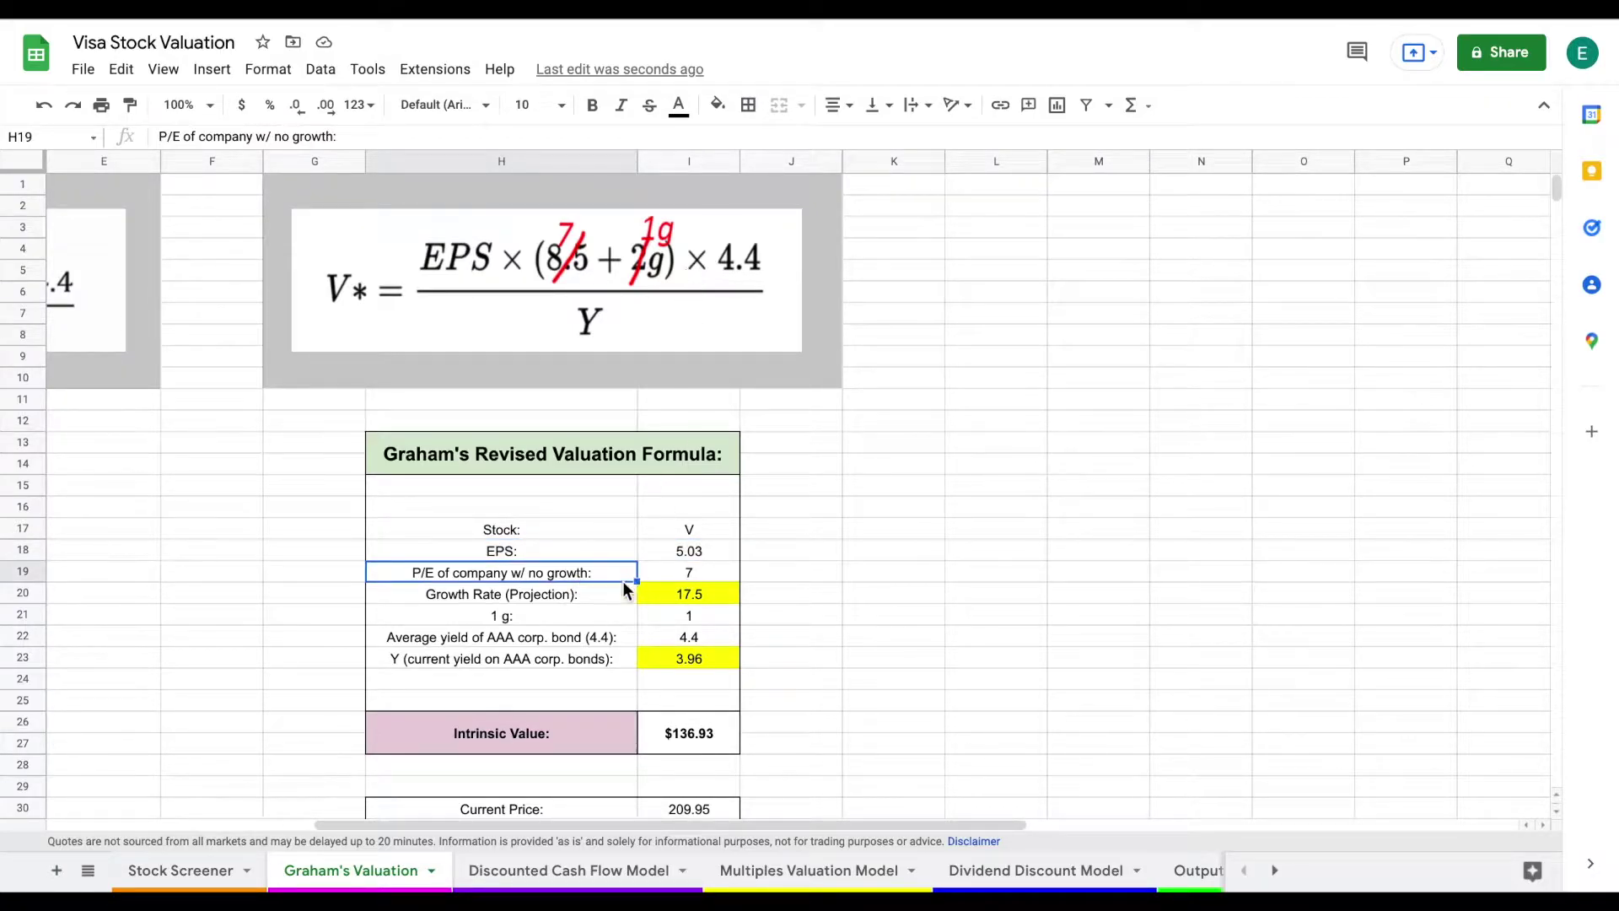
{"action": "left_click", "coordinate": [599, 601]}
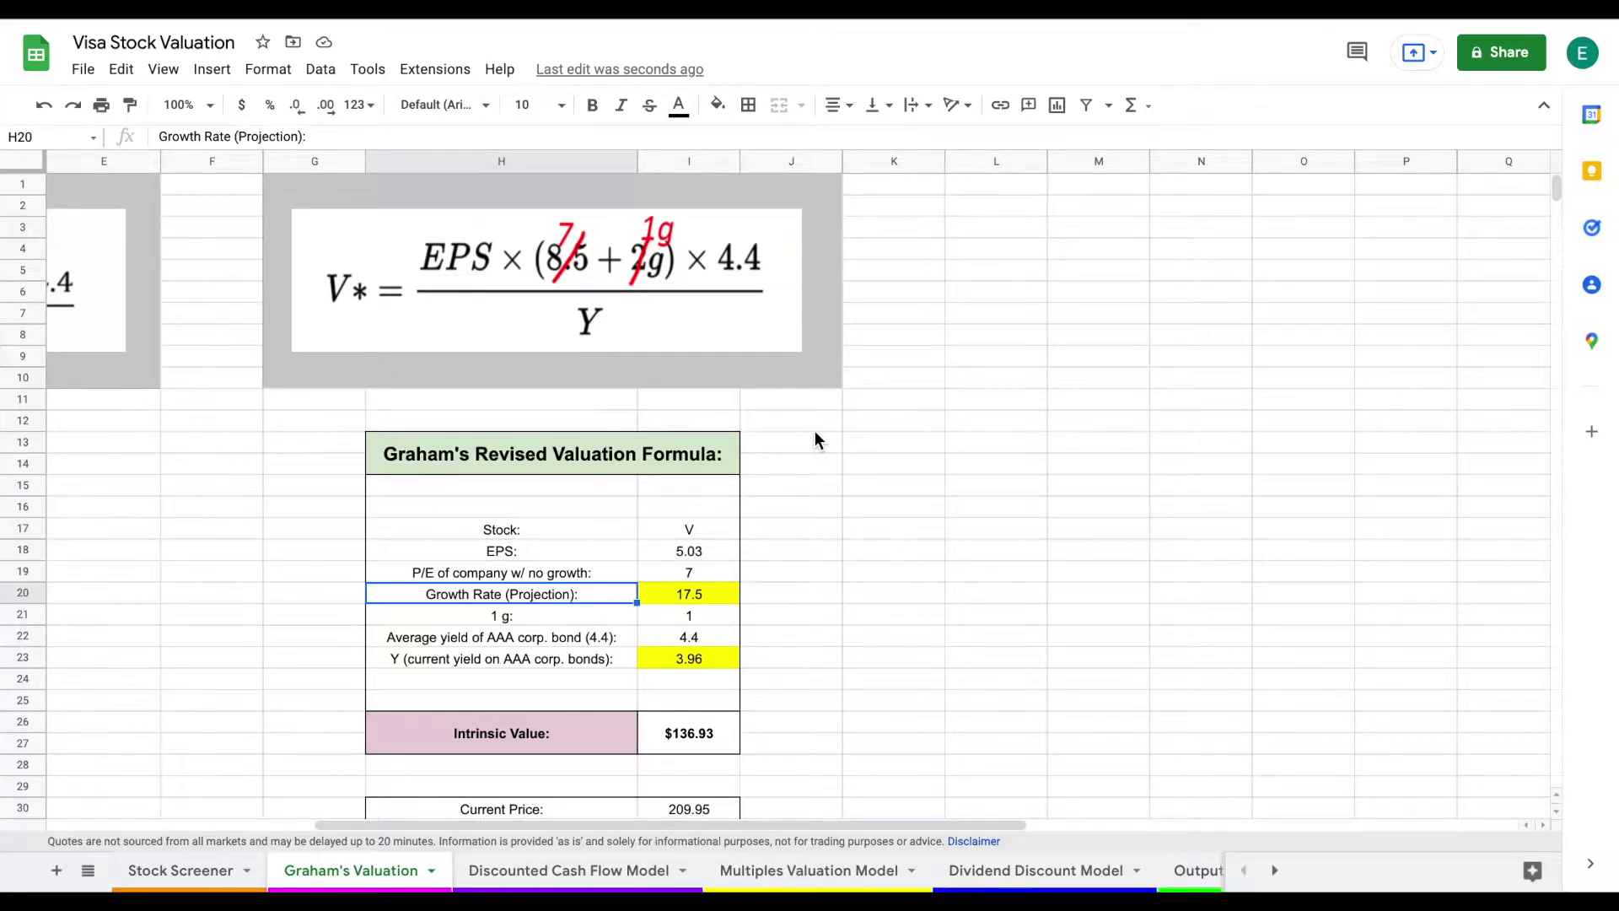
{"action": "left_click", "coordinate": [727, 598]}
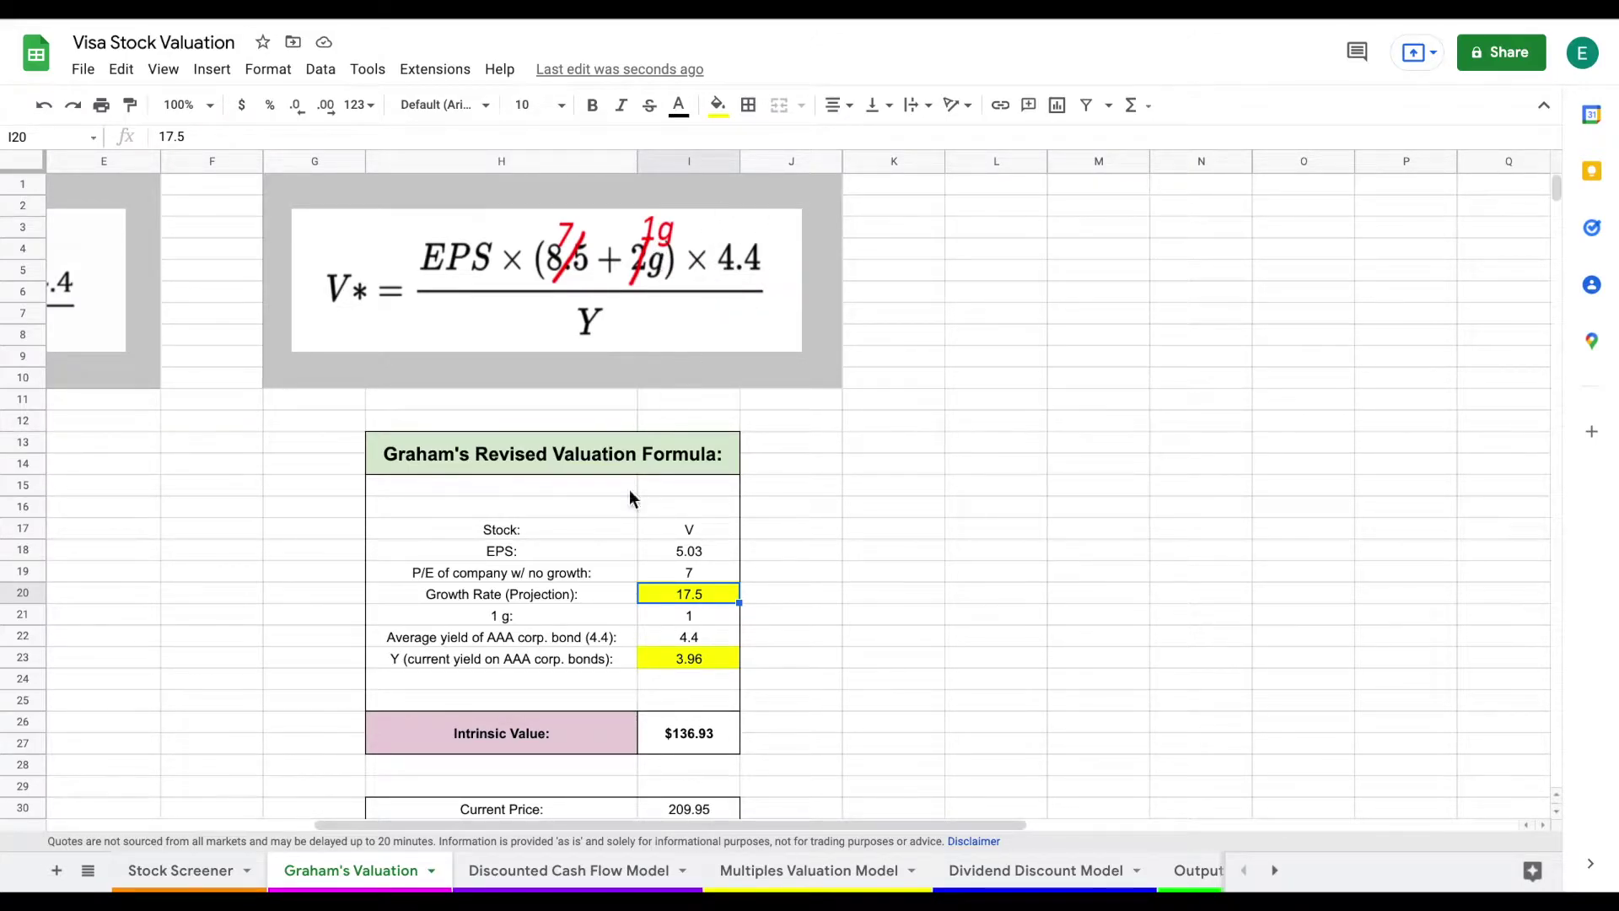
{"action": "left_click_drag", "start_coordinate": [570, 636], "coordinate": [675, 638]}
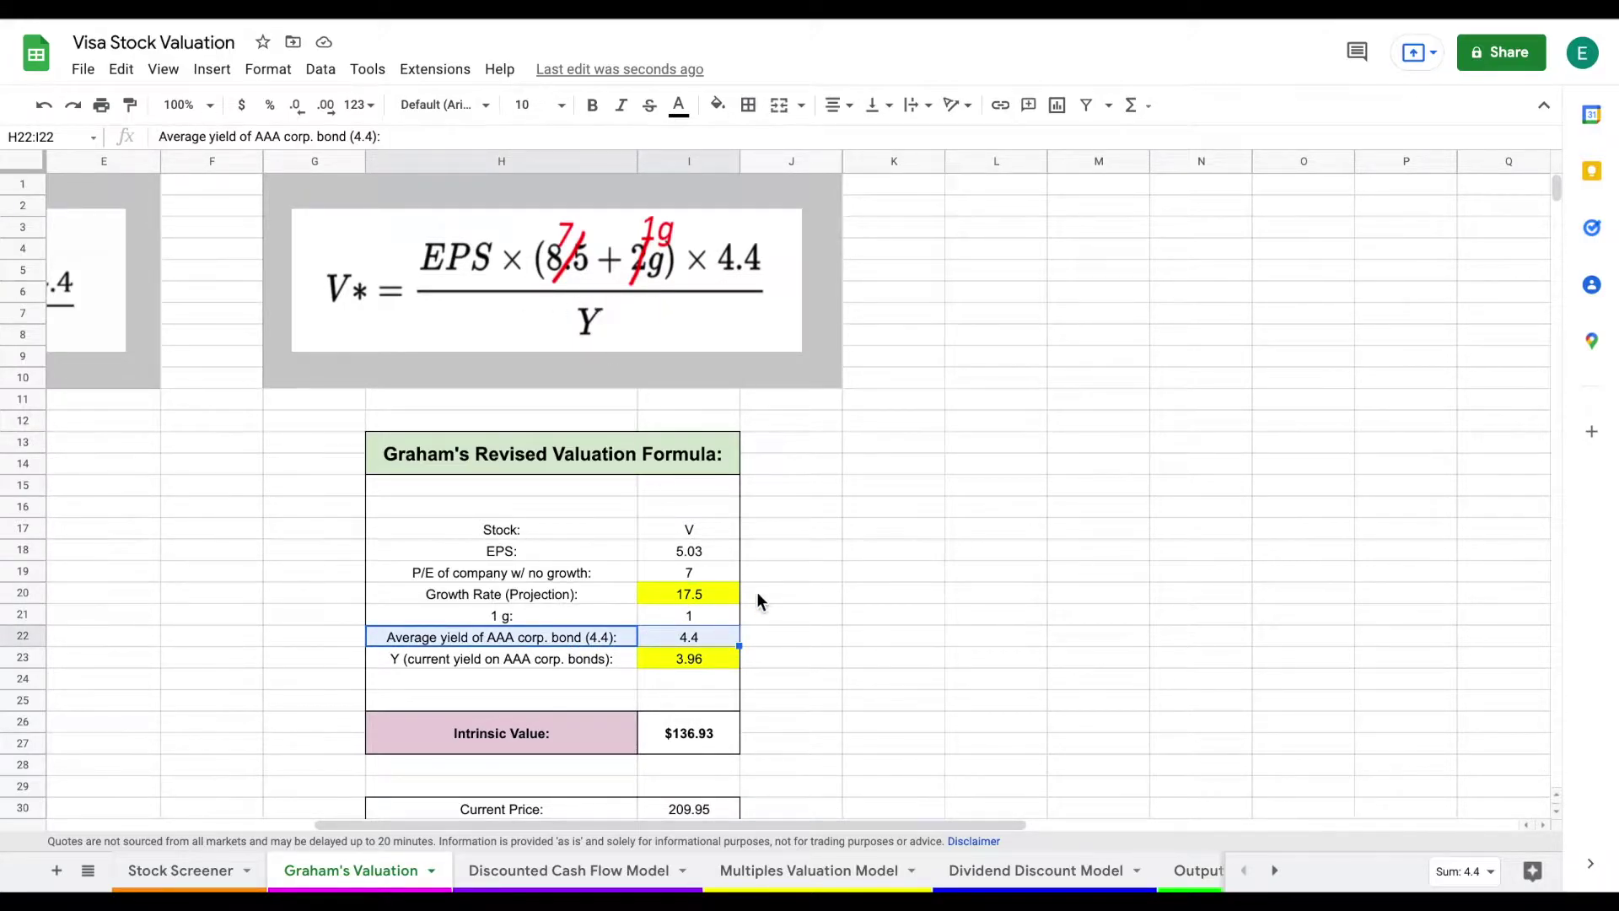
{"action": "left_click", "coordinate": [569, 659]}
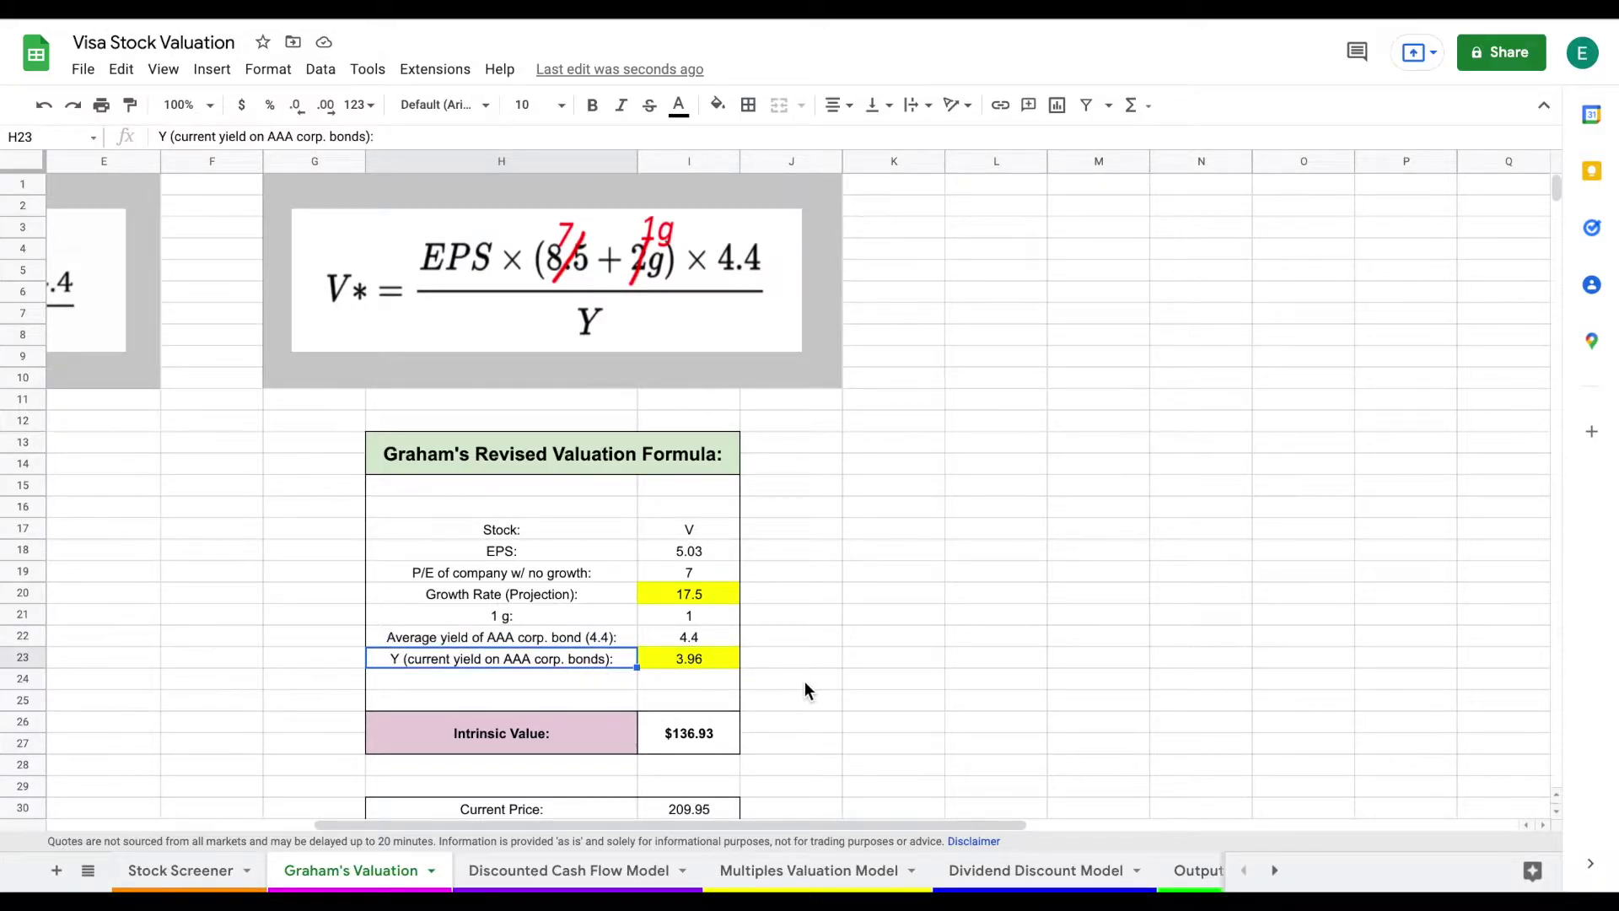
{"action": "left_click", "coordinate": [721, 665]}
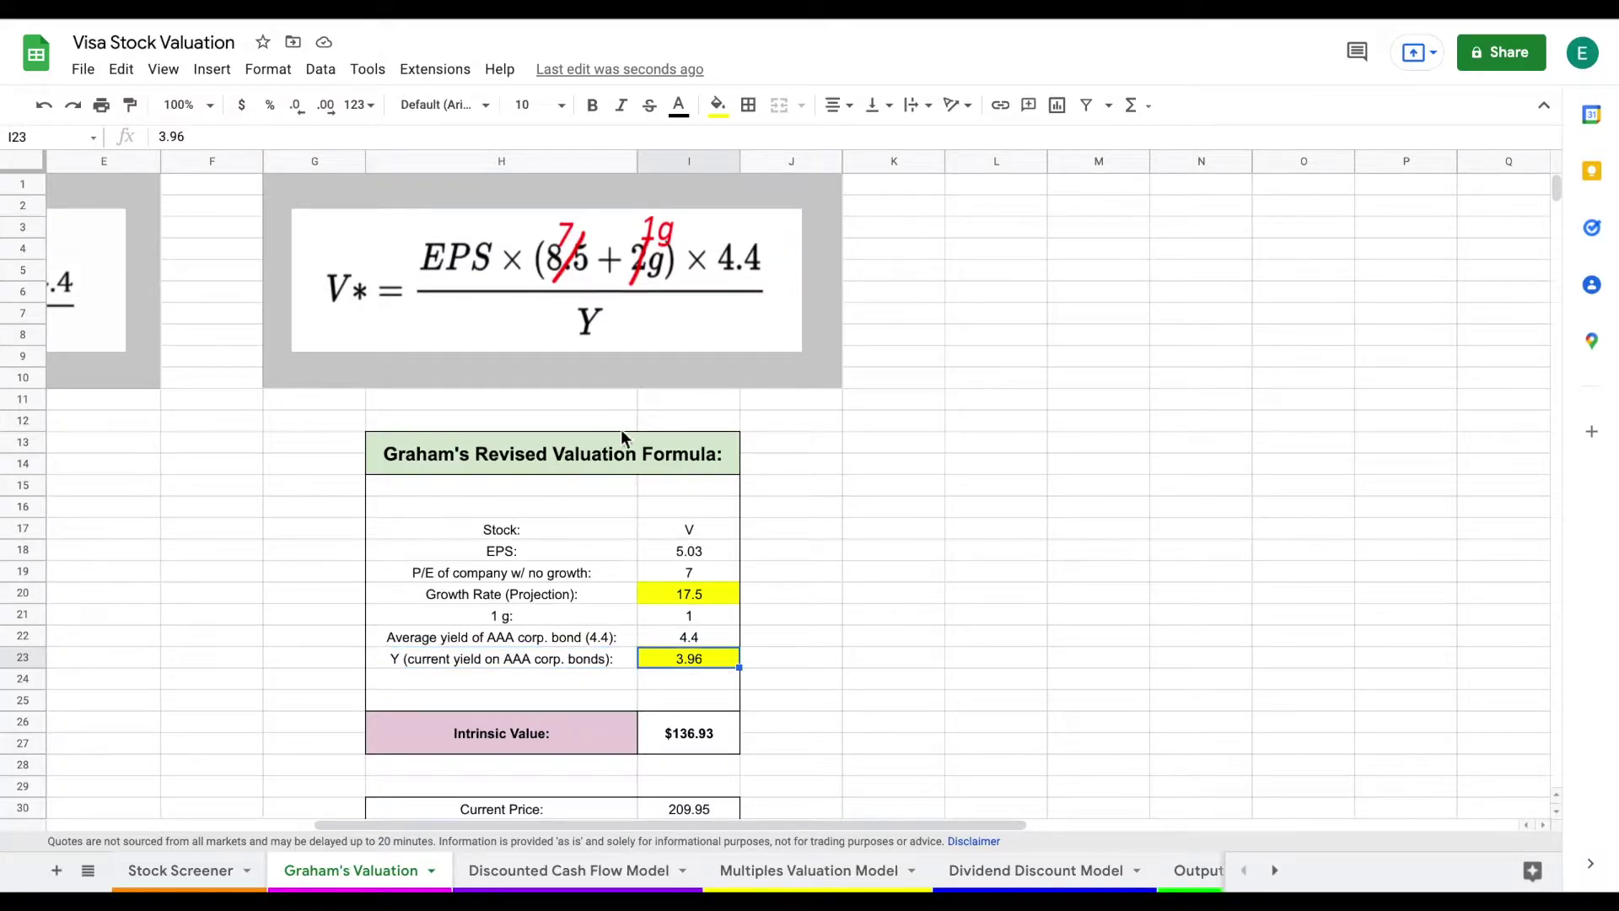
{"action": "left_click_drag", "start_coordinate": [582, 731], "coordinate": [710, 739]}
{"action": "left_click", "coordinate": [717, 737]}
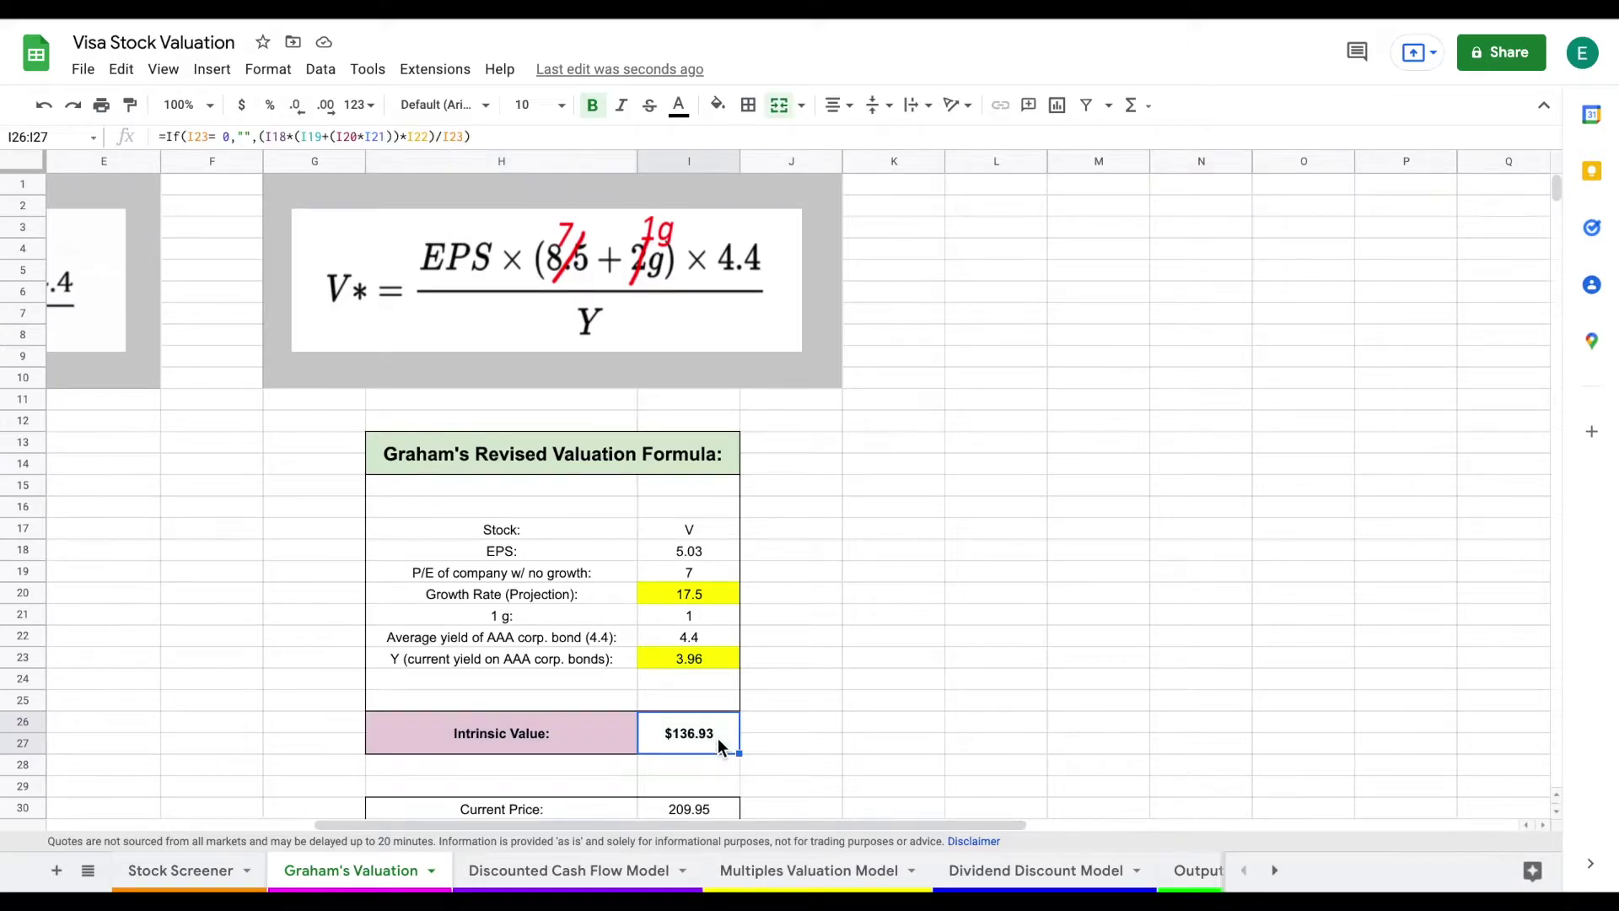
Test the revised formula's intrinsic value with a current AAA corporate bond yield of 3.3, and restore the yield to 3.96.
{"action": "left_click_drag", "start_coordinate": [613, 659], "coordinate": [661, 659]}
{"action": "left_click", "coordinate": [715, 656]}
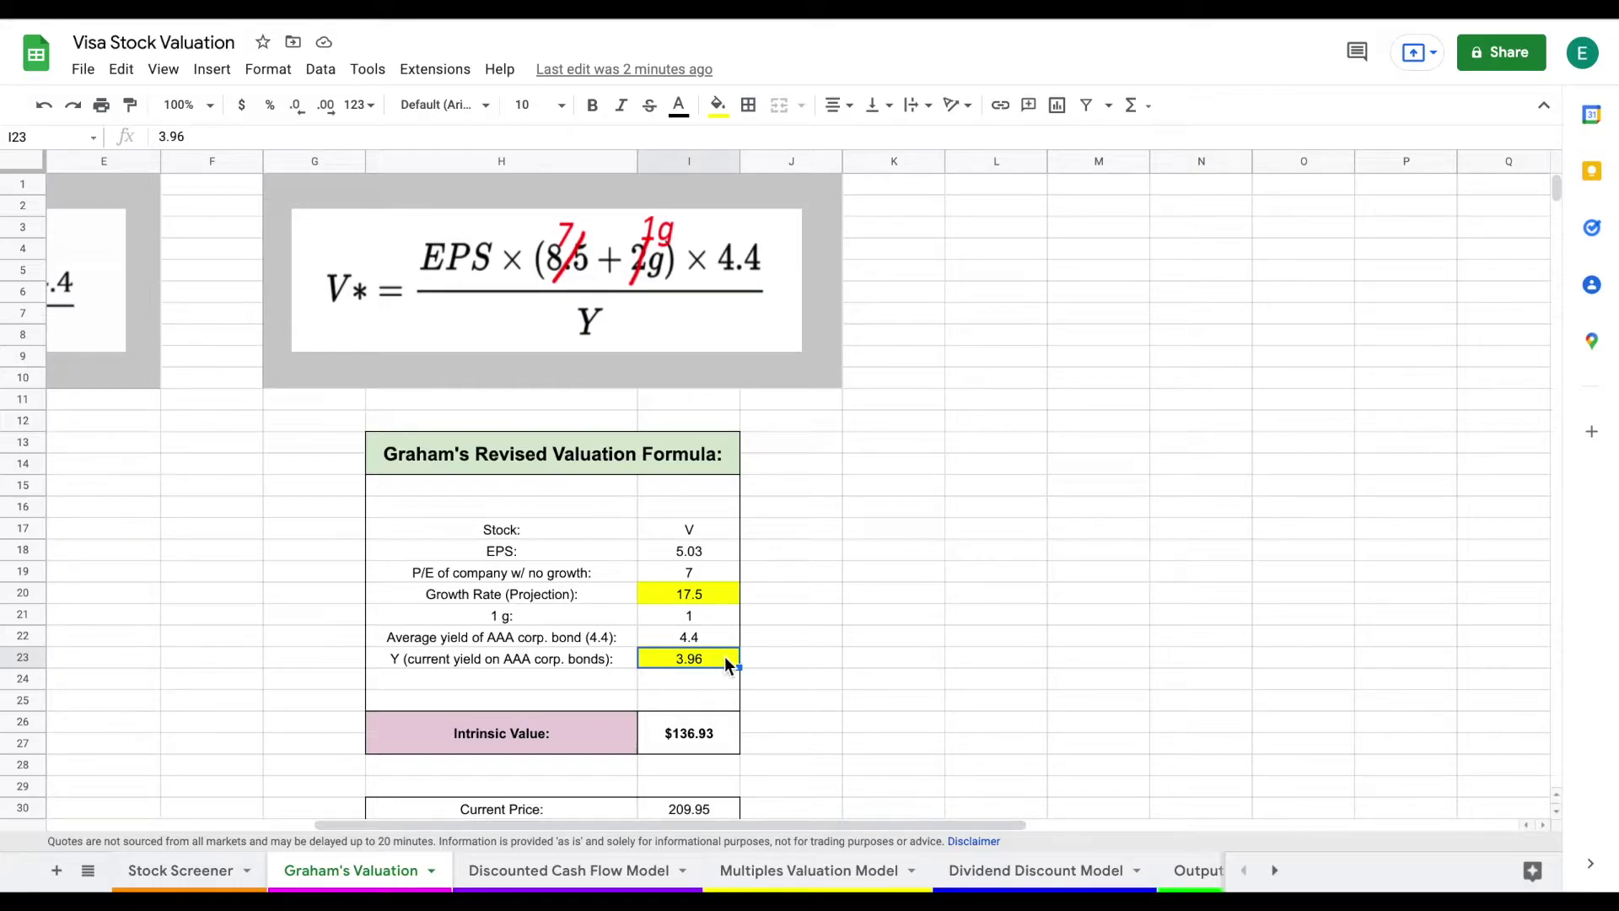
{"action": "type", "text": "3.3"}
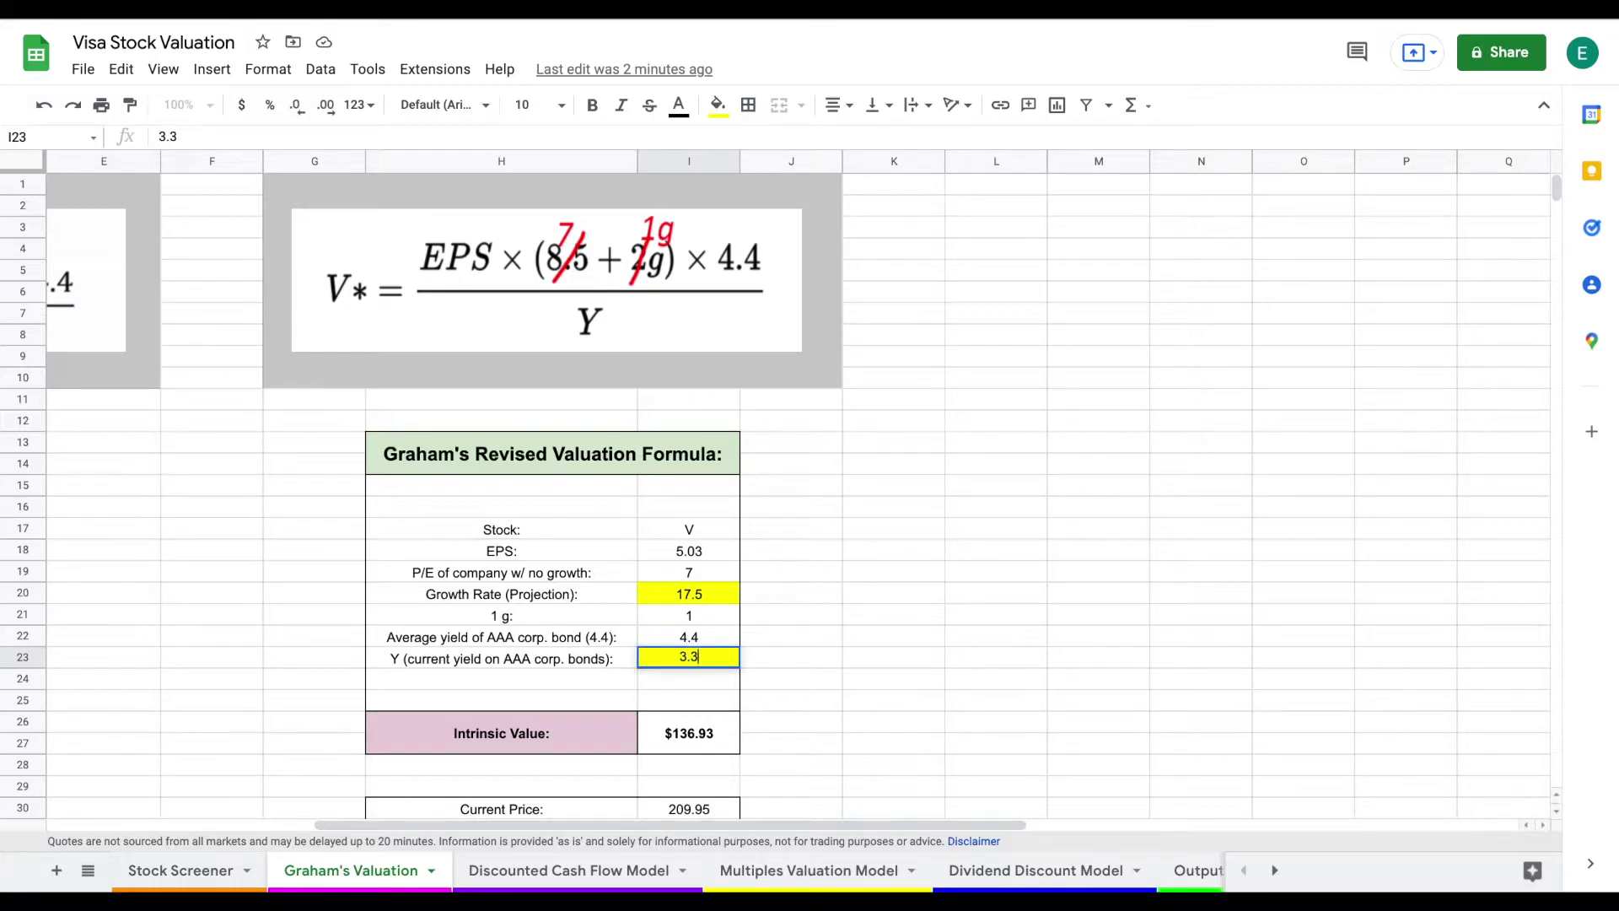
{"action": "key", "text": "Return"}
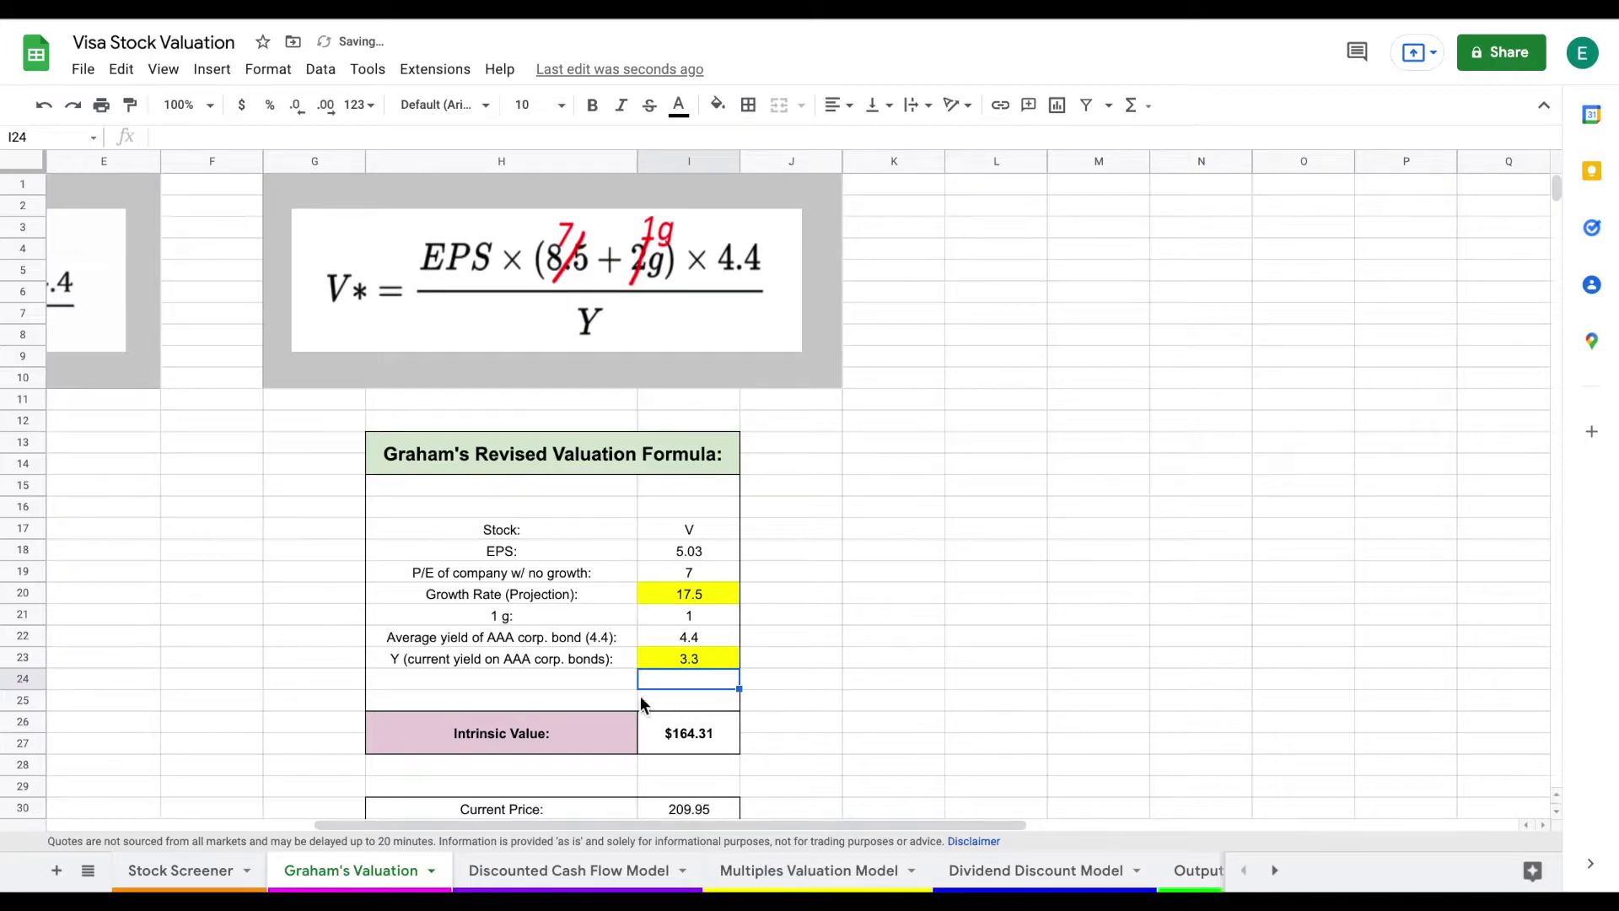
{"action": "left_click_drag", "start_coordinate": [574, 740], "coordinate": [681, 749]}
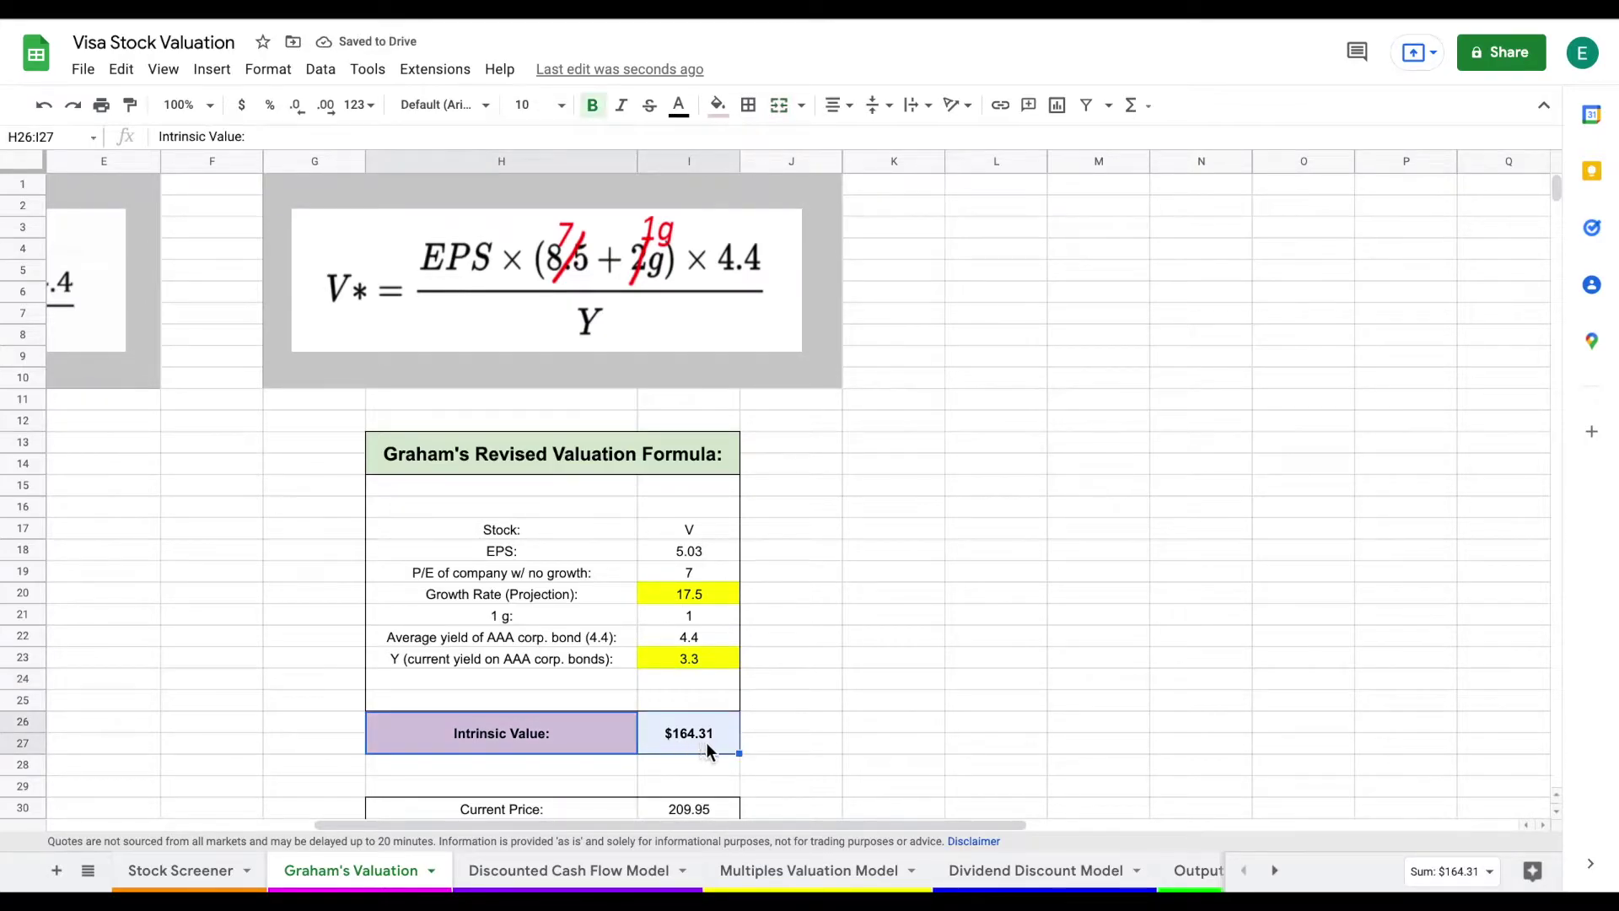
{"action": "left_click", "coordinate": [704, 742]}
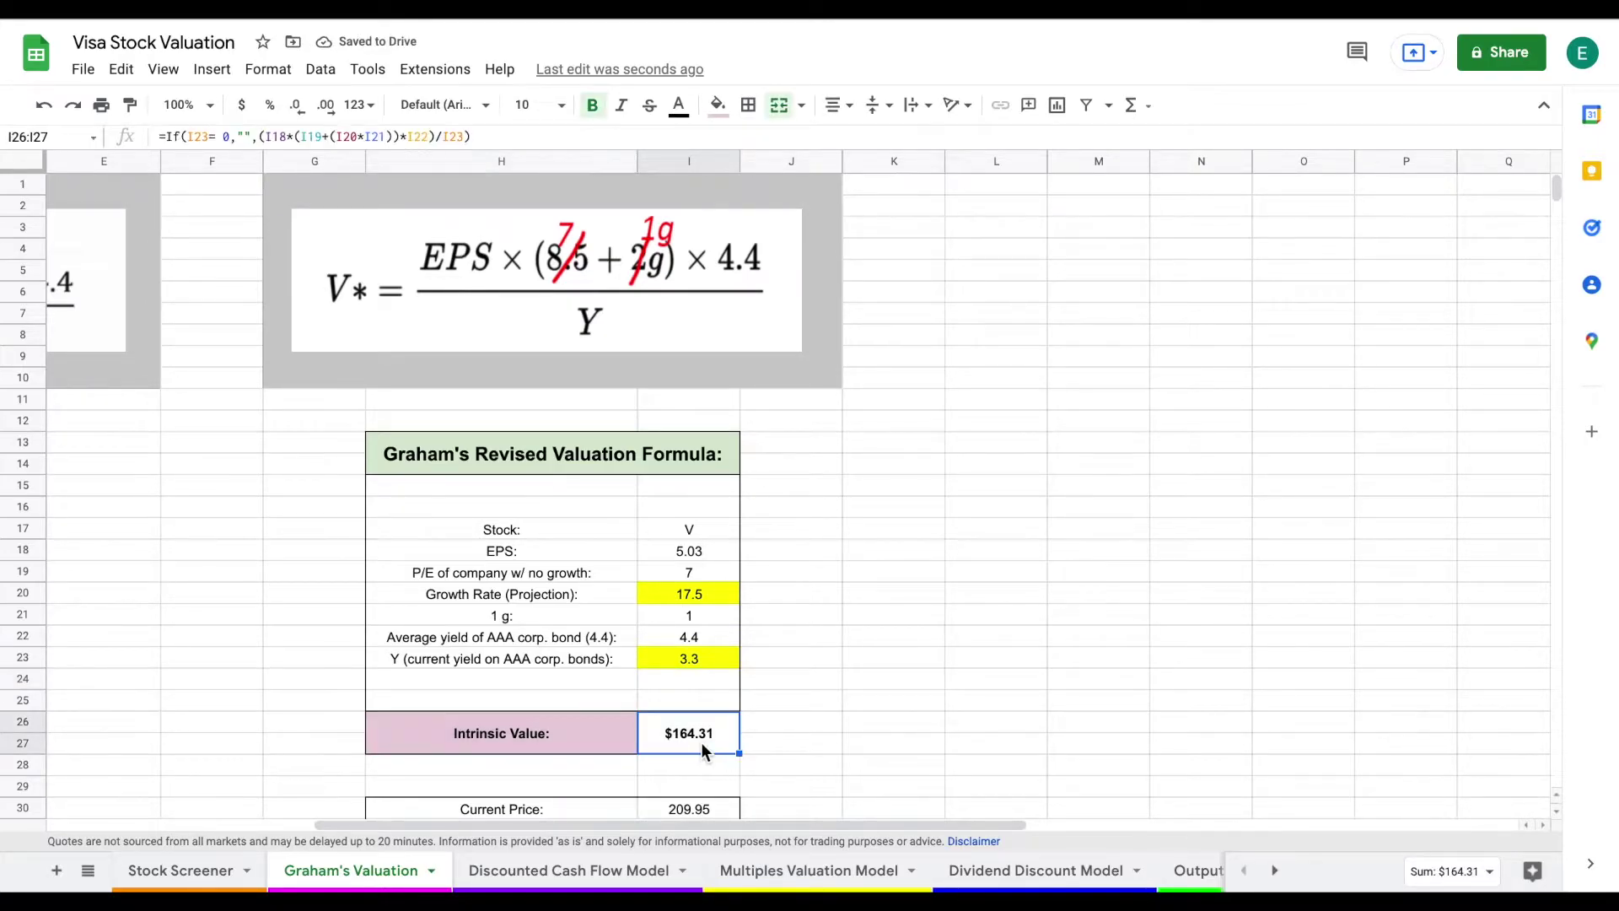
{"action": "left_click", "coordinate": [719, 661]}
{"action": "type", "text": "3.96"}
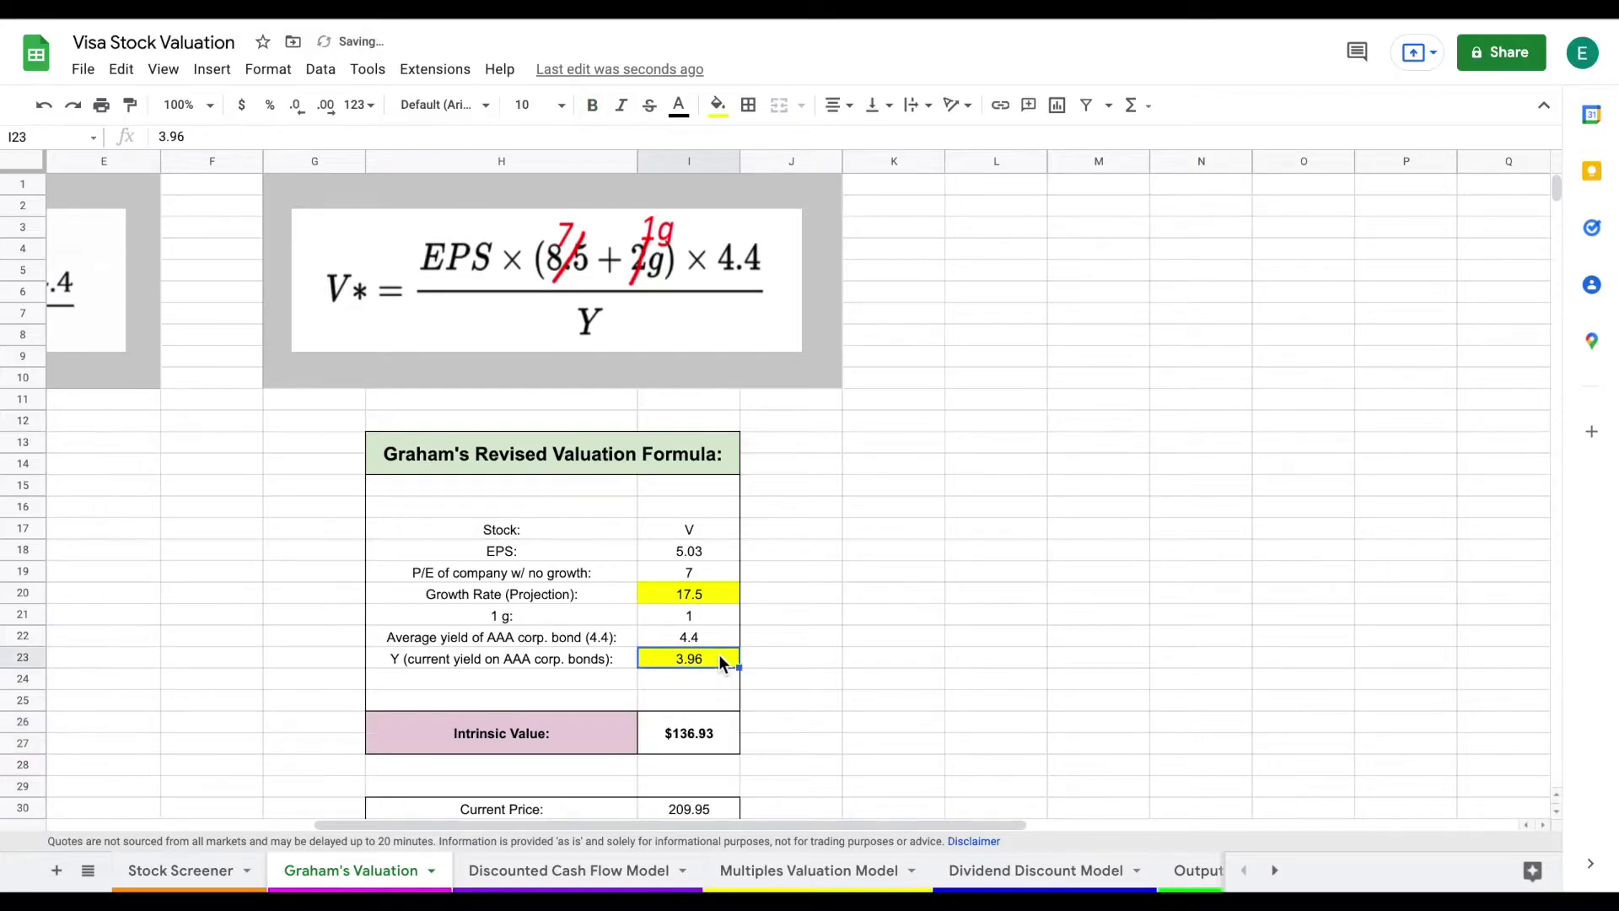
Open the Discounted Cash Flow Model sheet and review the historical free cash flows, their yearly growth and the assumed and average growth rates.
{"action": "left_click", "coordinate": [604, 870]}
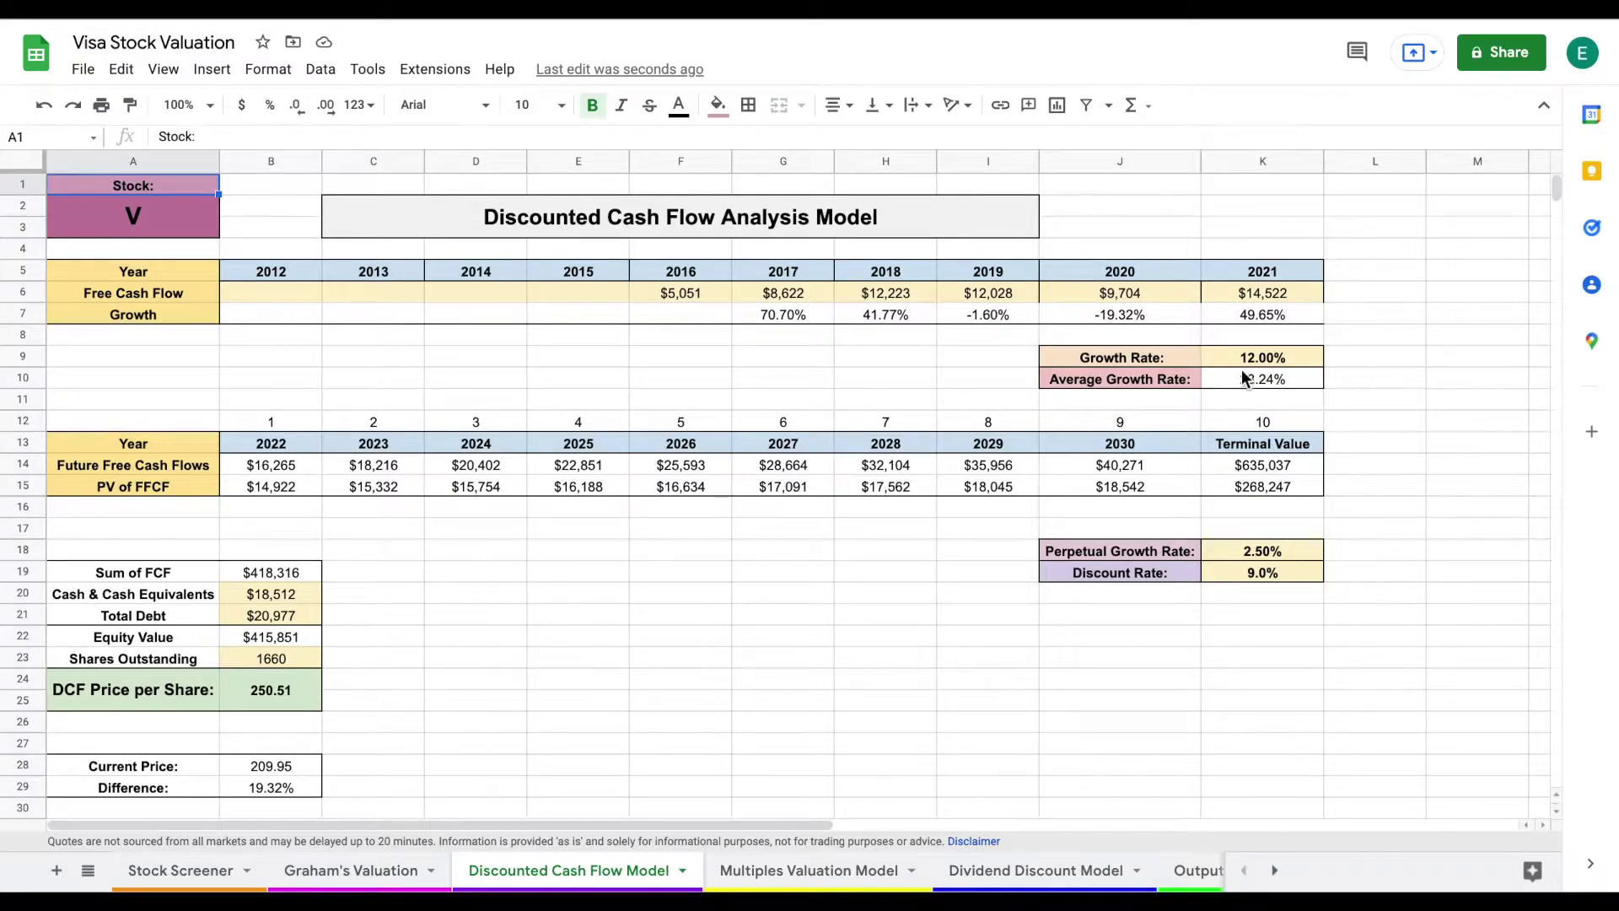
{"action": "left_click_drag", "start_coordinate": [687, 289], "coordinate": [1225, 288]}
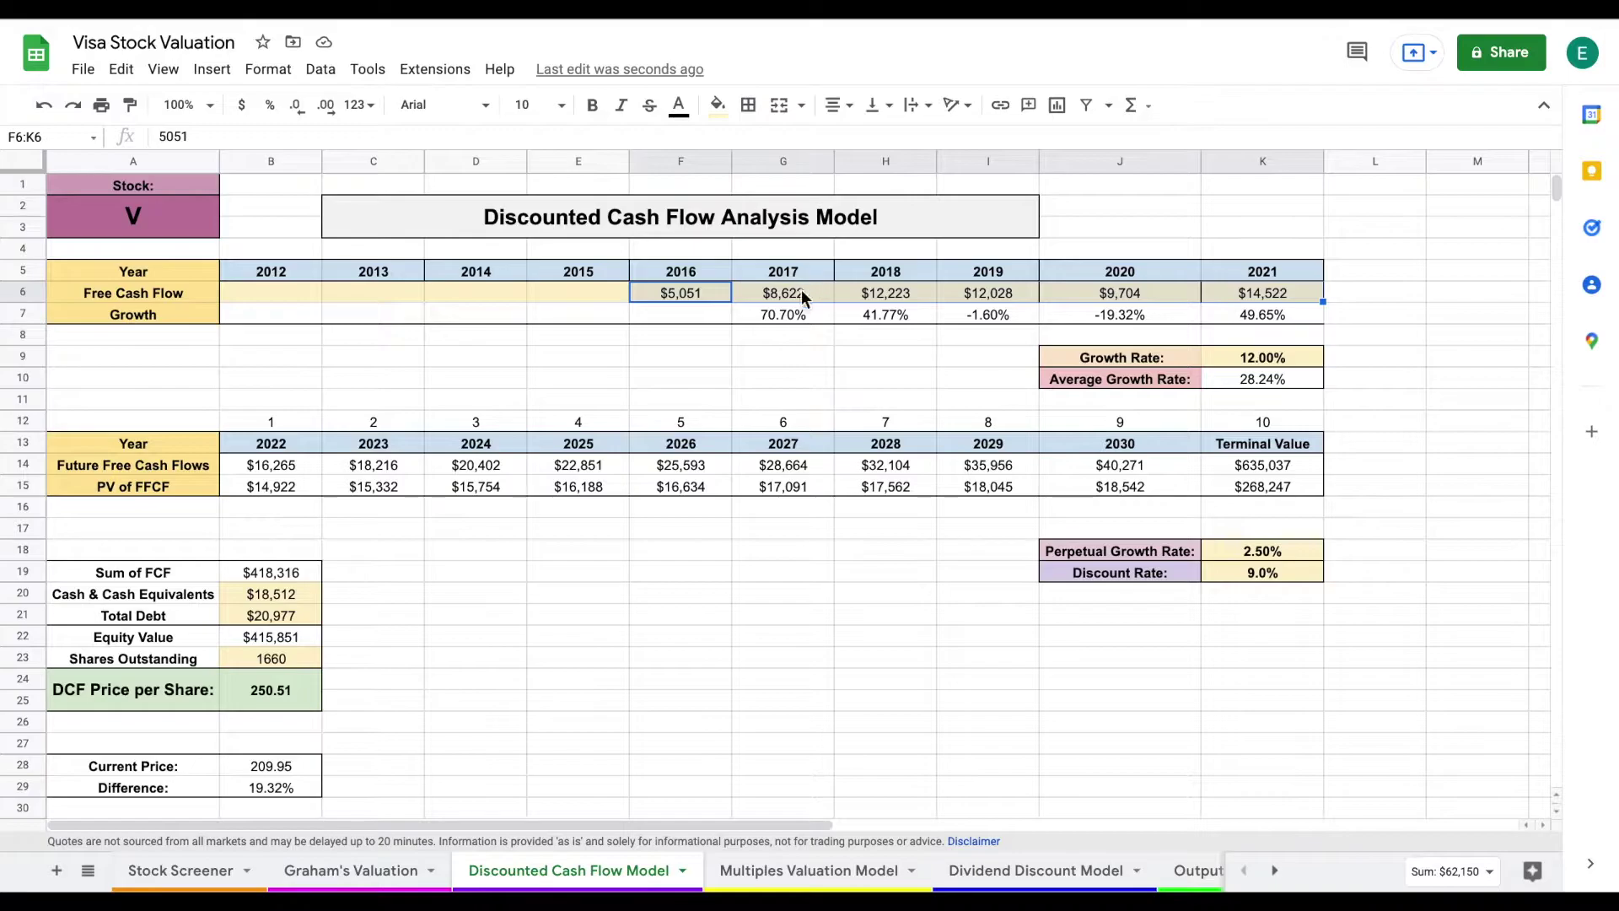
{"action": "left_click_drag", "start_coordinate": [793, 311], "coordinate": [1253, 307]}
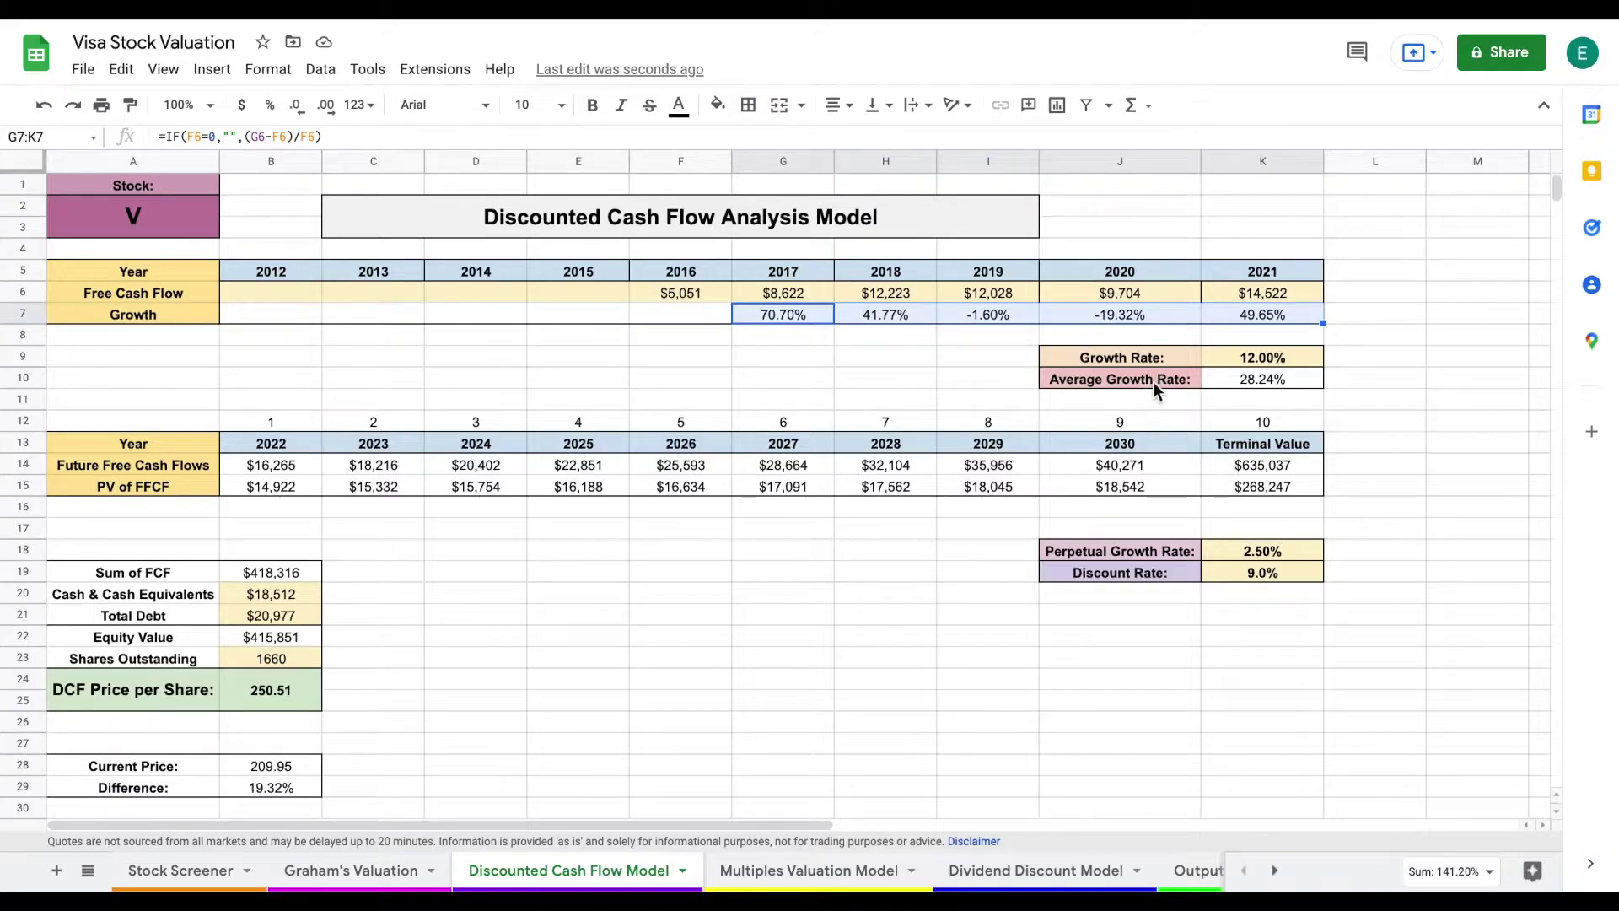
{"action": "left_click_drag", "start_coordinate": [1152, 381], "coordinate": [1240, 382]}
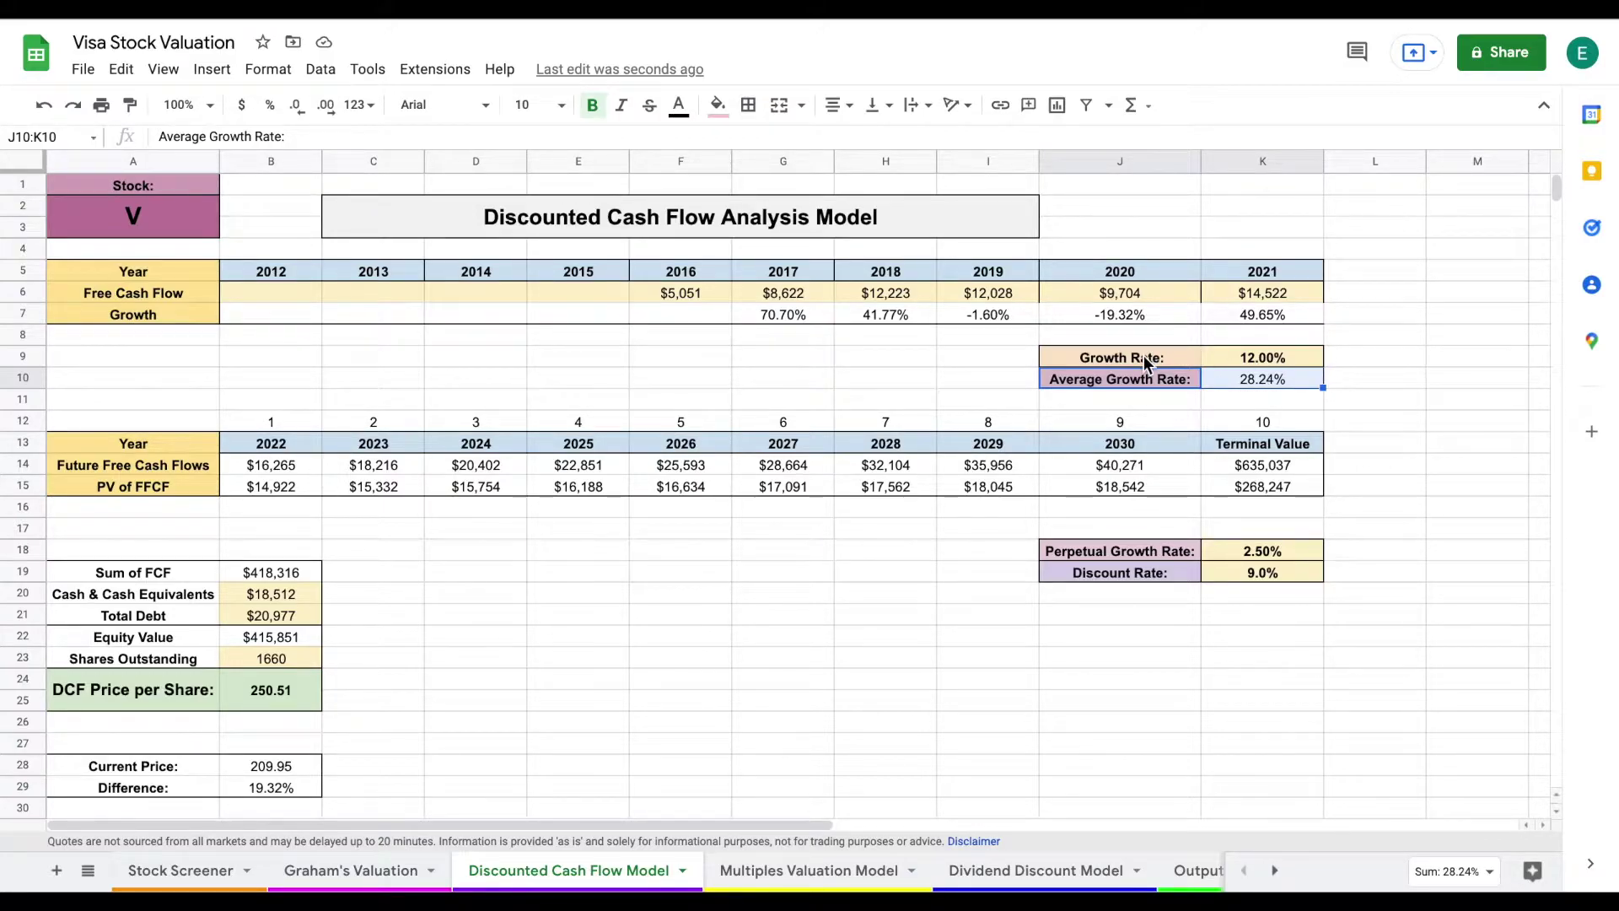
{"action": "left_click_drag", "start_coordinate": [1147, 356], "coordinate": [1213, 353]}
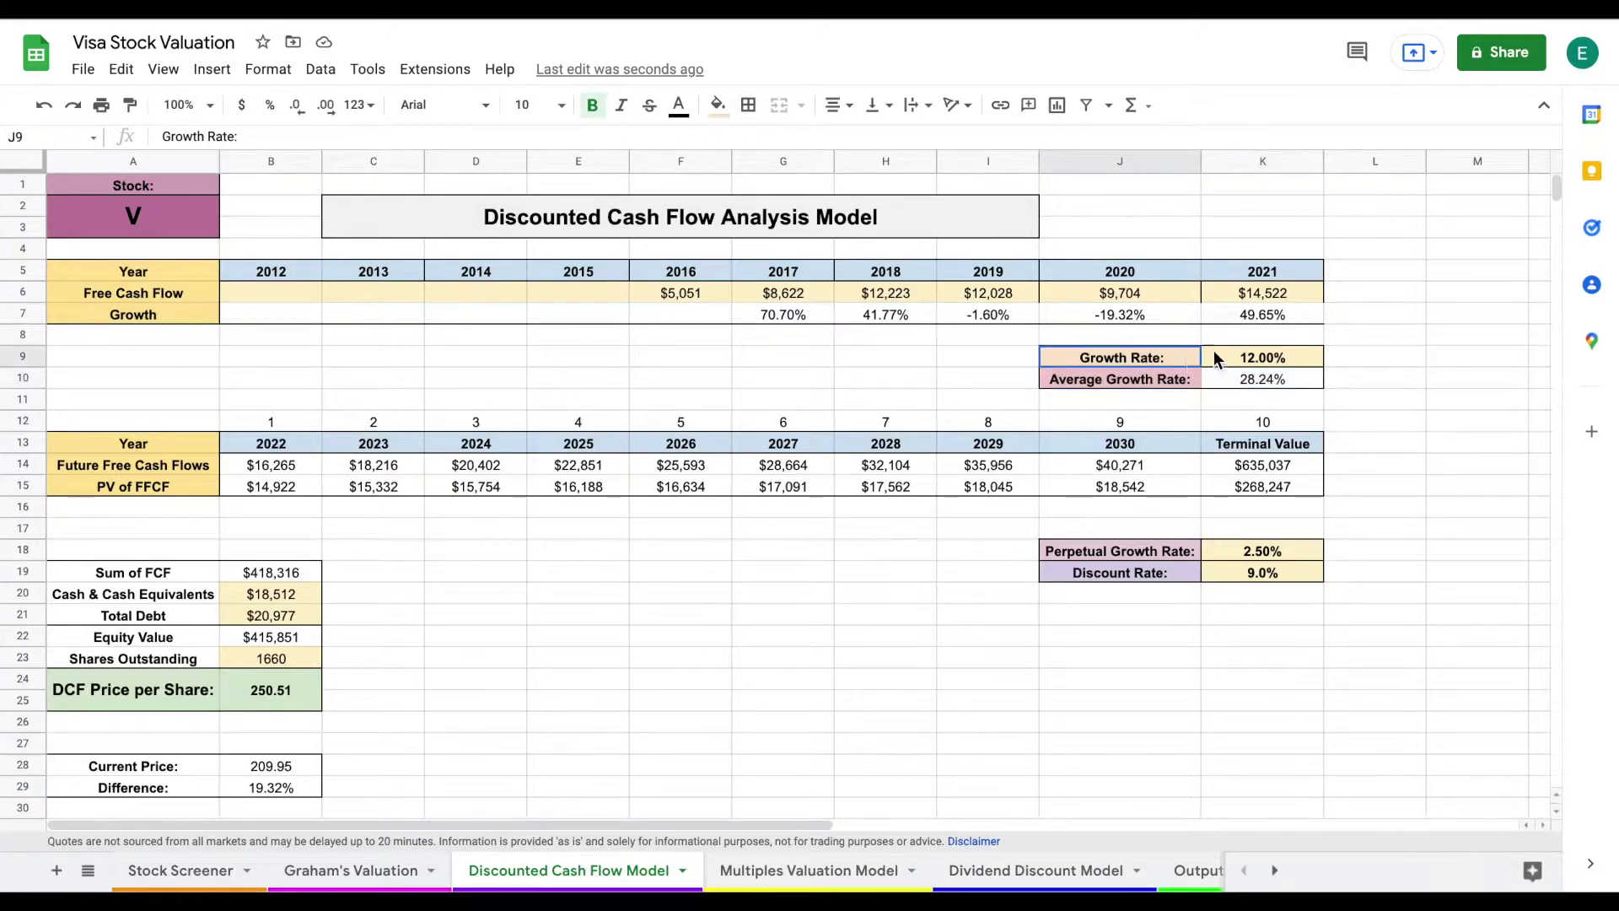
{"action": "left_click", "coordinate": [1298, 357]}
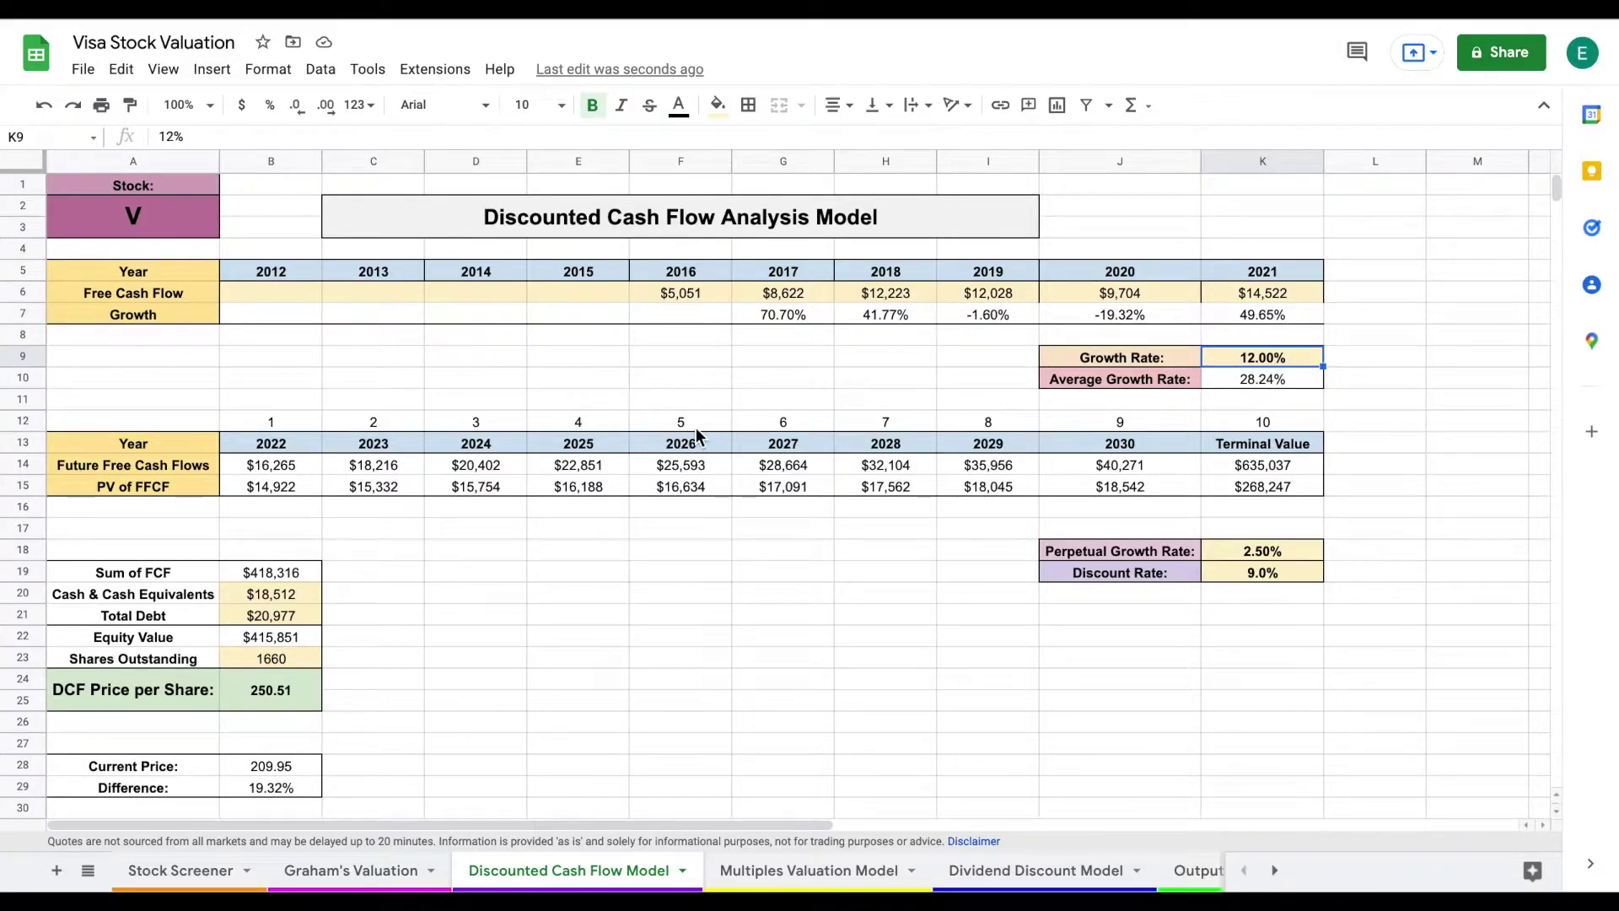
Examine the projected future free cash flows through 2030, the terminal value and the present values of those cash flows.
{"action": "left_click_drag", "start_coordinate": [277, 473], "coordinate": [1196, 472]}
{"action": "left_click", "coordinate": [1260, 464]}
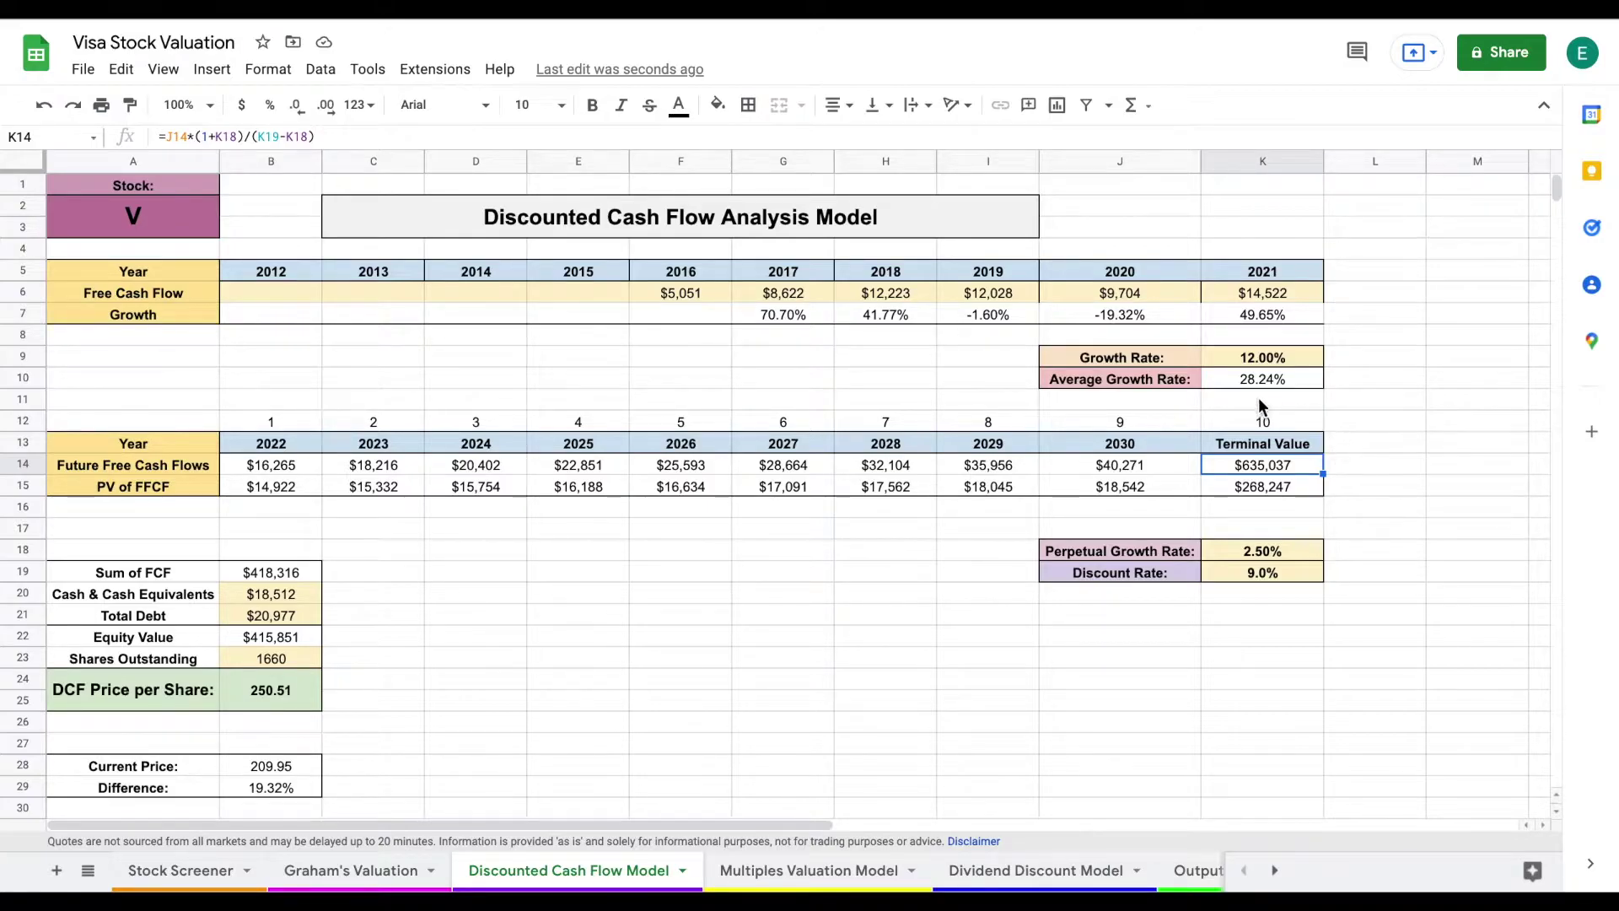
{"action": "left_click", "coordinate": [1135, 447]}
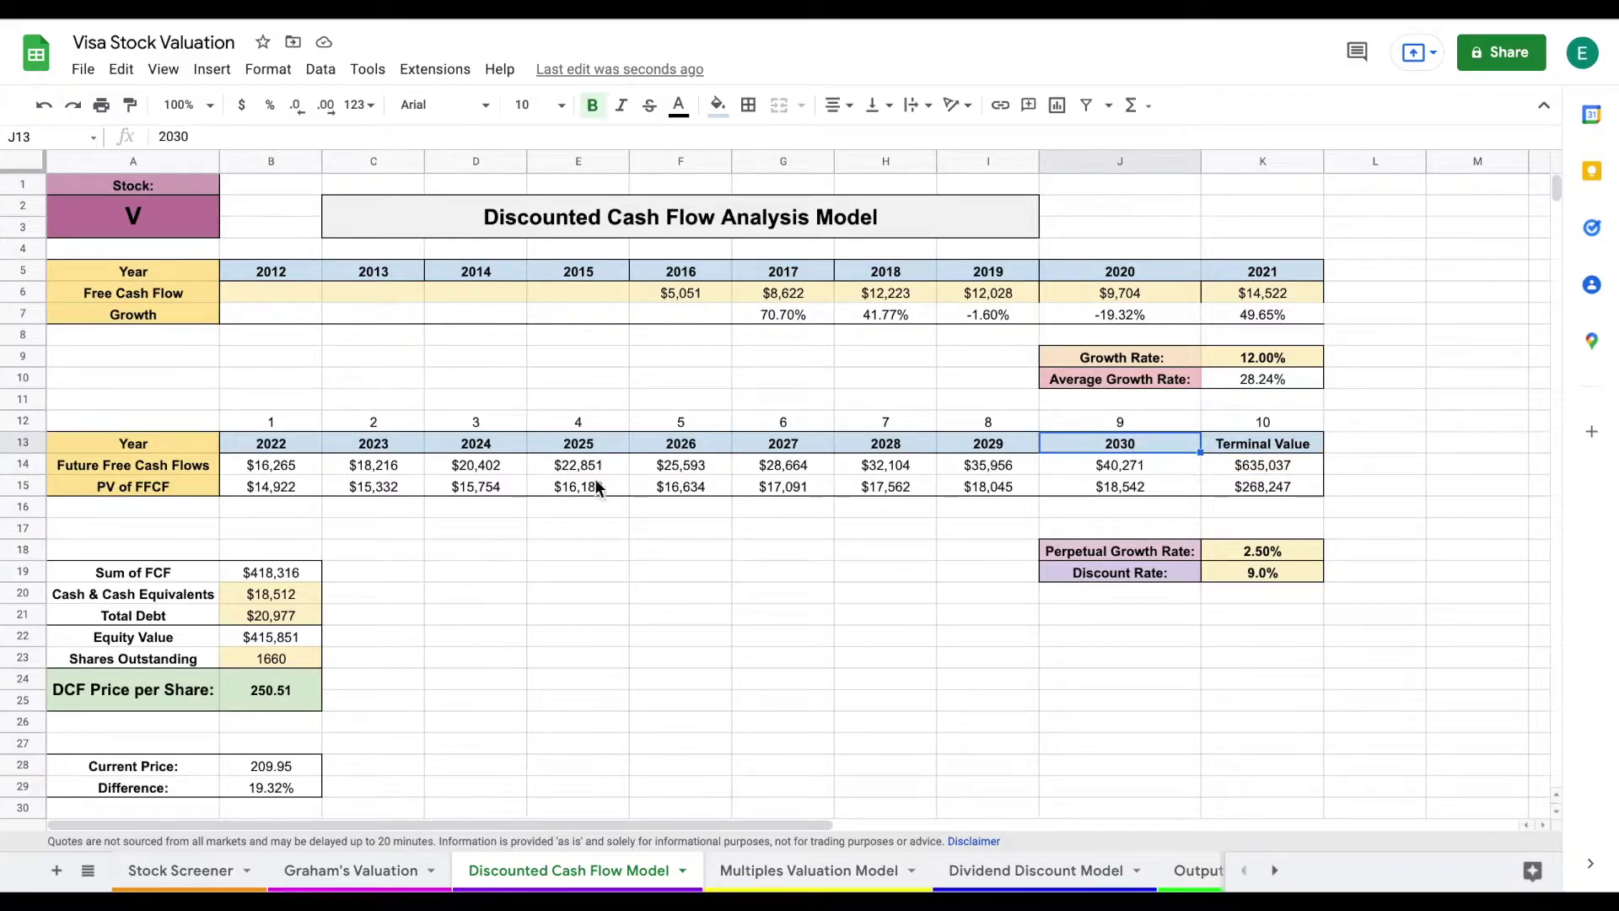
{"action": "left_click_drag", "start_coordinate": [287, 484], "coordinate": [1253, 488]}
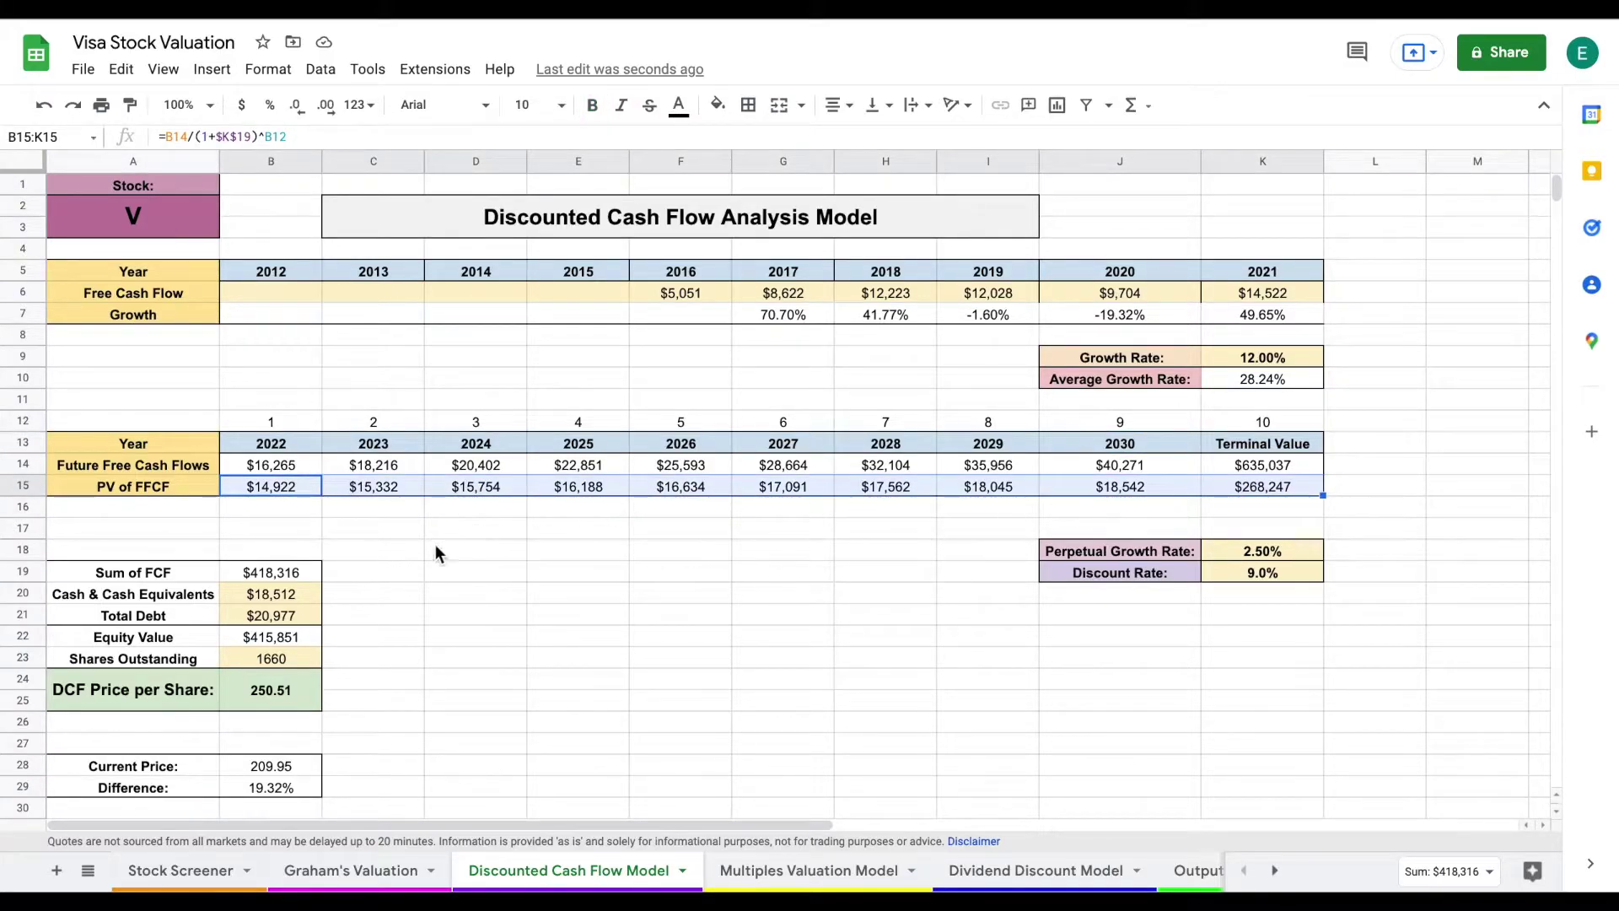
Review how cash, total debt, equity value and shares outstanding lead to the DCF price per share.
{"action": "left_click_drag", "start_coordinate": [187, 580], "coordinate": [236, 621]}
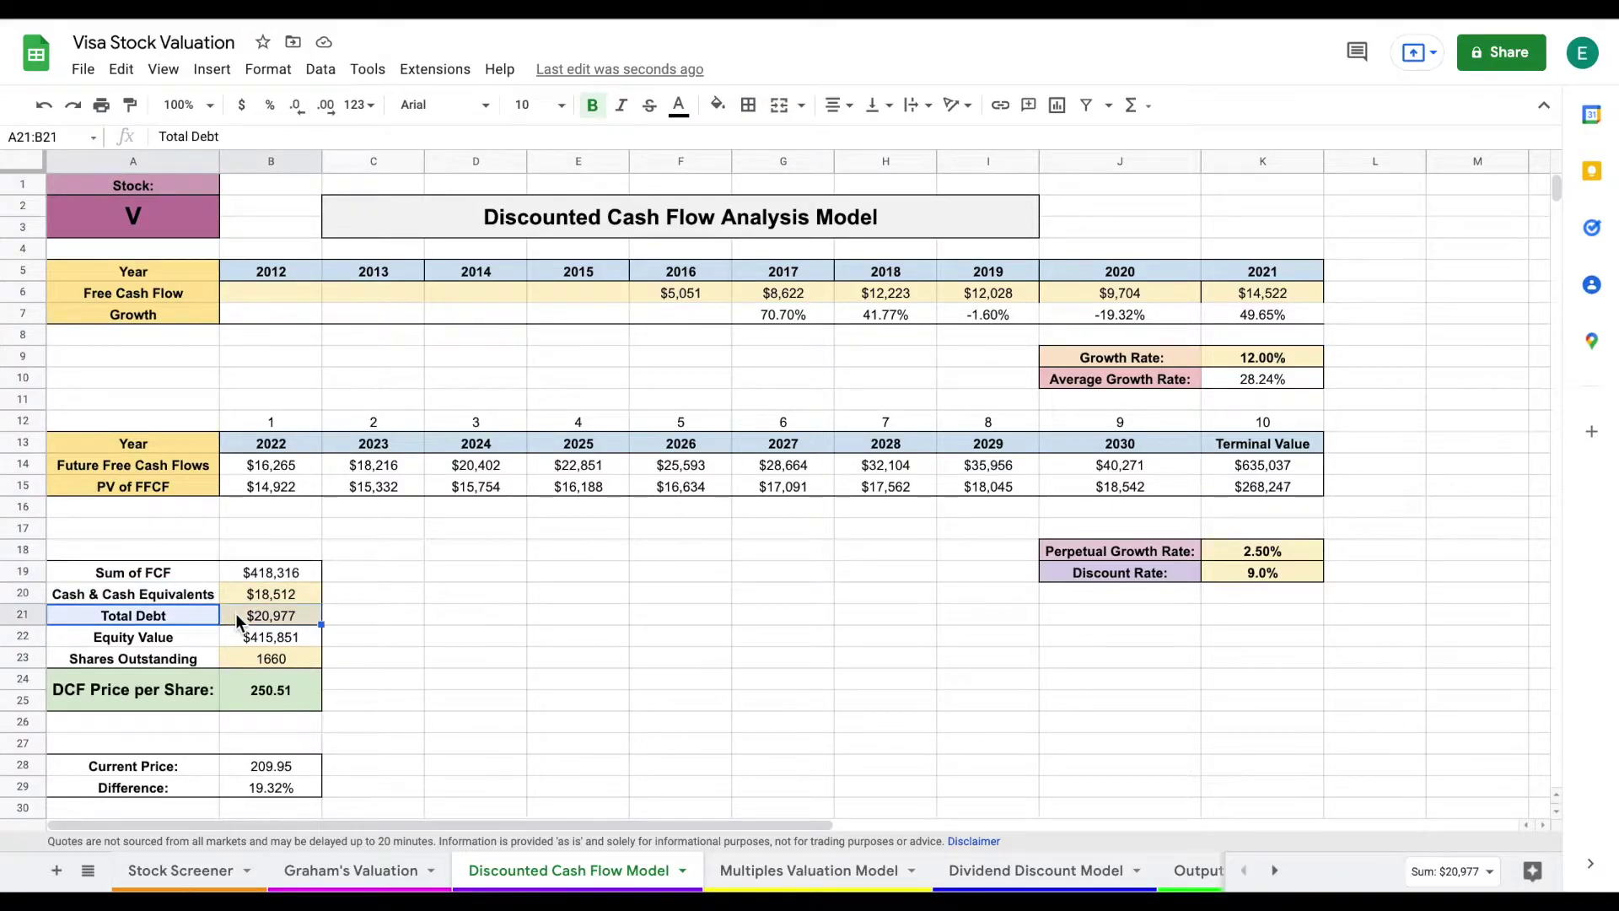
{"action": "left_click_drag", "start_coordinate": [194, 642], "coordinate": [250, 641]}
{"action": "left_click", "coordinate": [307, 644]}
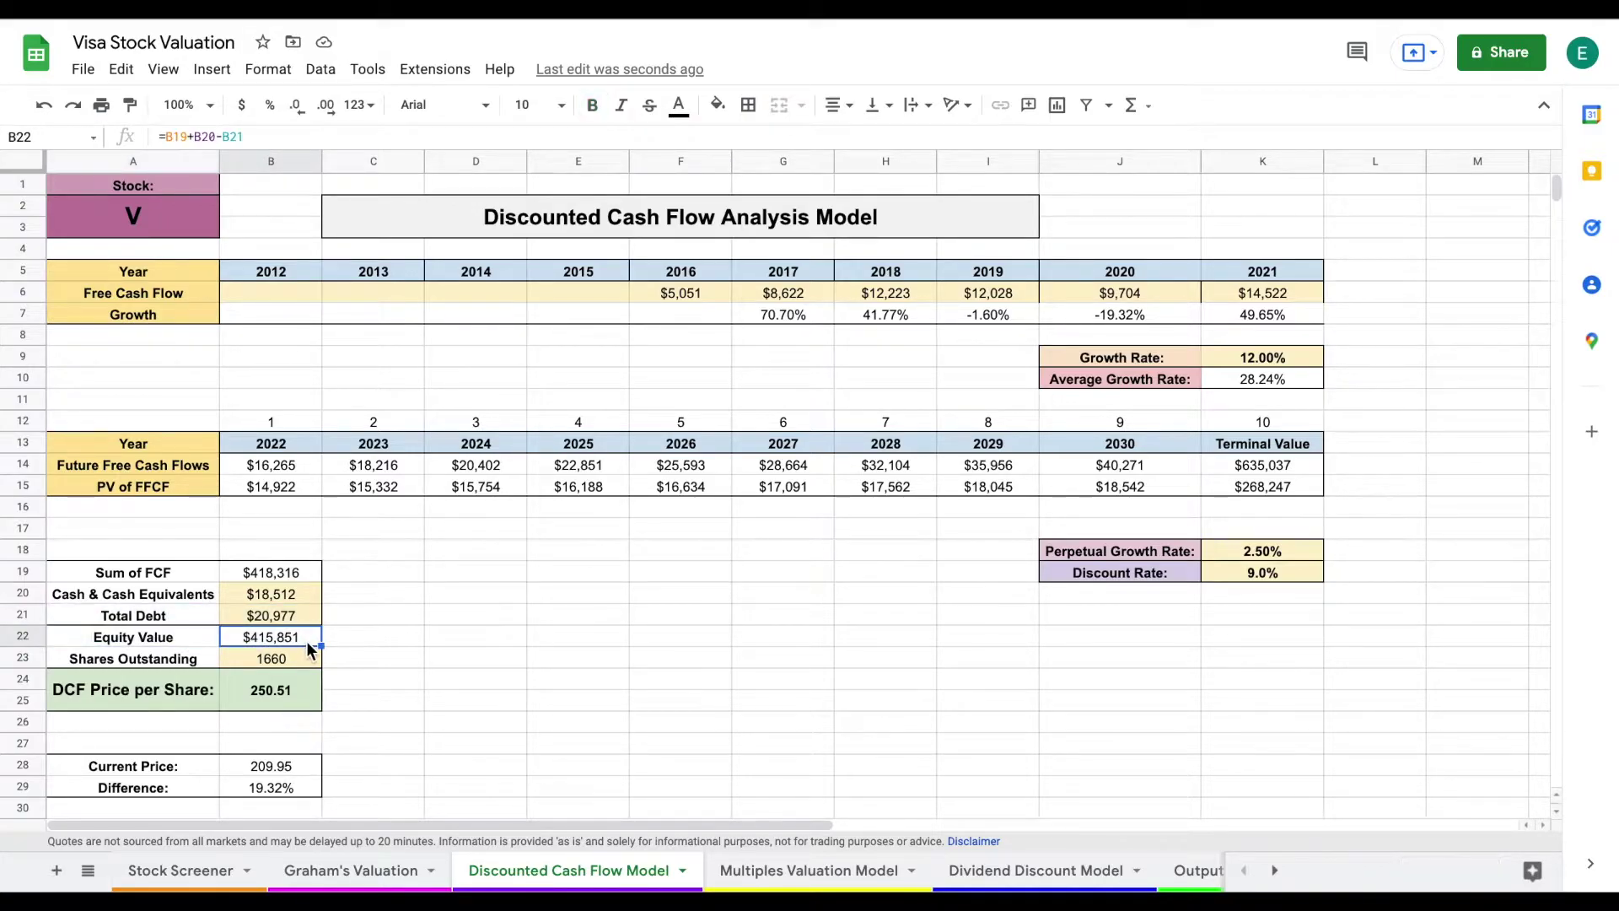
{"action": "left_click_drag", "start_coordinate": [206, 667], "coordinate": [251, 664]}
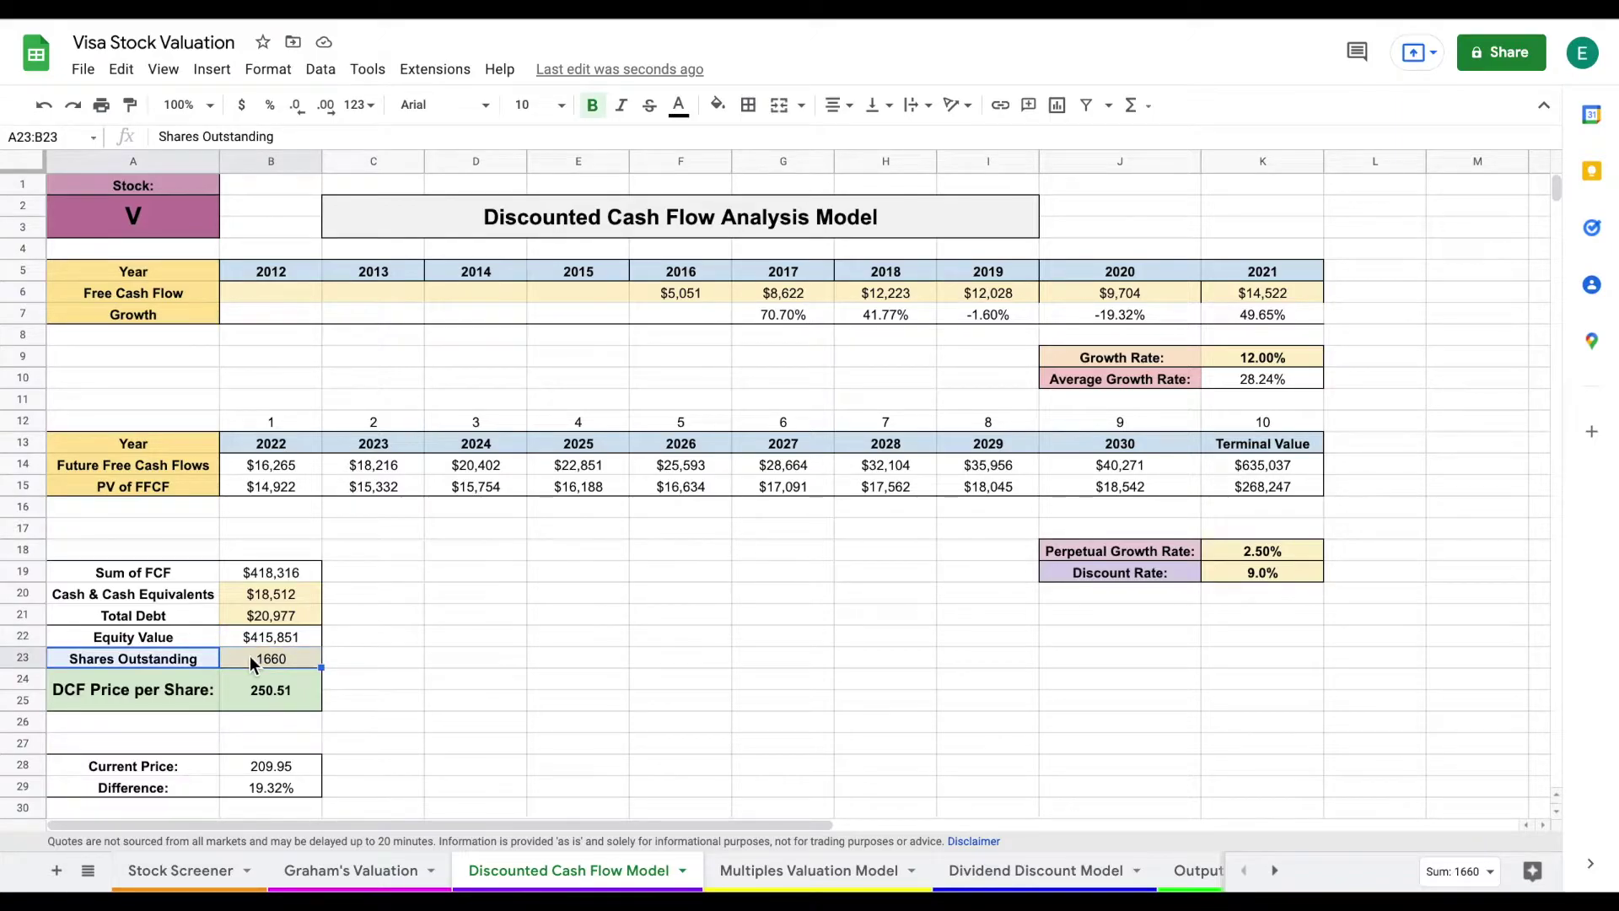
{"action": "left_click", "coordinate": [291, 699]}
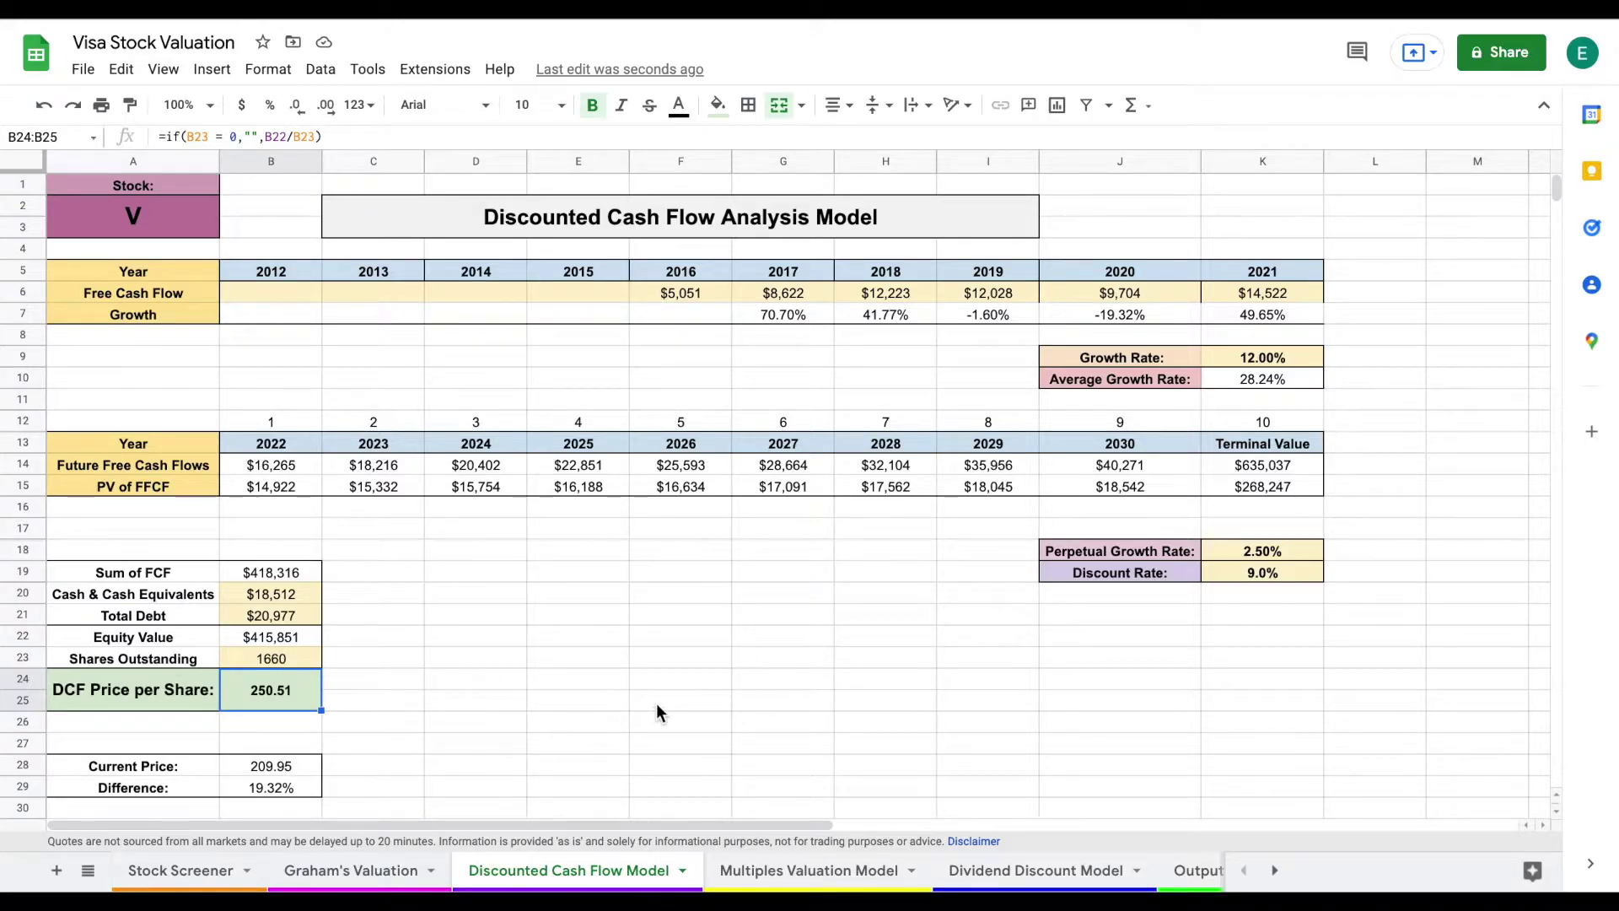
Open the Multiples Valuation Model sheet and review the company being valued and its peers, Mastercard and American Express.
{"action": "left_click", "coordinate": [845, 872]}
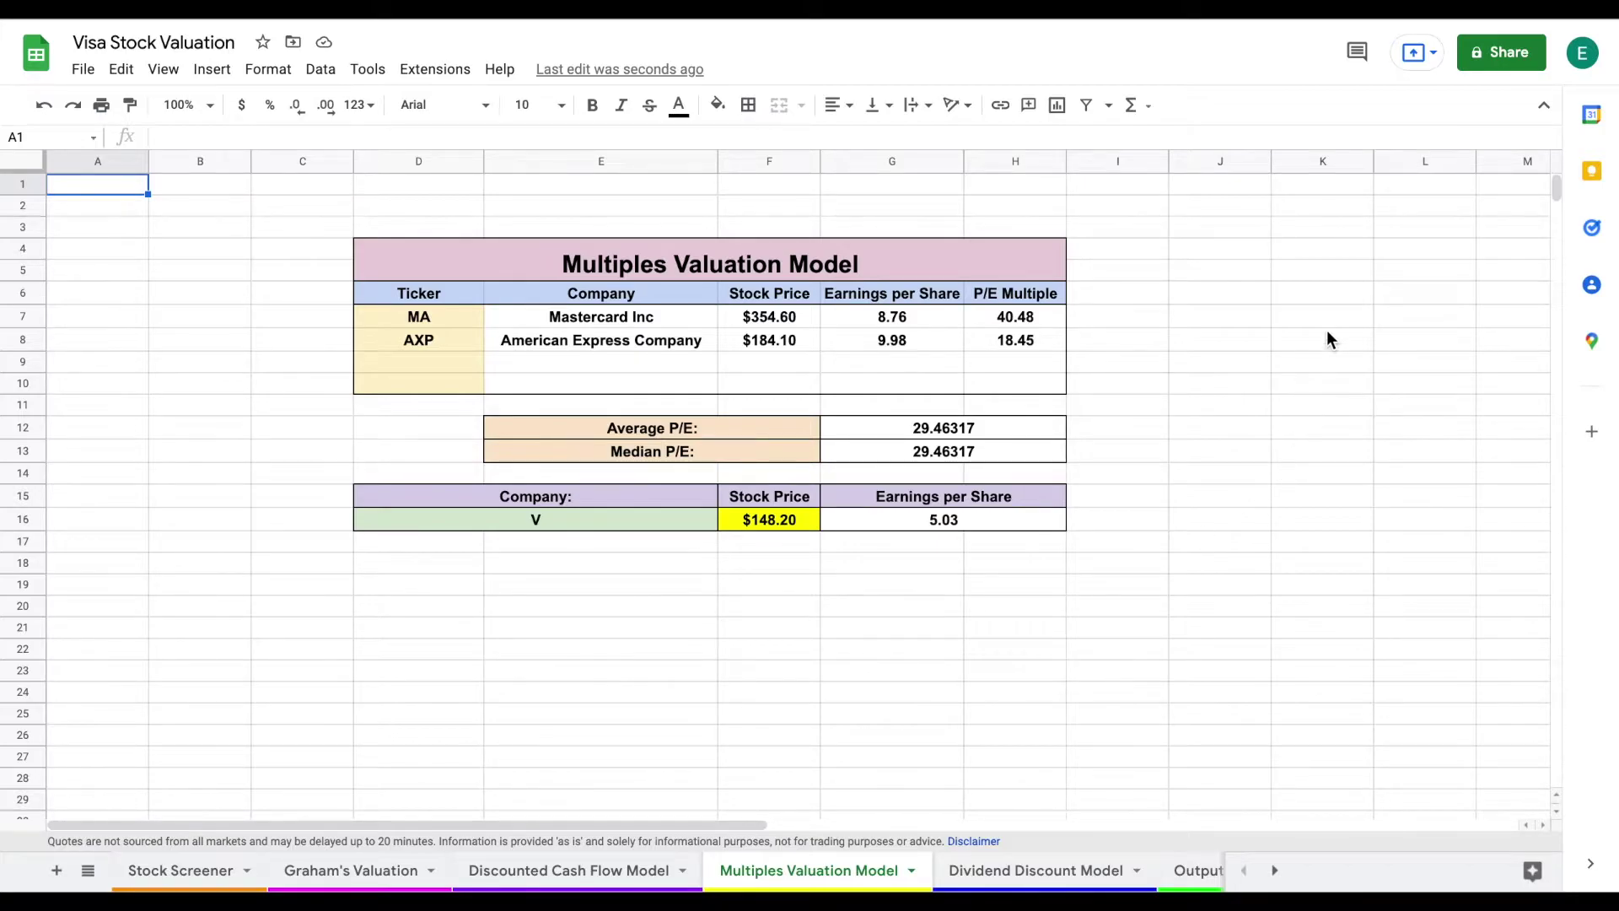
{"action": "left_click", "coordinate": [1318, 278]}
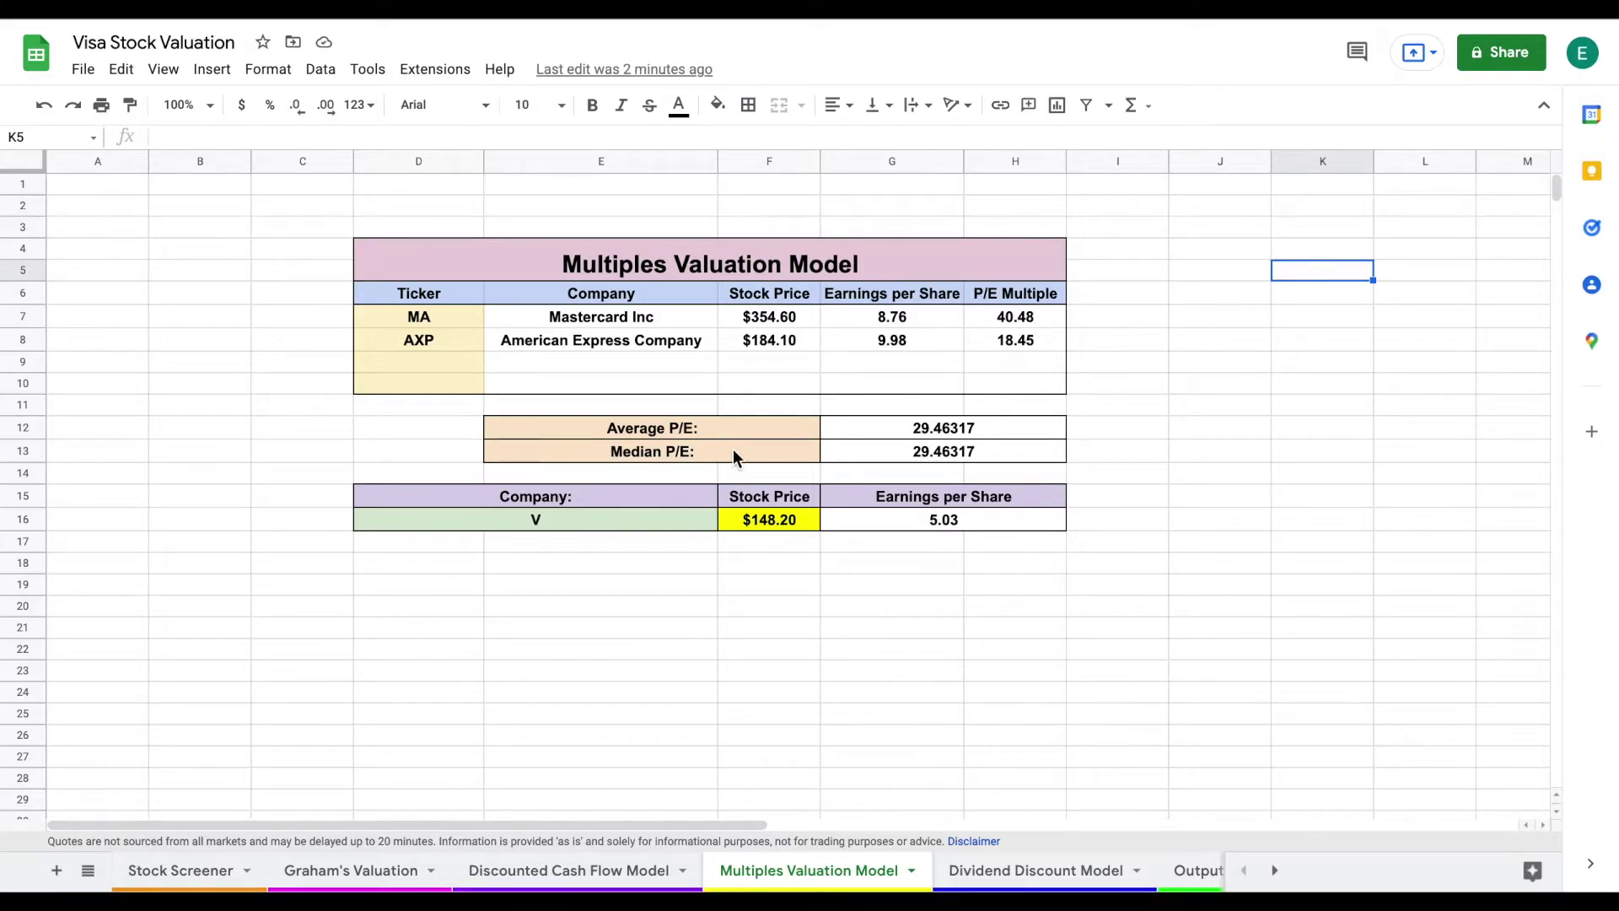
{"action": "left_click", "coordinate": [553, 519]}
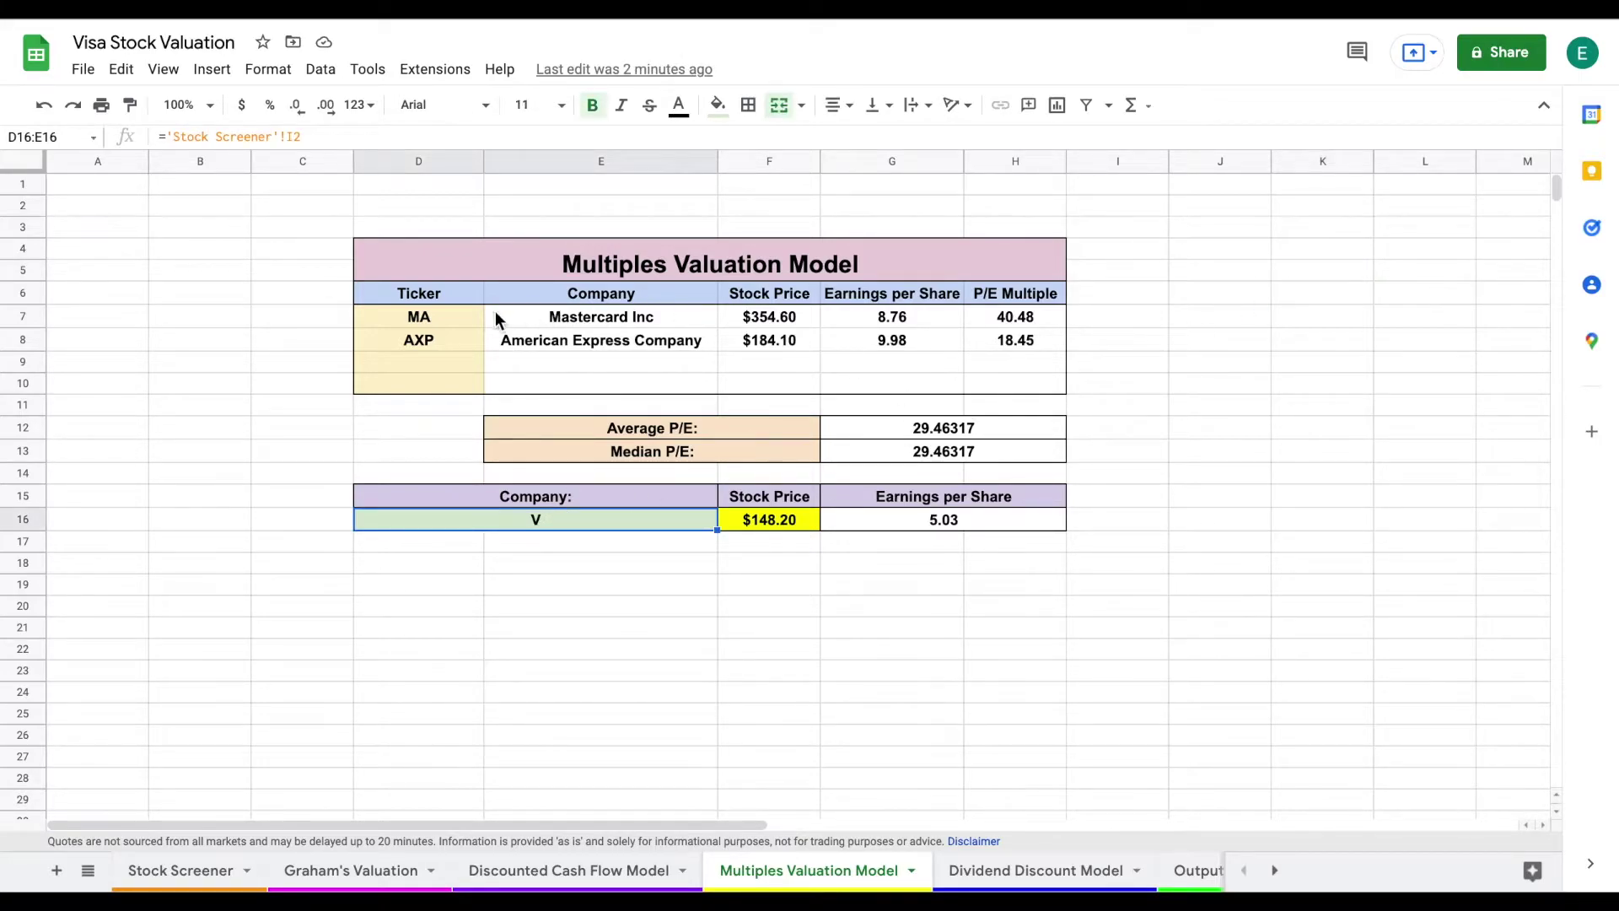
{"action": "left_click", "coordinate": [455, 325]}
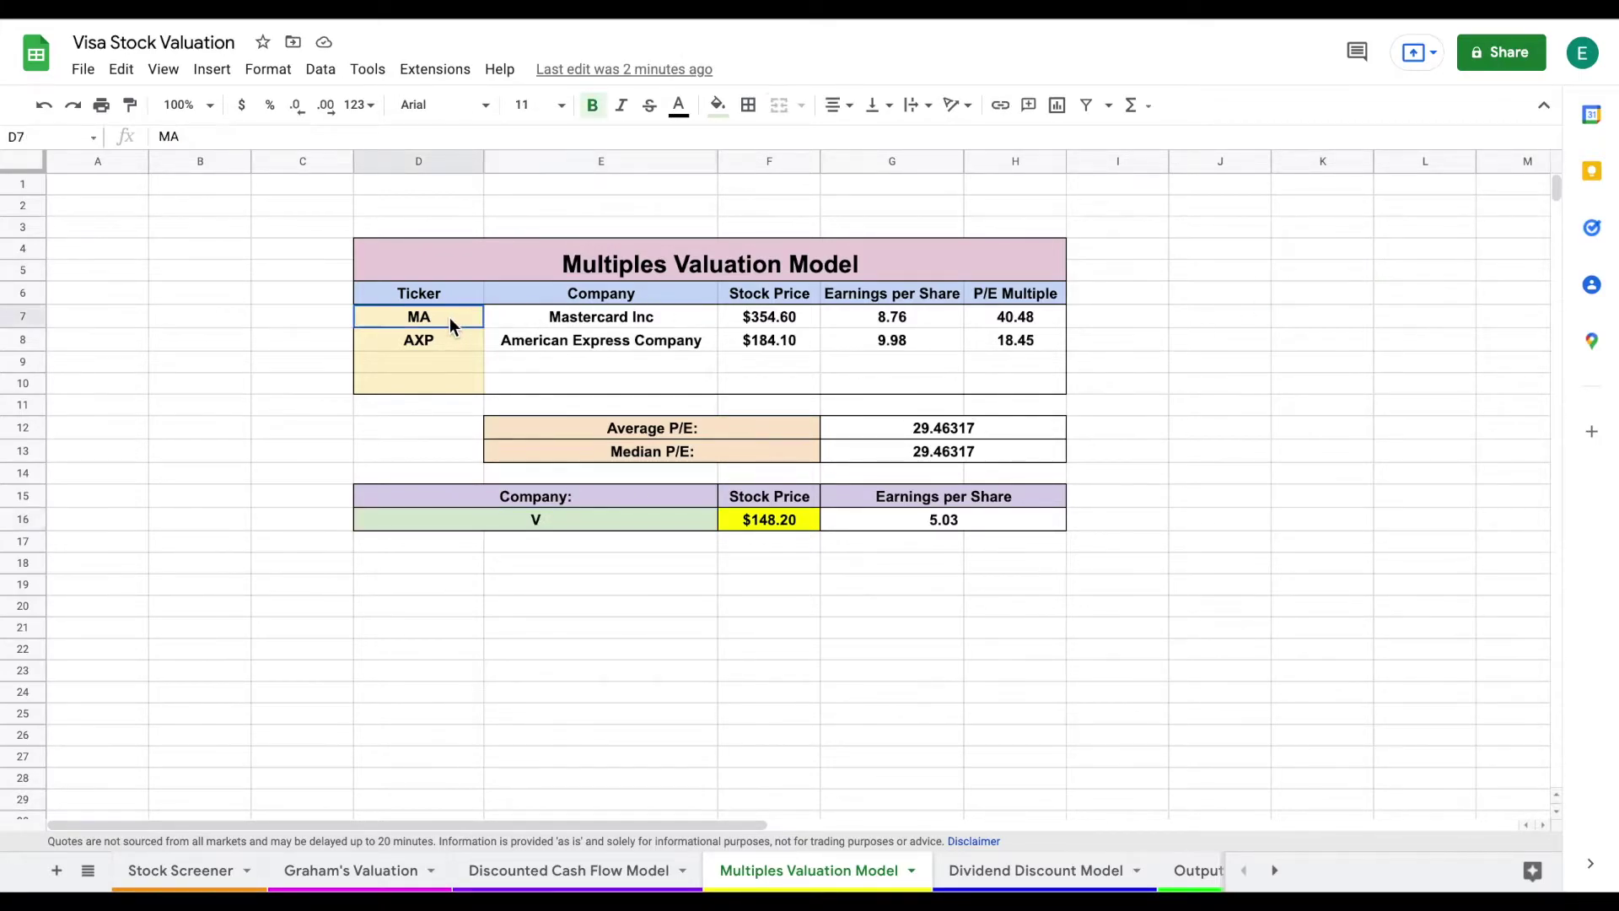
{"action": "left_click", "coordinate": [552, 342]}
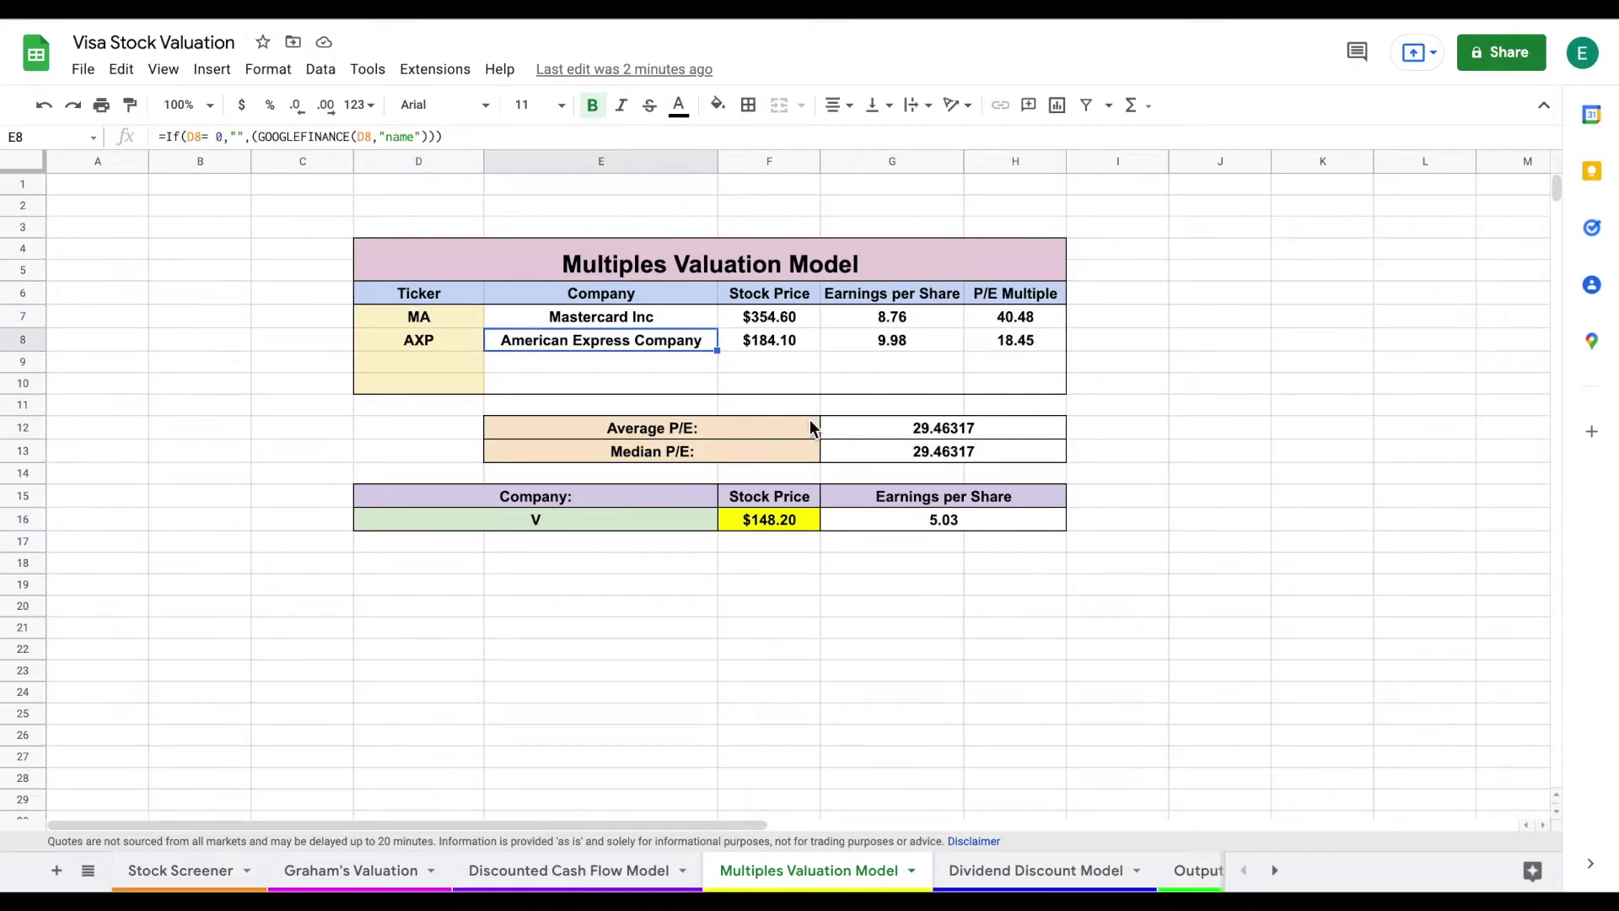
Examine the peers' stock price, earnings per share, P/E multiple and average P/E, and how they determine Visa's stock price.
{"action": "left_click_drag", "start_coordinate": [809, 427], "coordinate": [865, 430]}
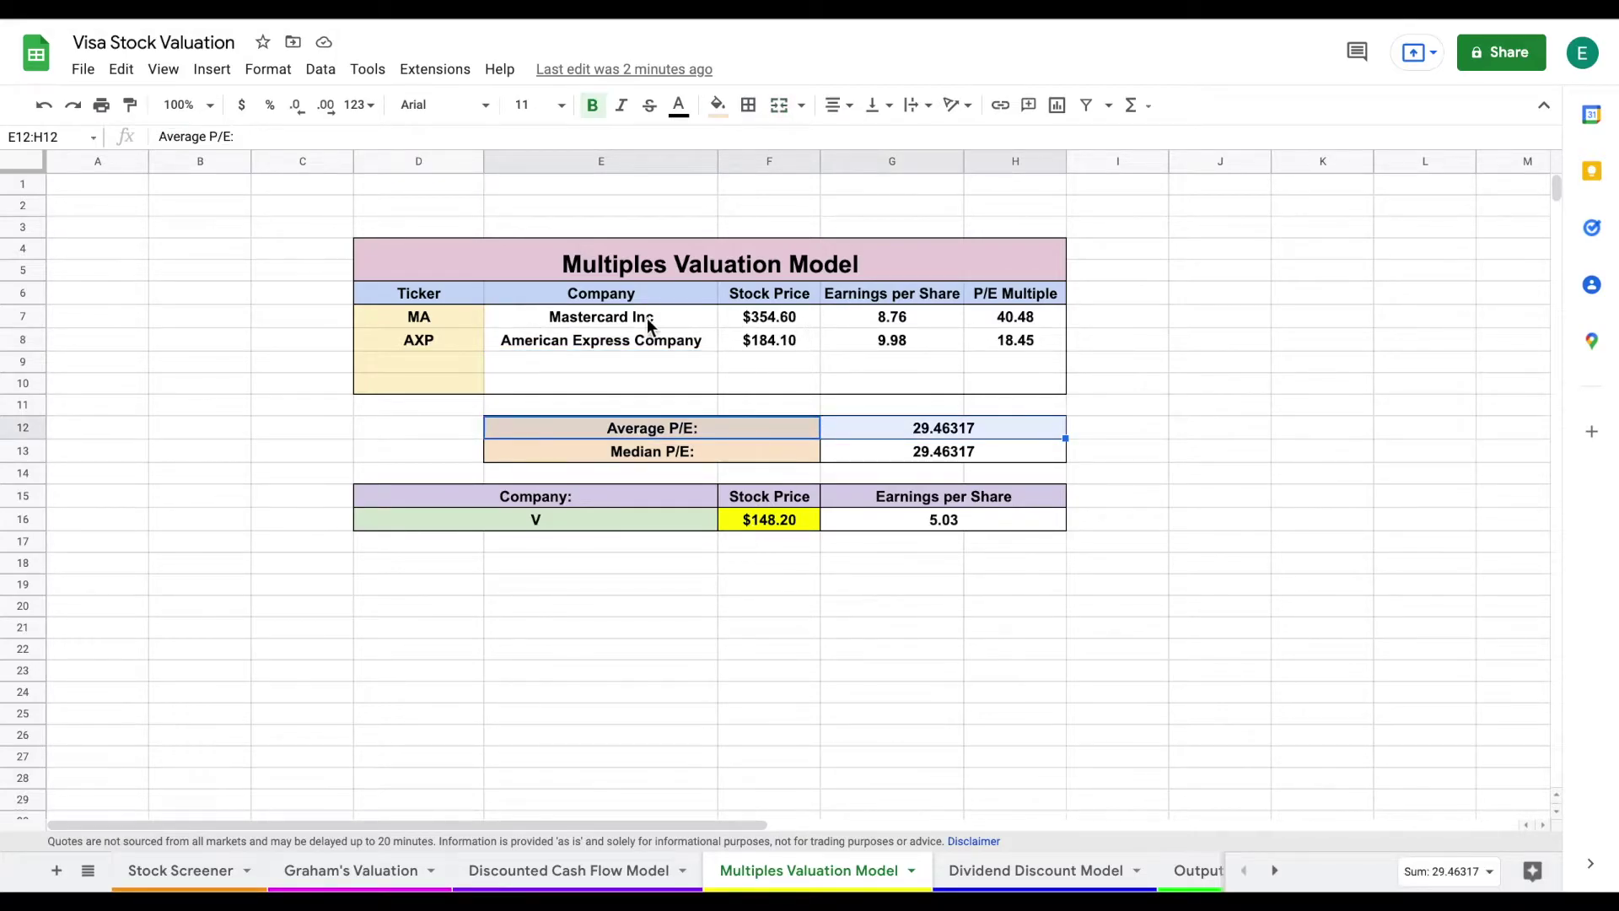
{"action": "left_click", "coordinate": [774, 321]}
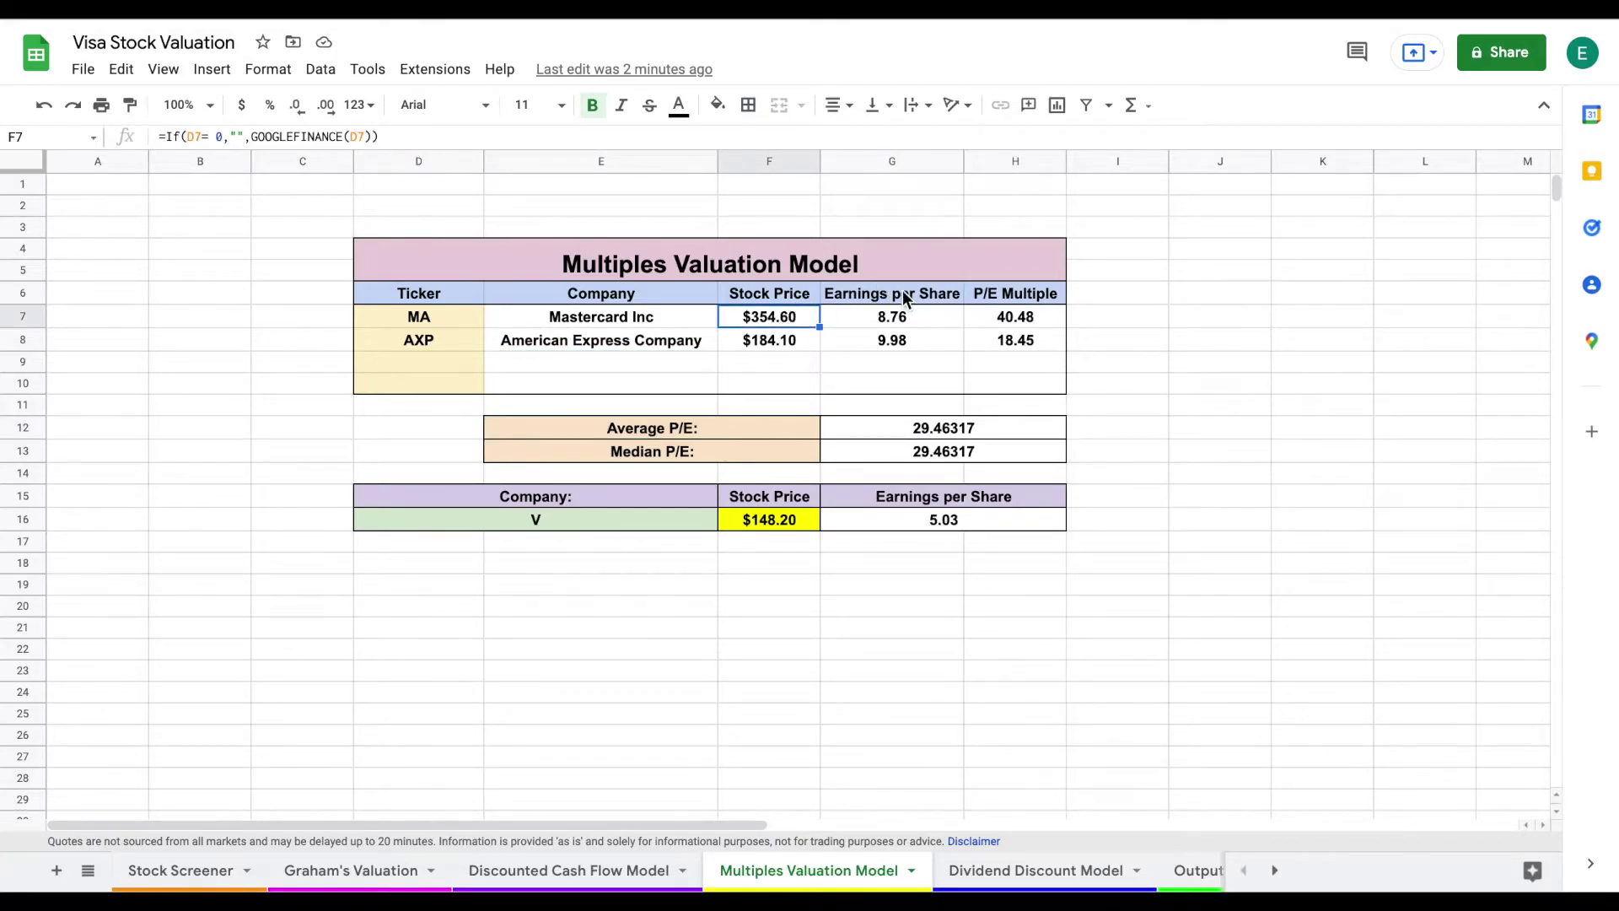
{"action": "left_click", "coordinate": [917, 317]}
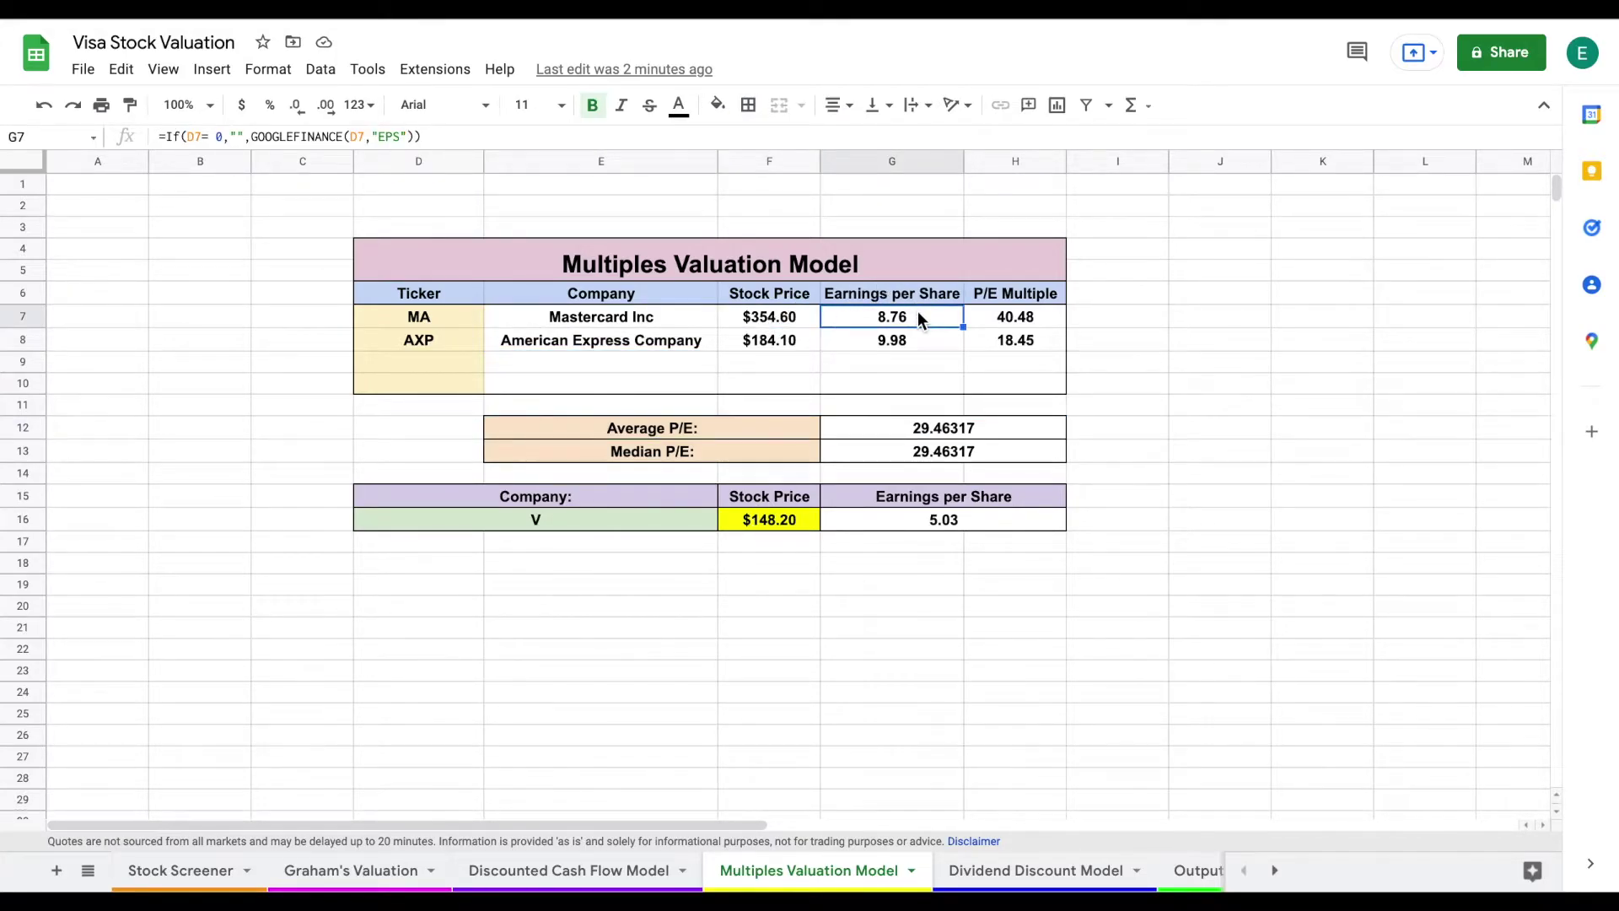
{"action": "left_click", "coordinate": [1042, 314]}
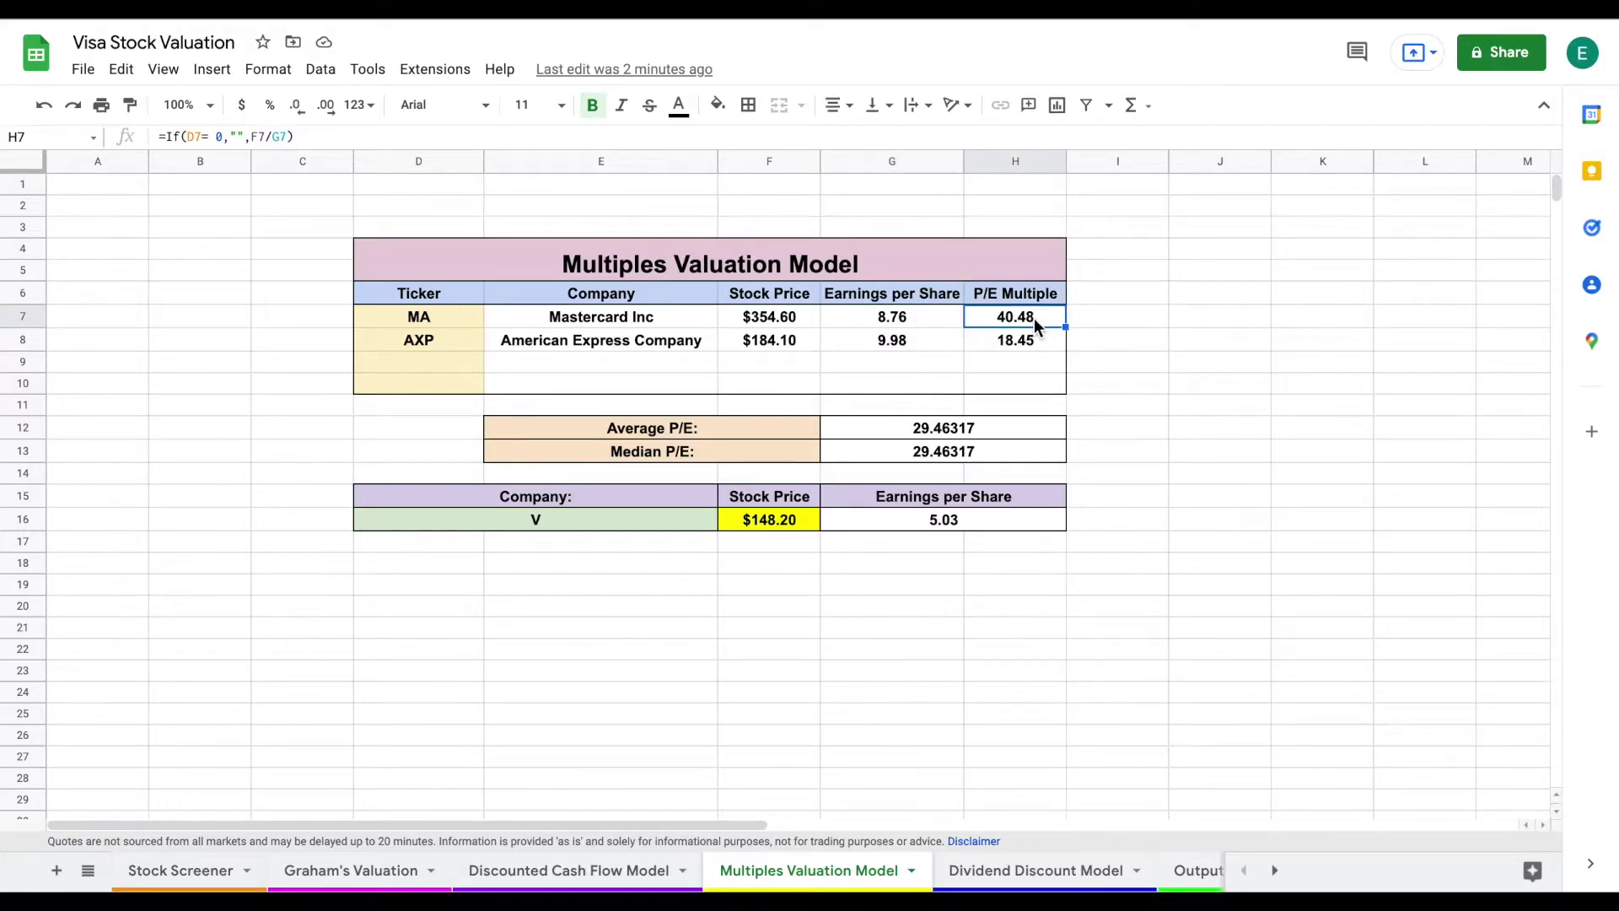
{"action": "left_click", "coordinate": [782, 434]}
{"action": "left_click", "coordinate": [876, 432]}
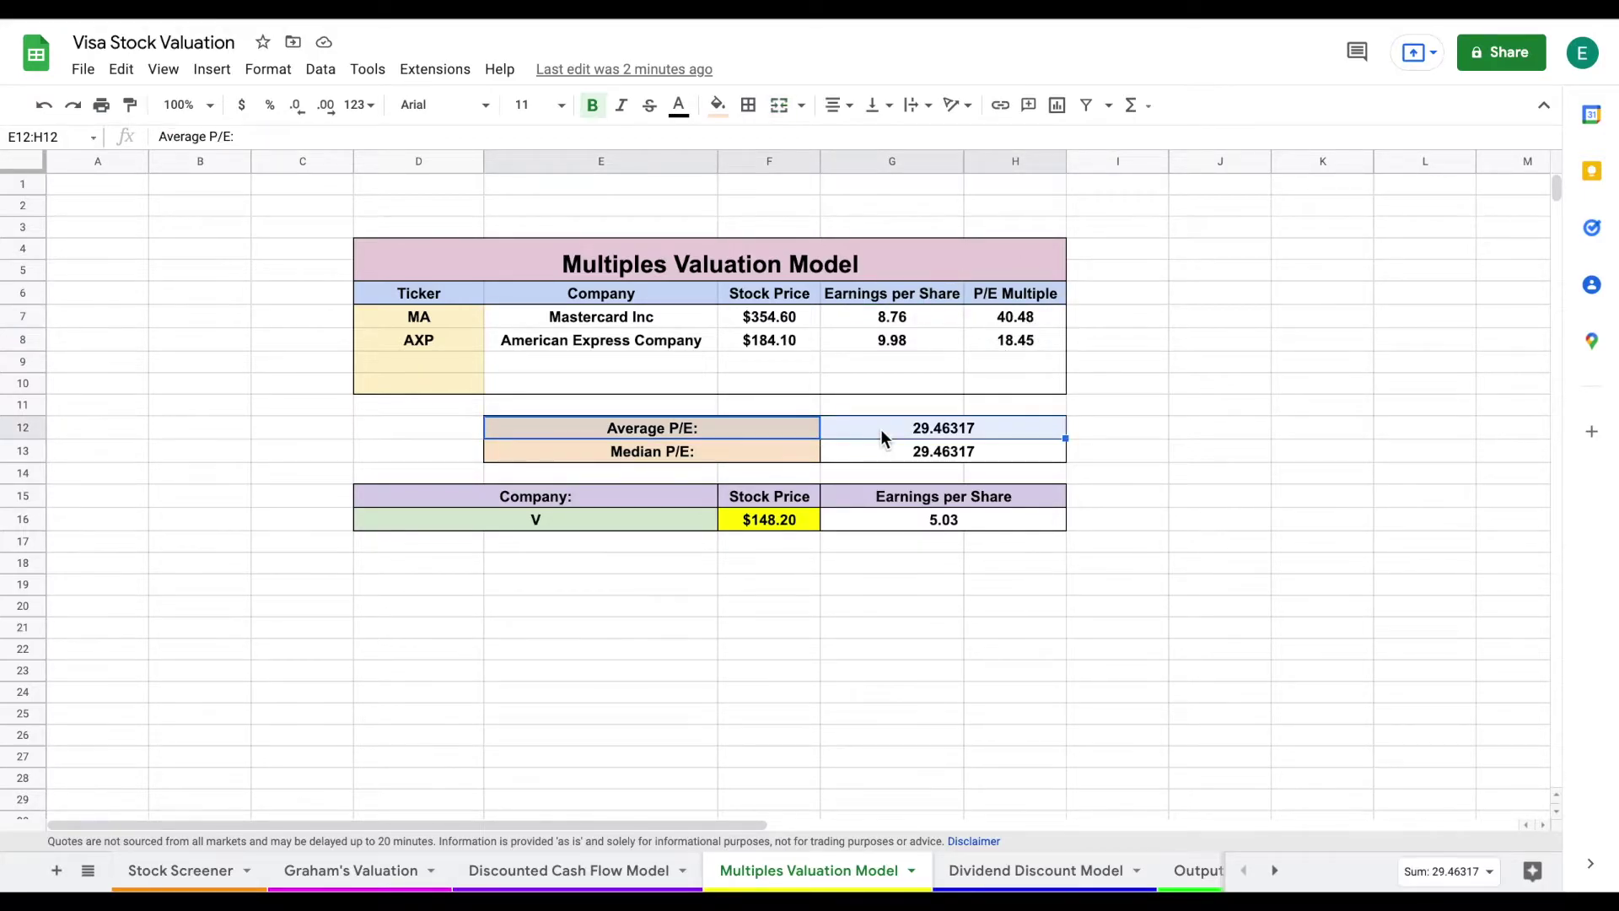
{"action": "left_click", "coordinate": [974, 525]}
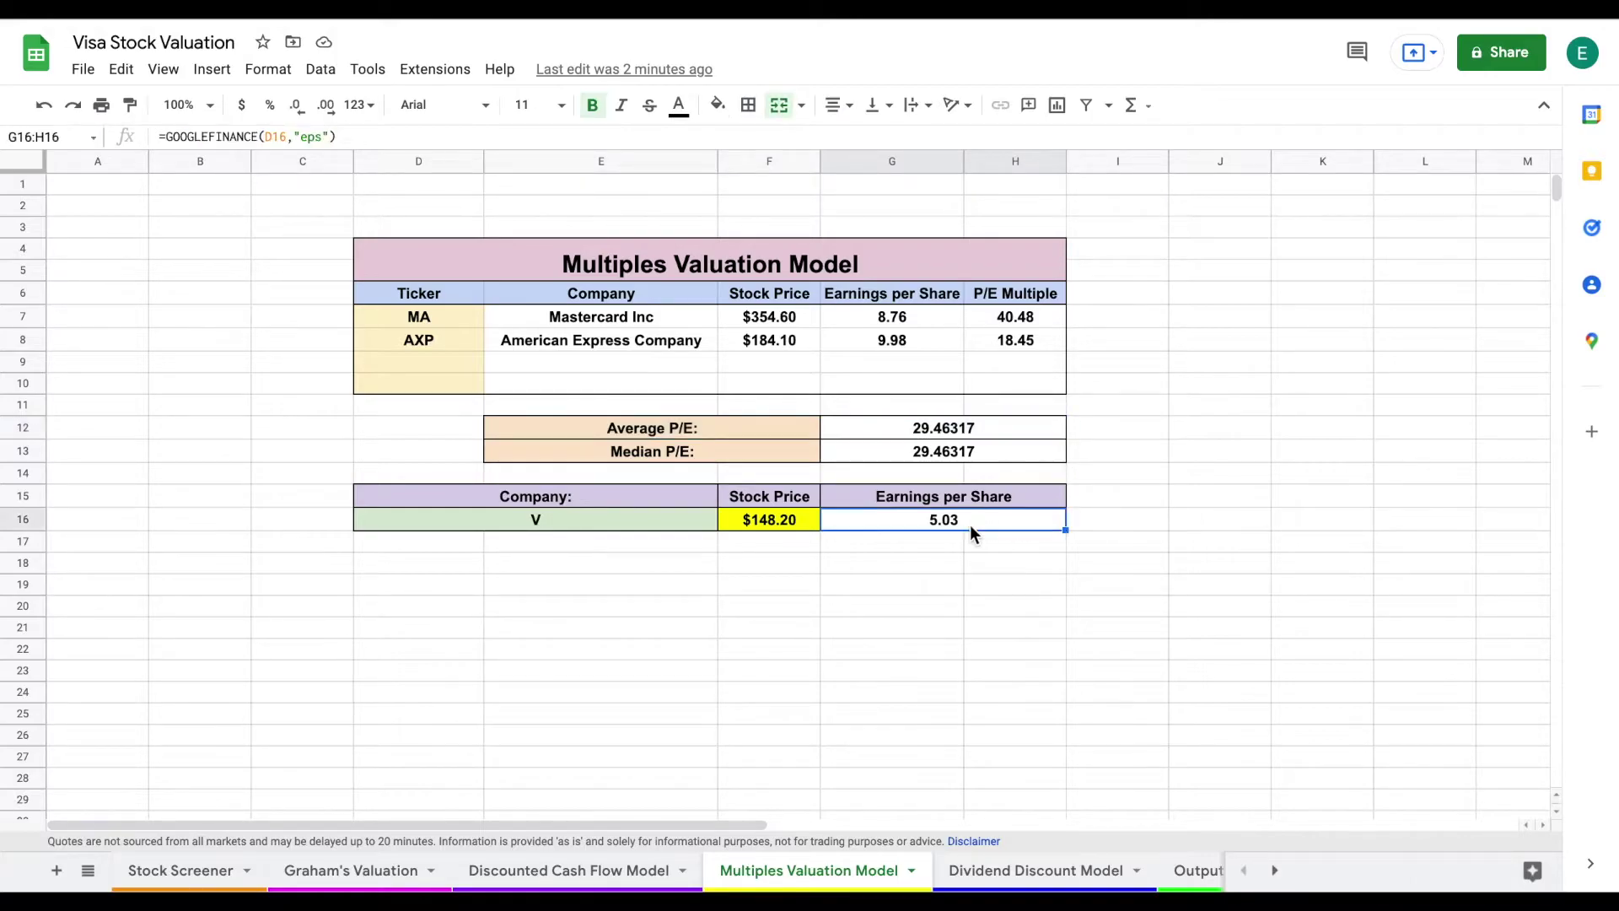
{"action": "left_click_drag", "start_coordinate": [651, 527], "coordinate": [769, 536]}
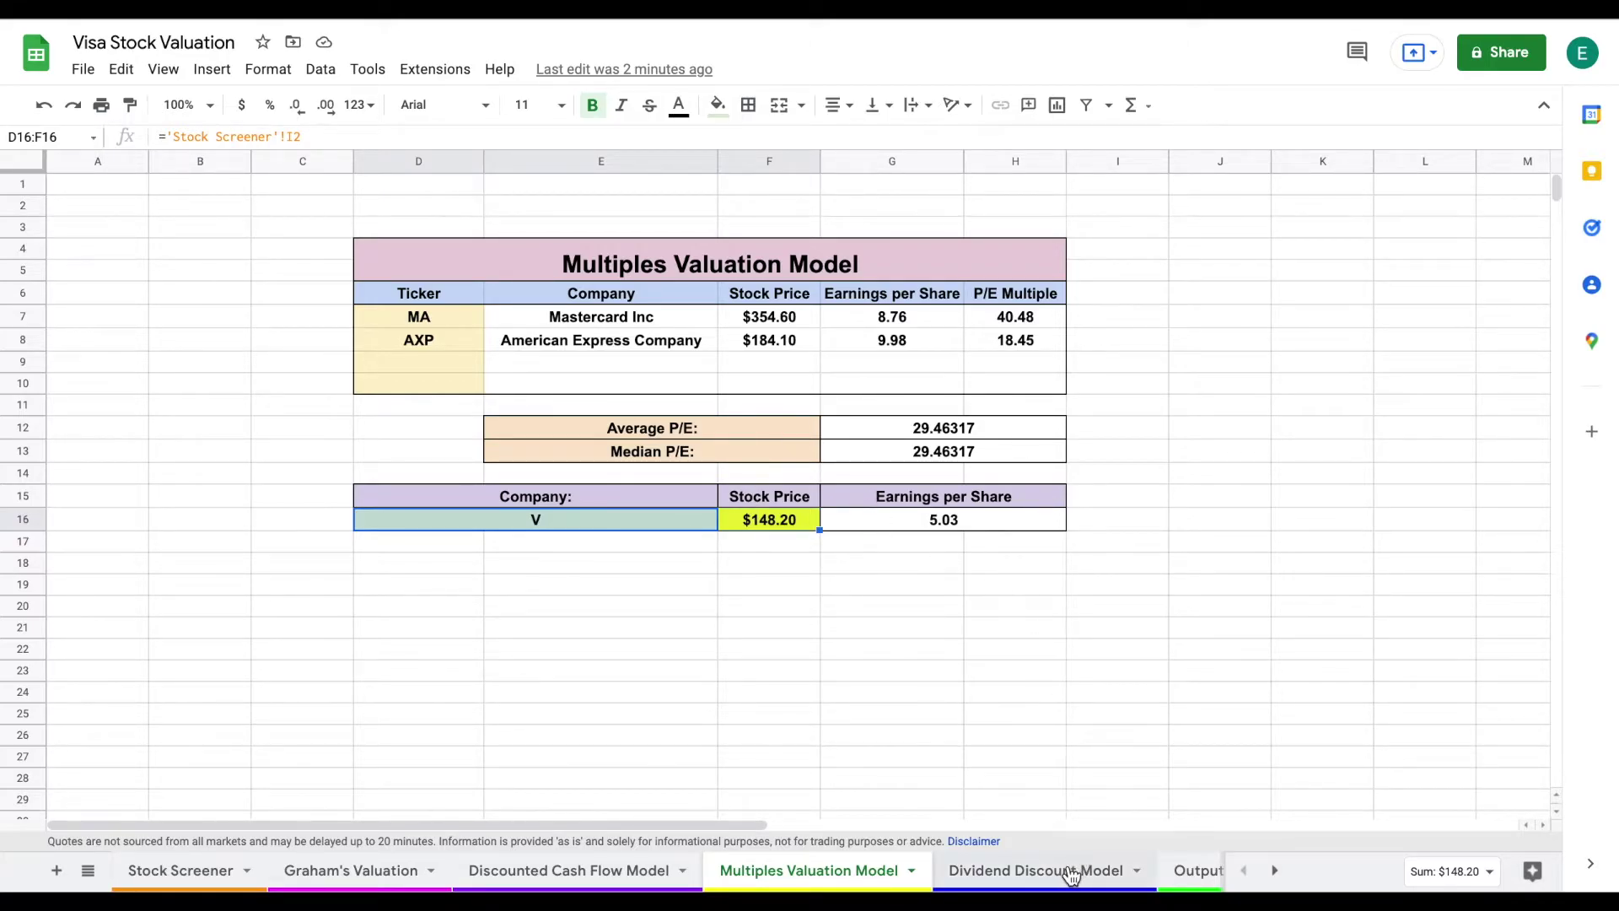
Open the Dividend Discount Model sheet and review the dividend payouts, yearly dividends, growth rates and average growth rate formula.
{"action": "left_click", "coordinate": [1069, 872]}
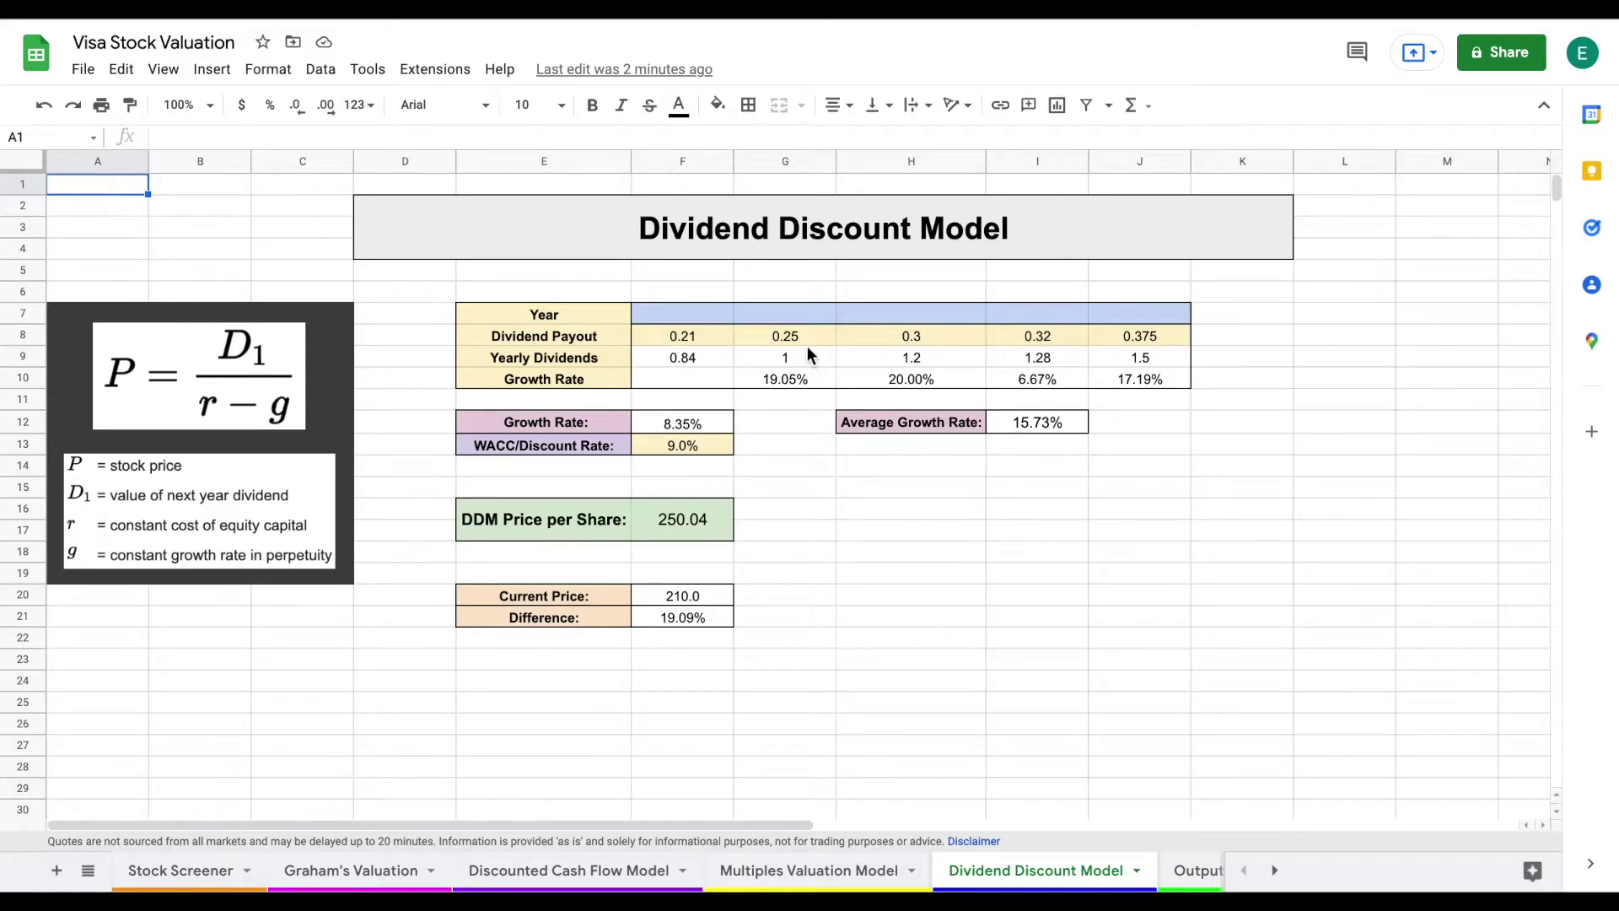
{"action": "left_click_drag", "start_coordinate": [704, 341], "coordinate": [1120, 354]}
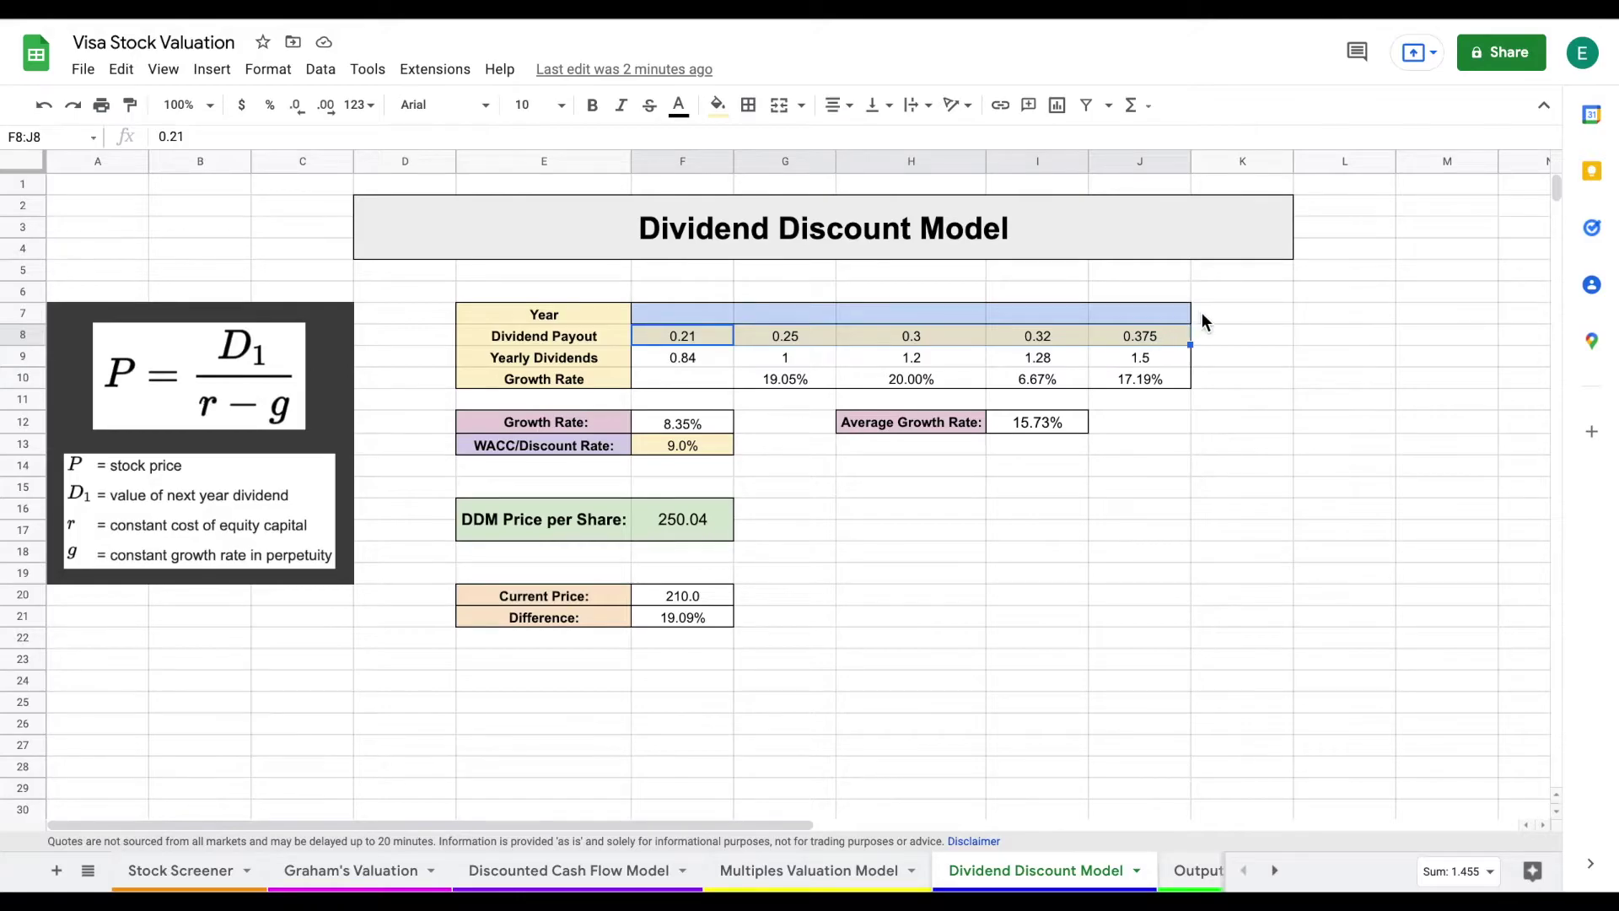
{"action": "left_click_drag", "start_coordinate": [700, 363], "coordinate": [1110, 369]}
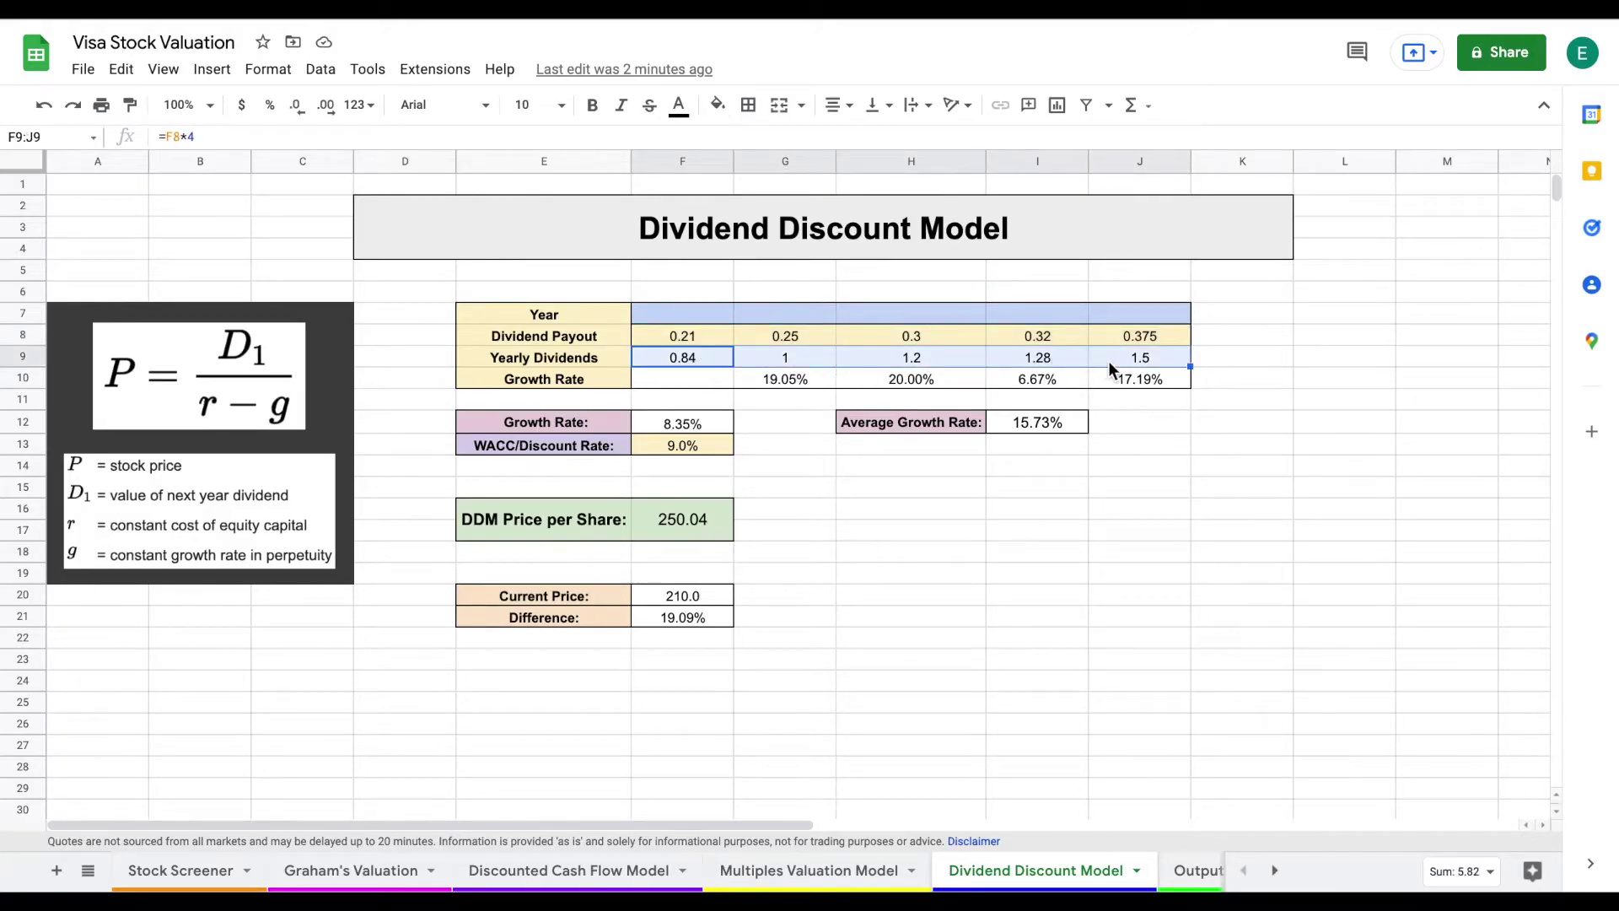
{"action": "left_click", "coordinate": [788, 384]}
{"action": "left_click_drag", "start_coordinate": [839, 384], "coordinate": [1128, 378]}
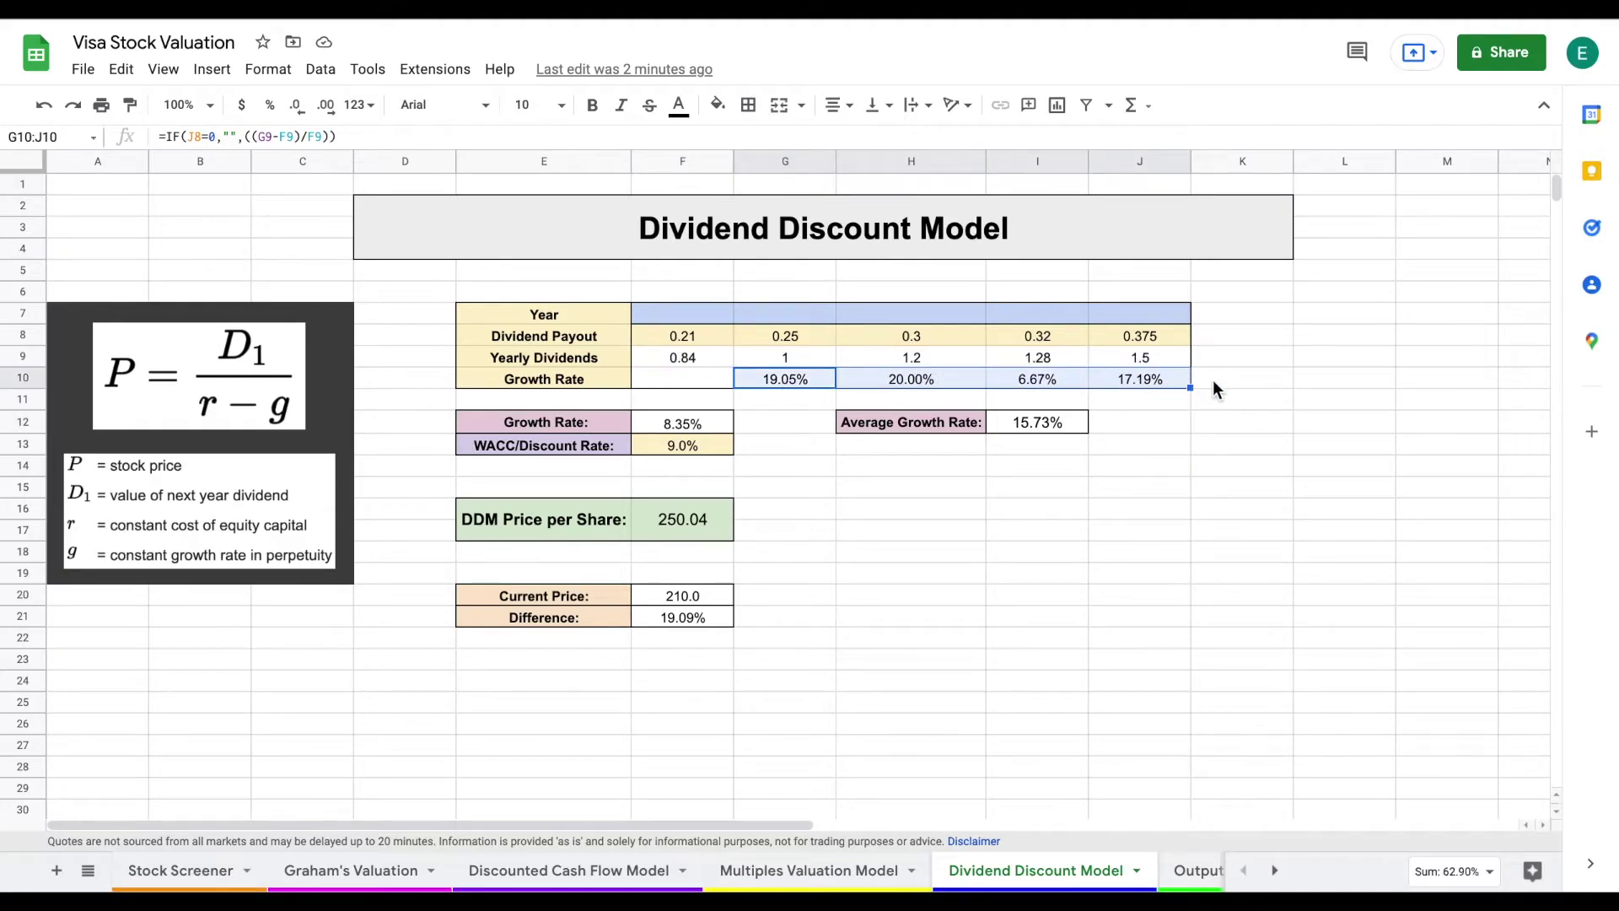
{"action": "left_click_drag", "start_coordinate": [921, 424], "coordinate": [1009, 423]}
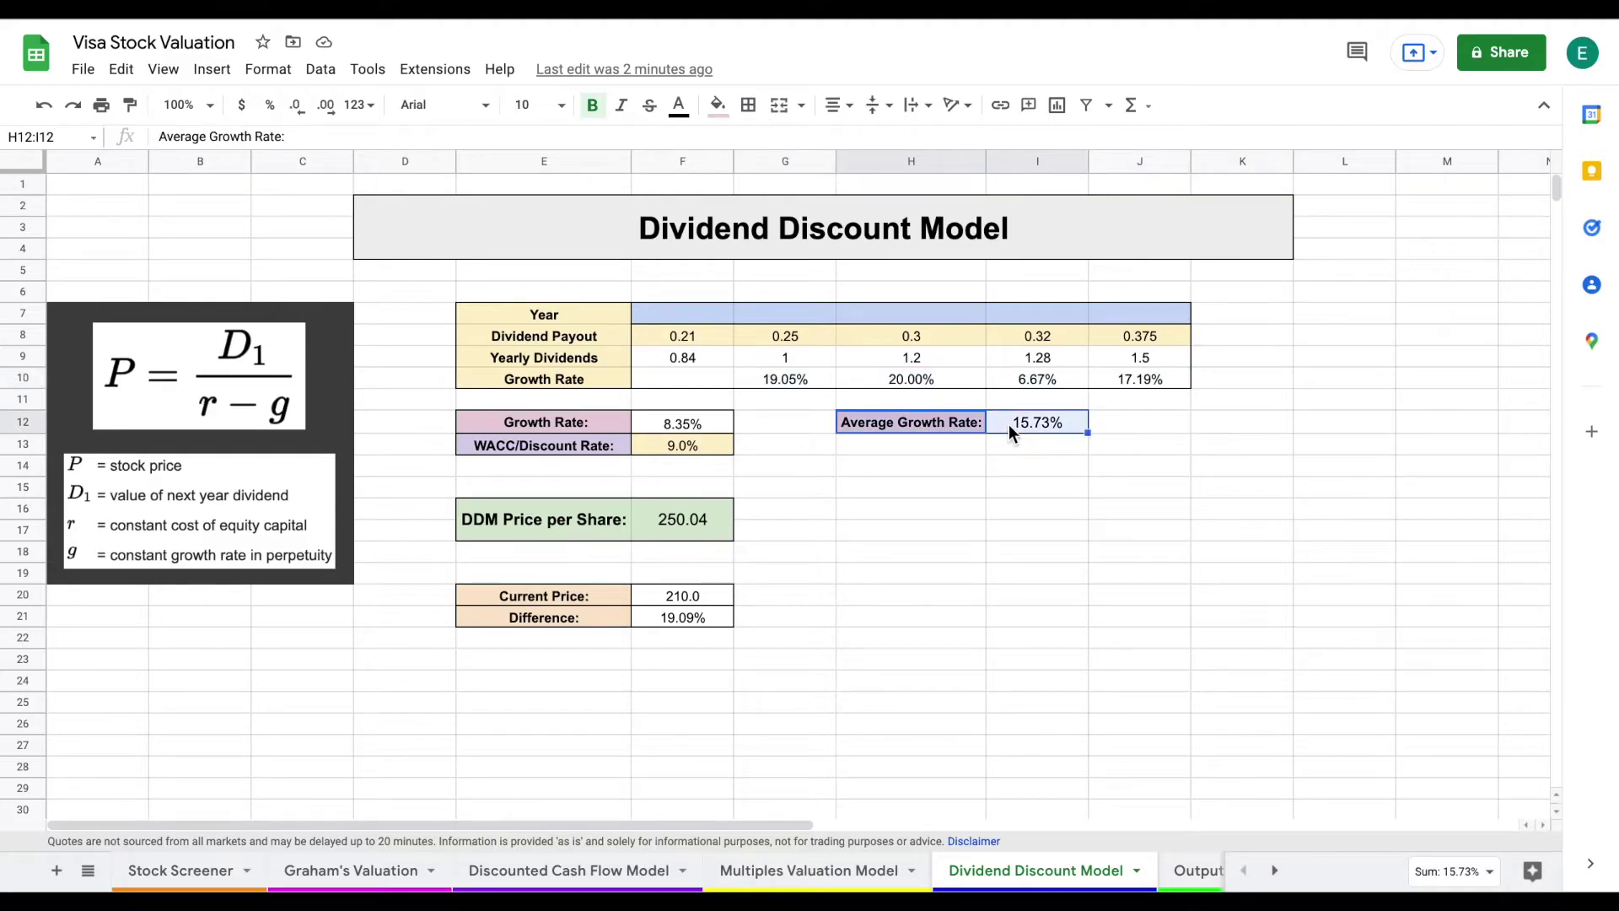
{"action": "left_click", "coordinate": [1067, 432]}
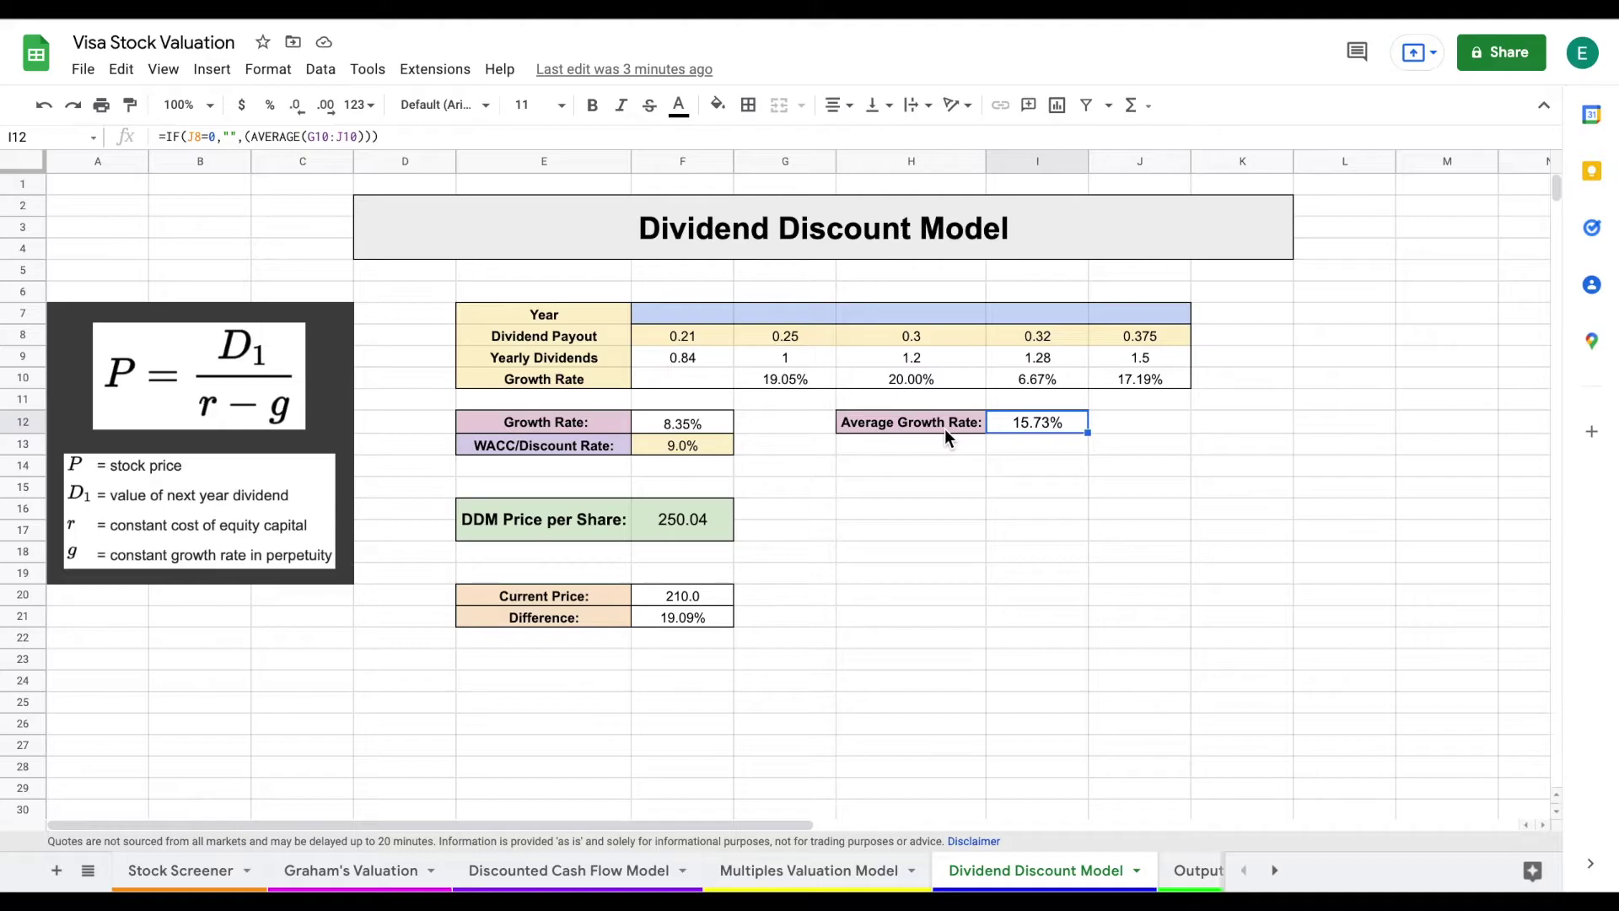
Check the payout ratio in the Stock Screener sheet's dividend data, and return to the Dividend Discount Model sheet.
{"action": "left_click", "coordinate": [180, 871]}
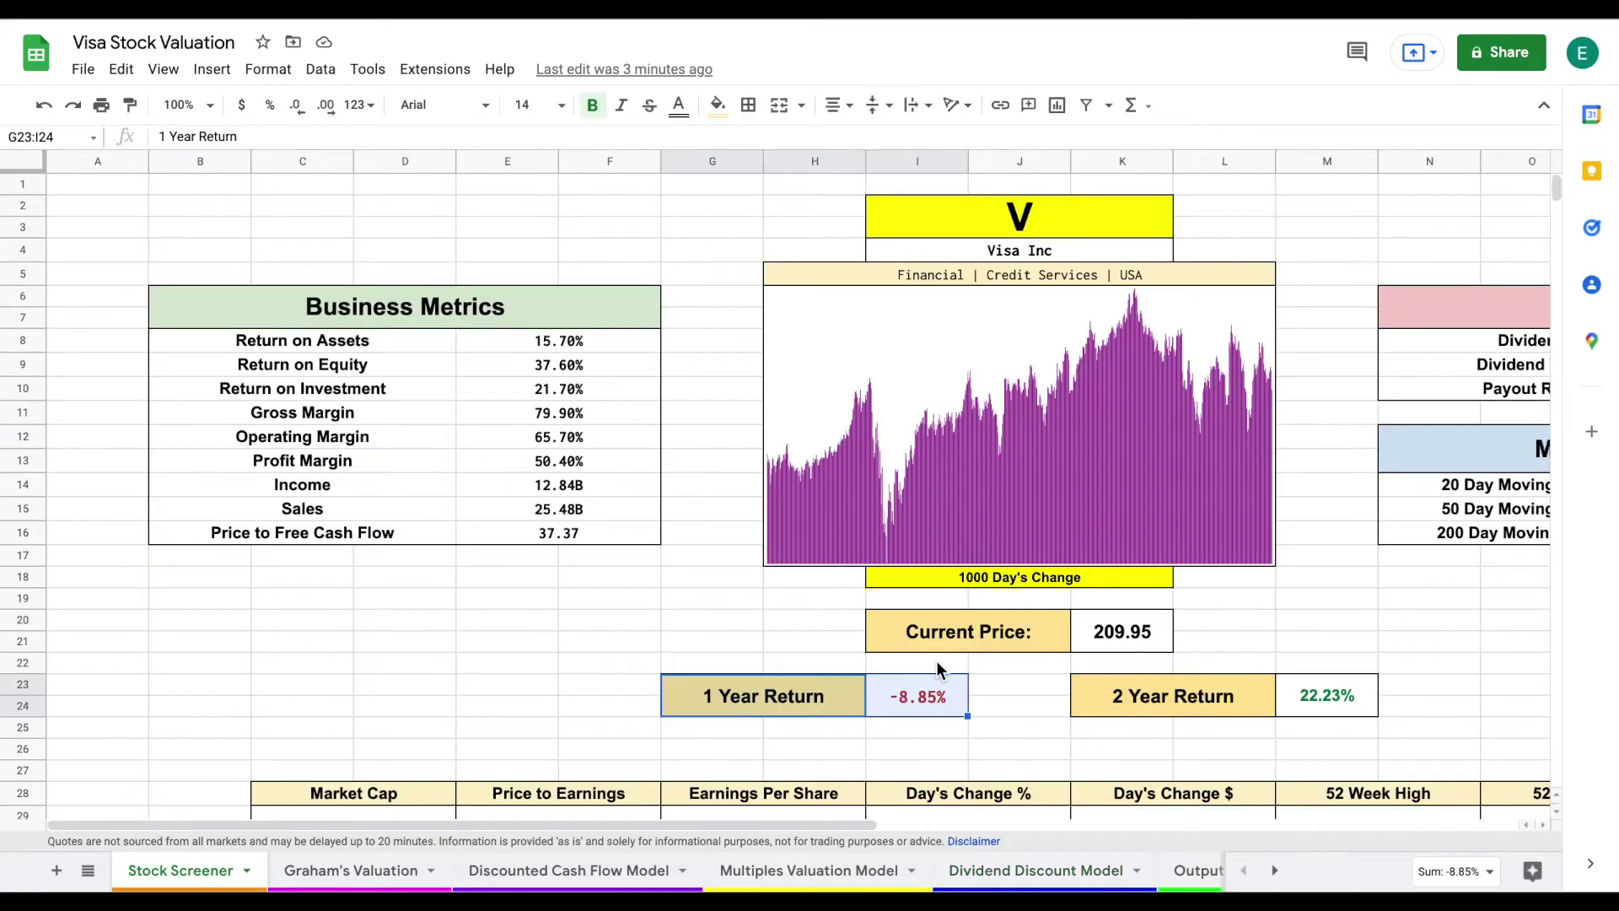
{"action": "scroll", "coordinate": [1294, 570], "scroll_direction": "right", "scroll_amount": 5}
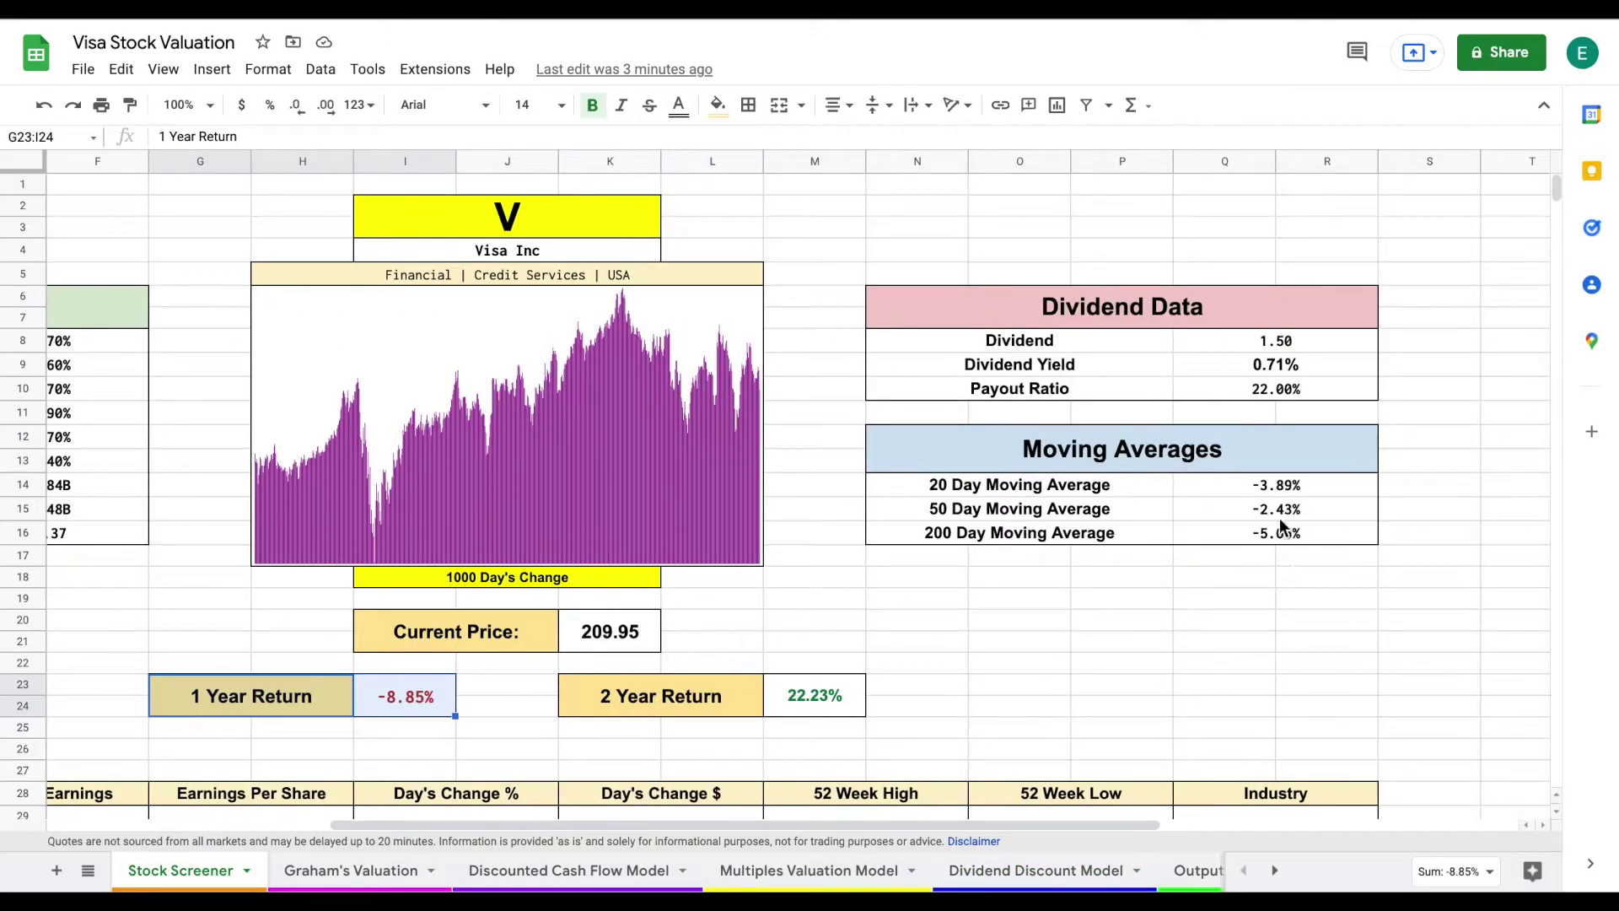
{"action": "left_click", "coordinate": [1110, 388]}
{"action": "left_click", "coordinate": [1189, 387]}
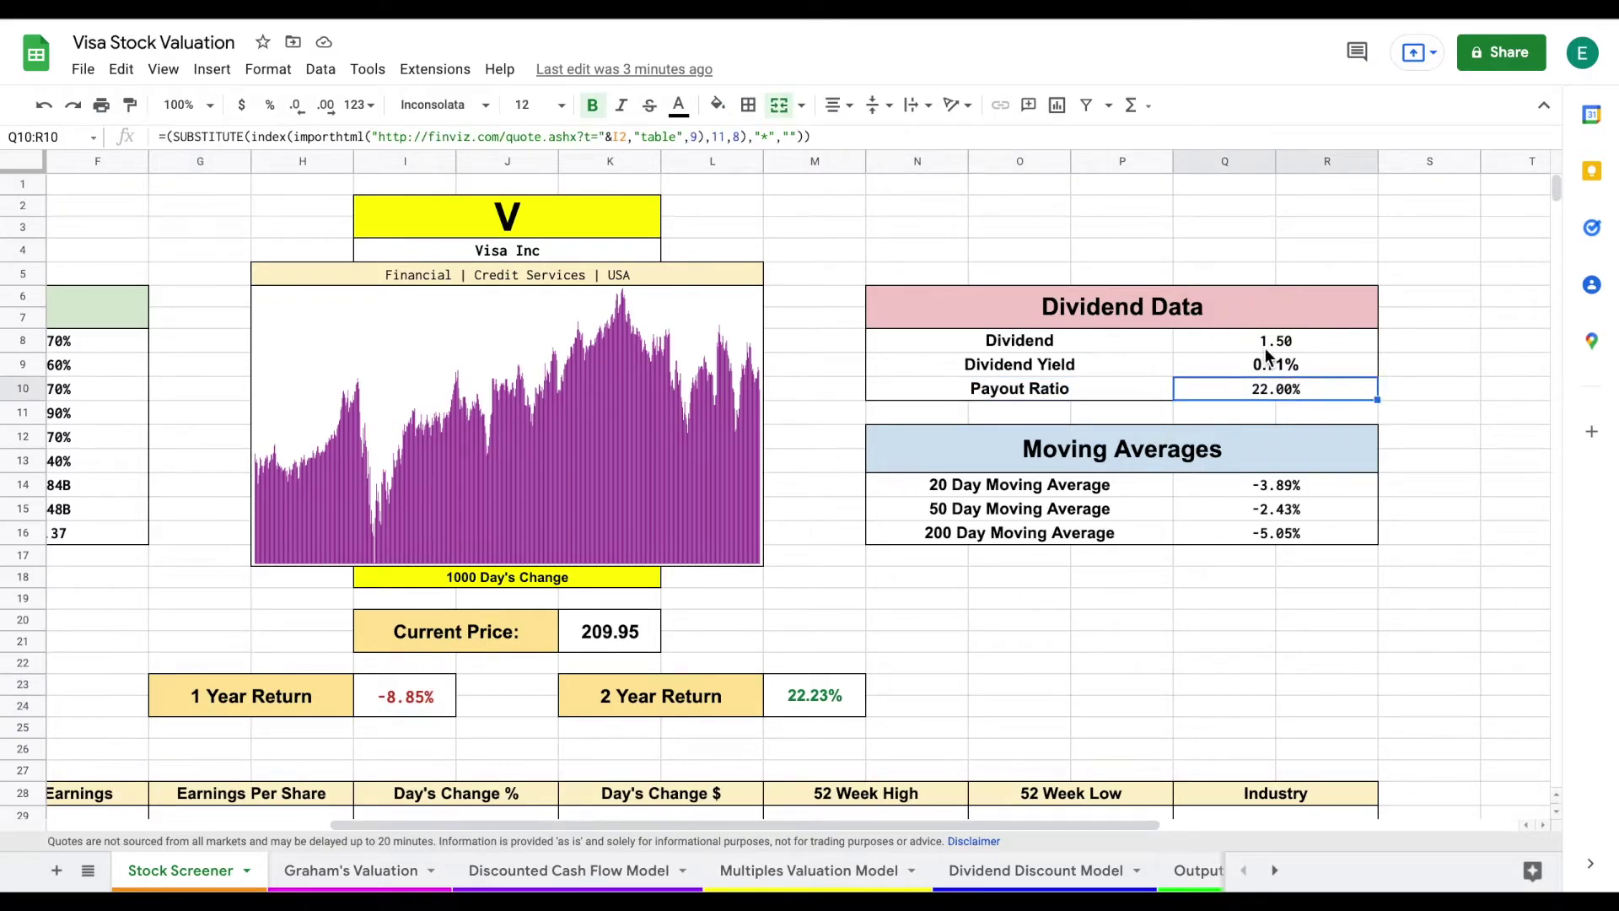
{"action": "left_click", "coordinate": [1050, 871]}
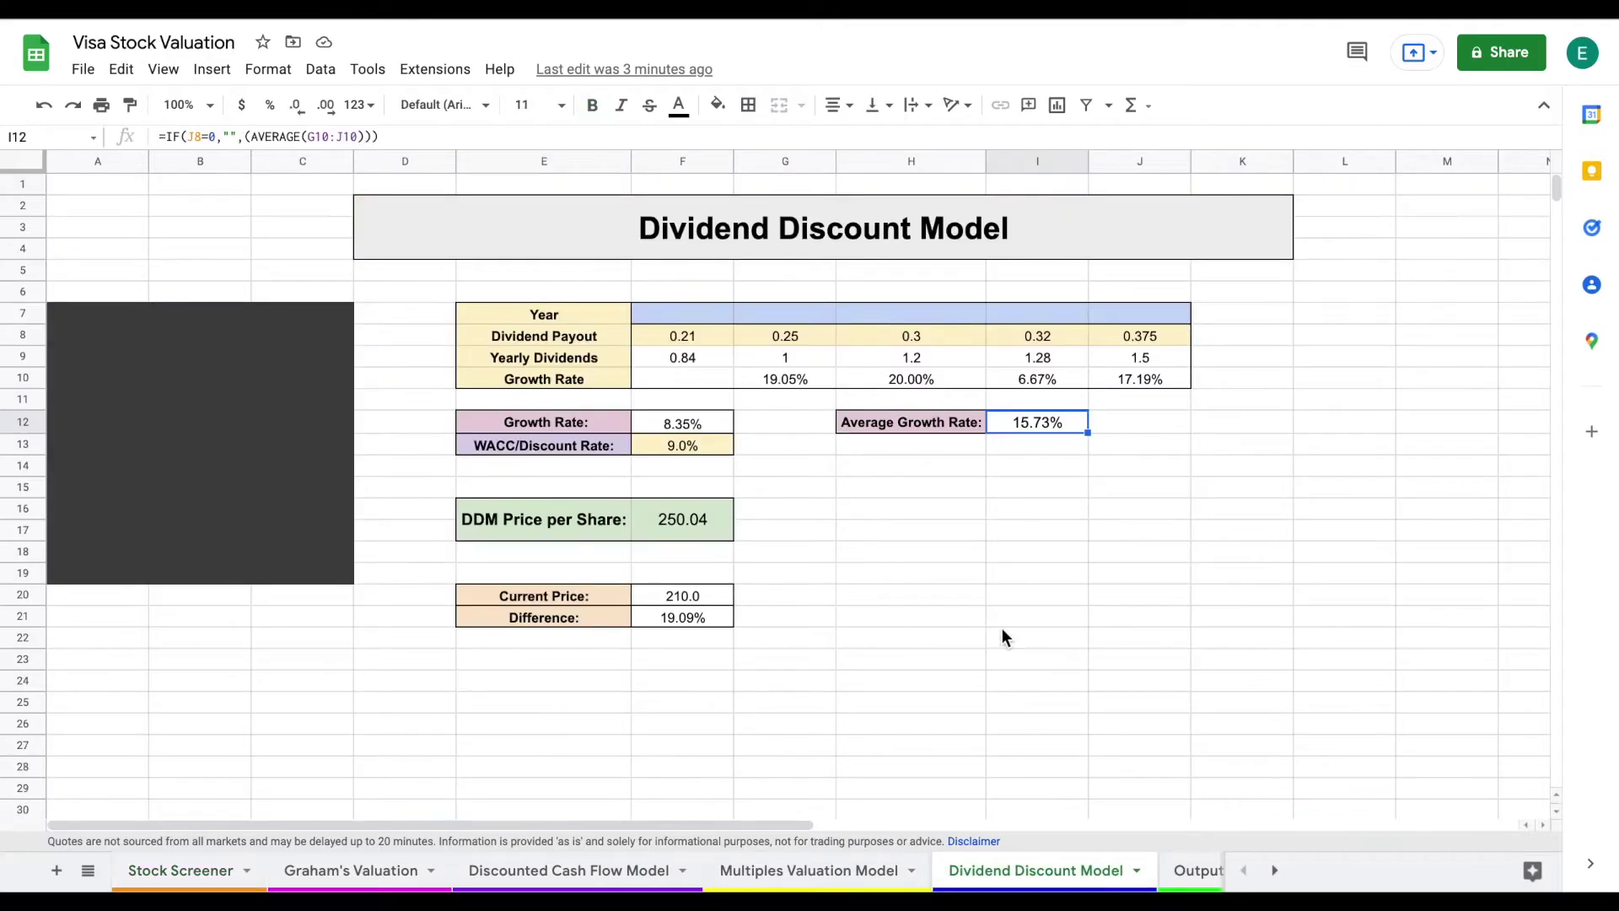
Review the growth rate, the WACC/discount rate and the resulting DDM price per share on the Dividend Discount Model sheet.
{"action": "left_click", "coordinate": [600, 431]}
{"action": "left_click", "coordinate": [656, 431]}
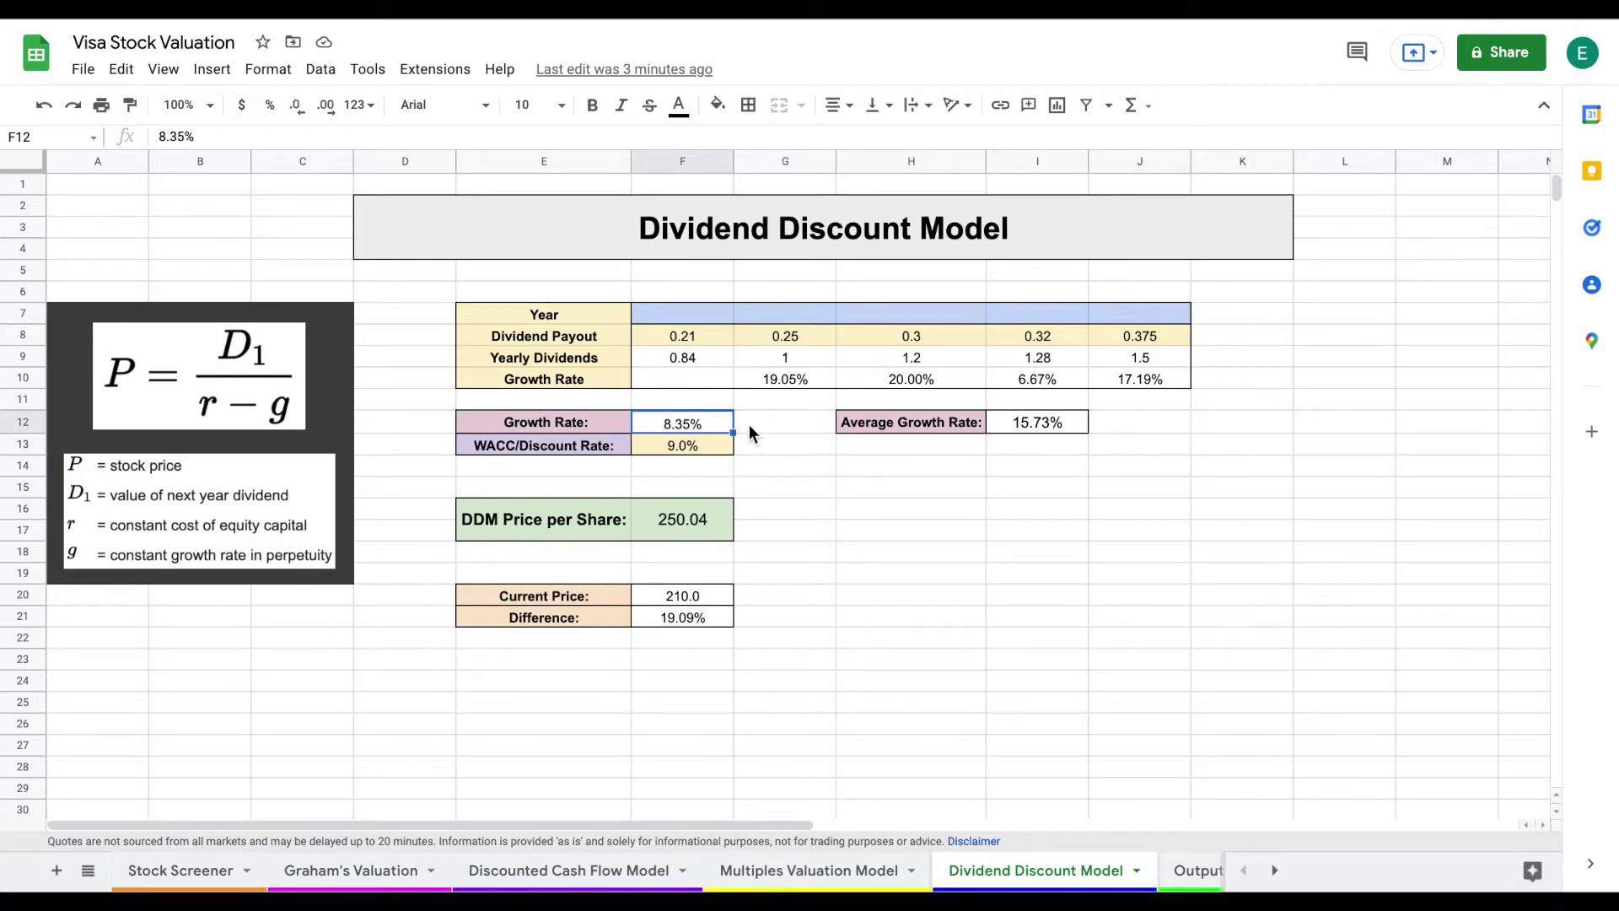
{"action": "left_click", "coordinate": [598, 449]}
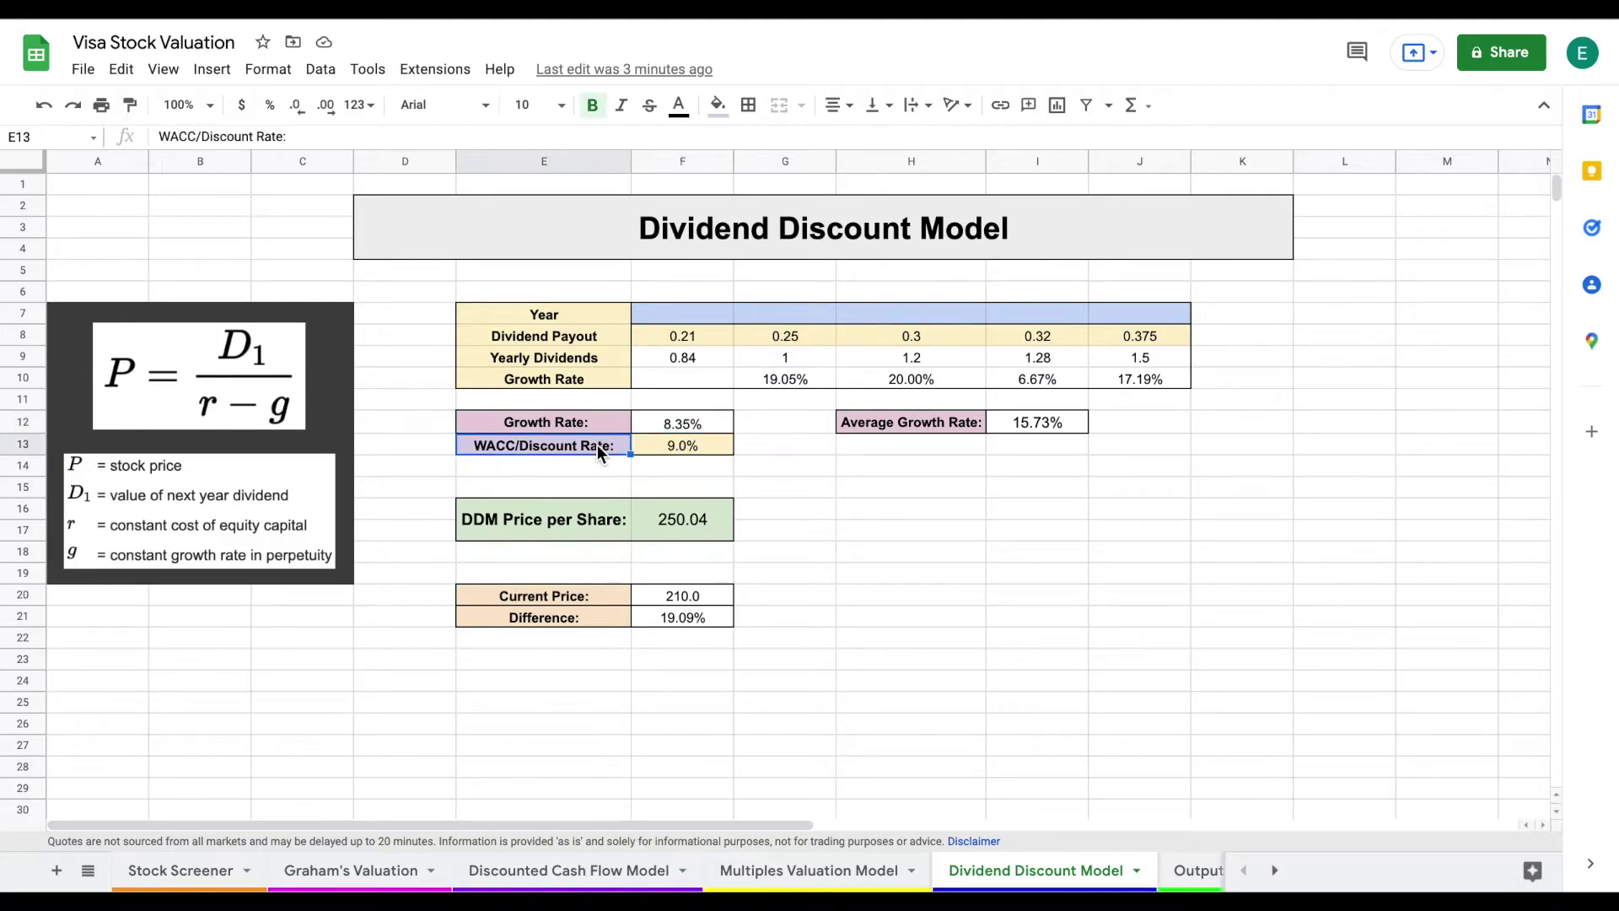
{"action": "left_click", "coordinate": [708, 447]}
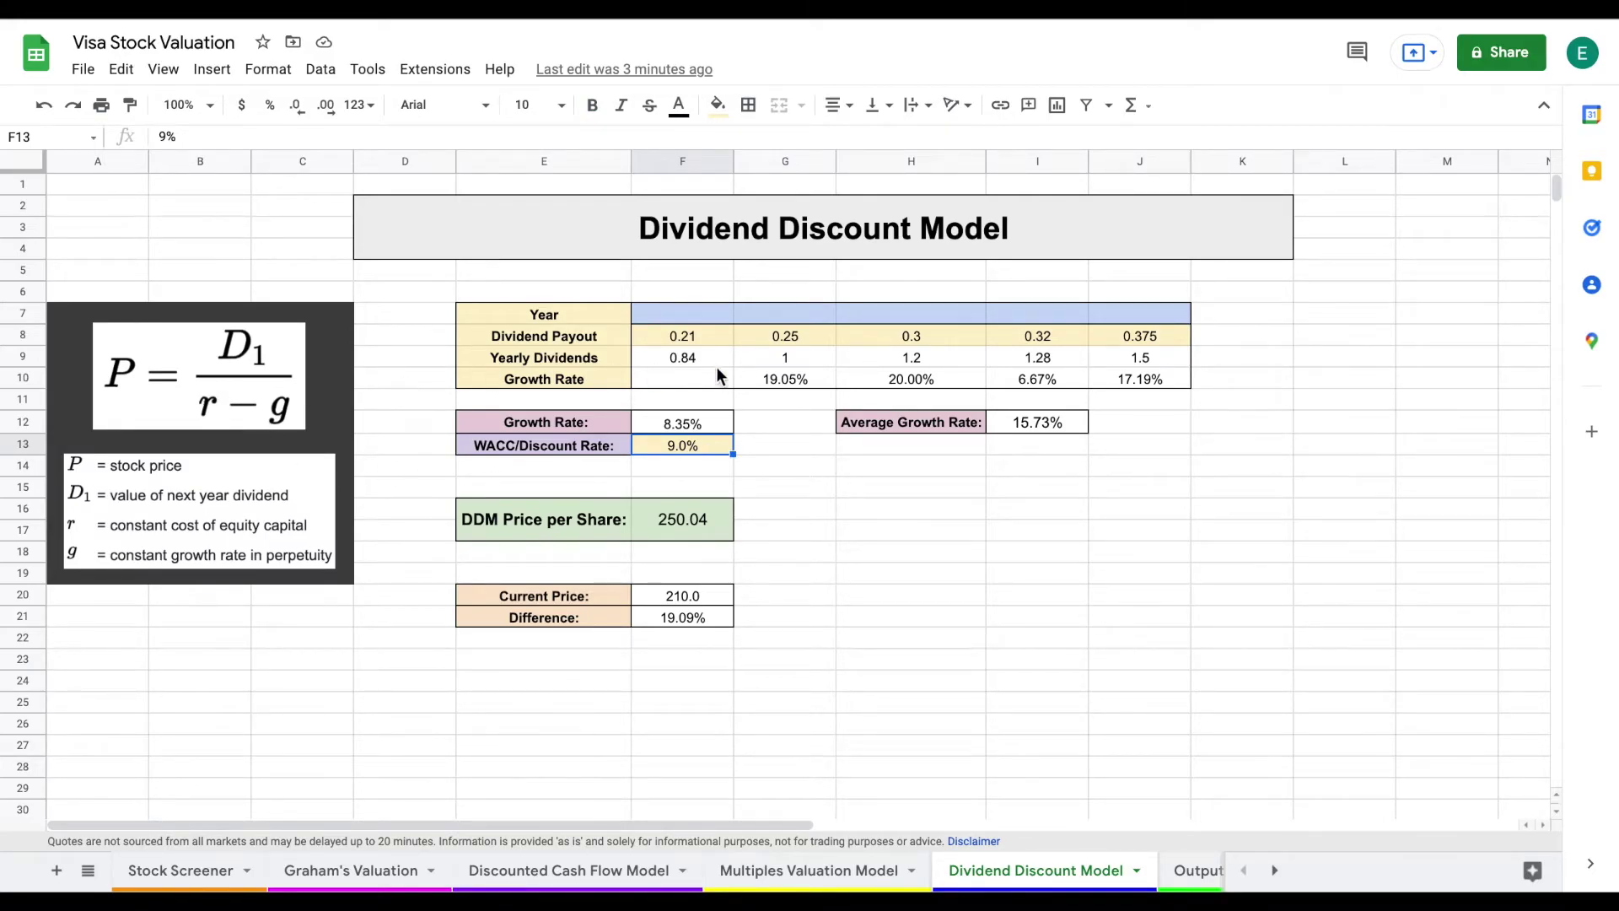
{"action": "left_click_drag", "start_coordinate": [592, 523], "coordinate": [663, 523]}
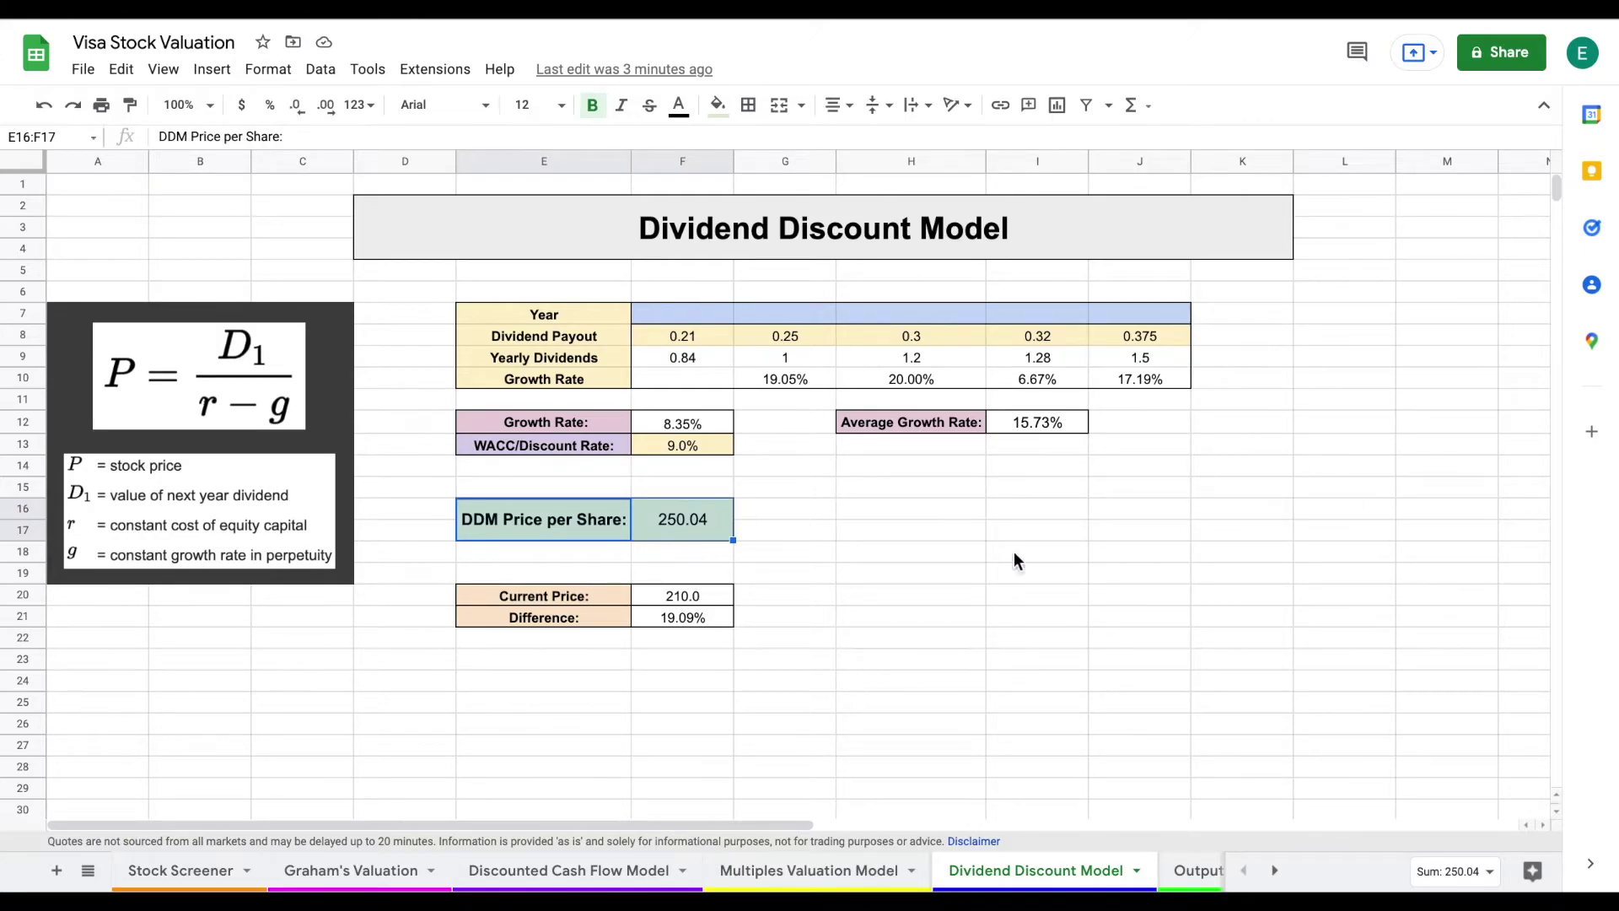
Open the Output sheet and review the four model valuations together with the average intrinsic value.
{"action": "left_click", "coordinate": [1196, 871]}
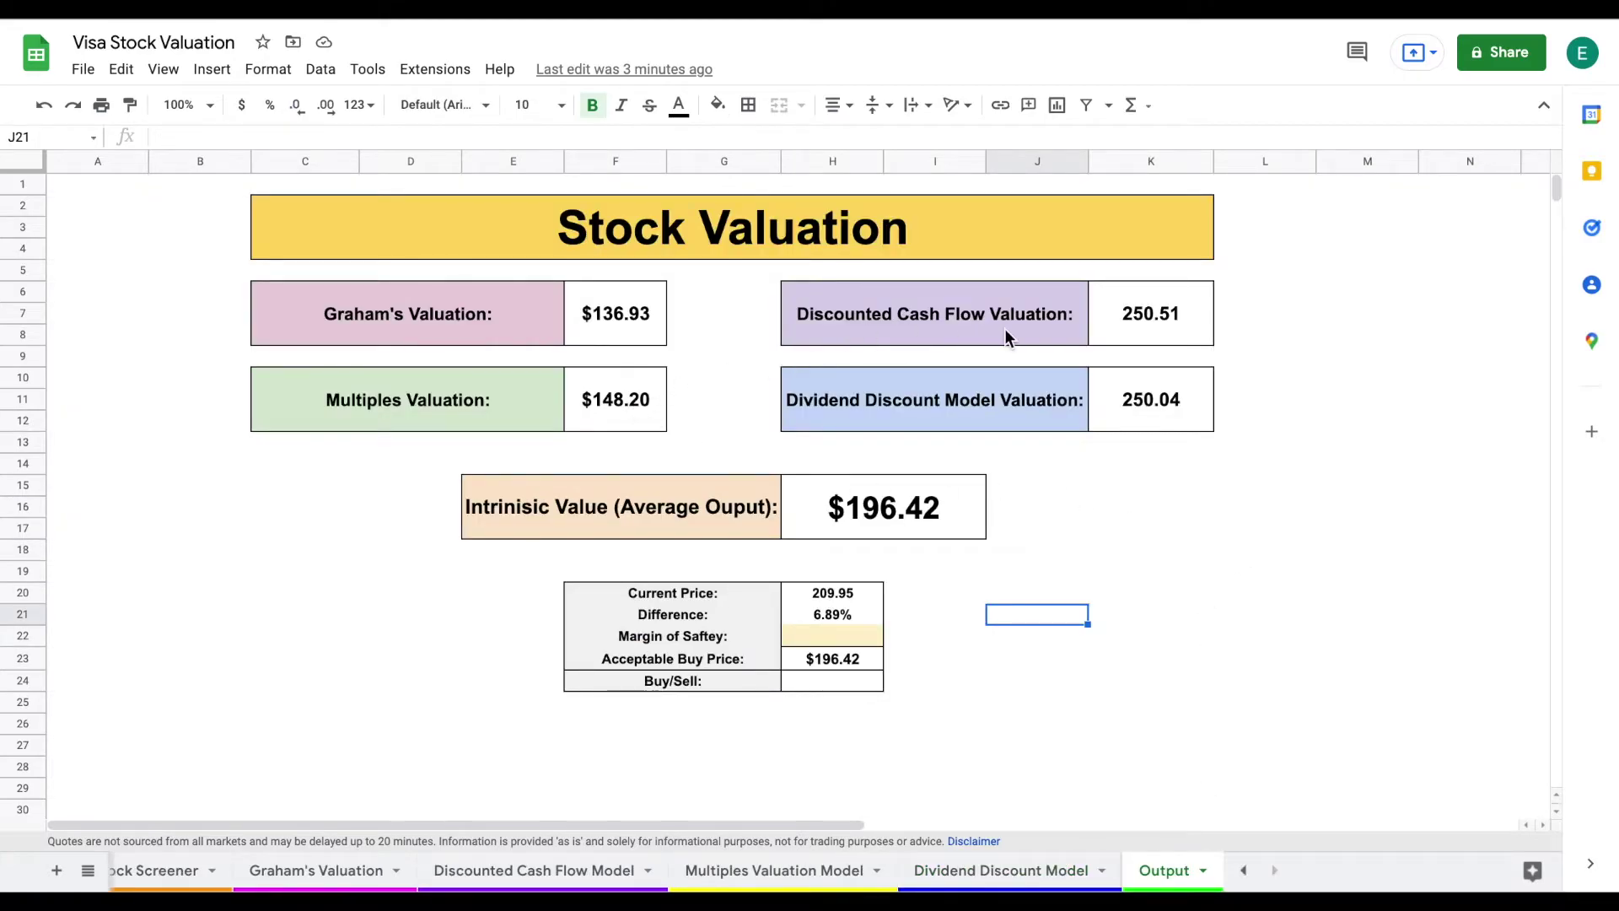
{"action": "left_click_drag", "start_coordinate": [490, 318], "coordinate": [595, 327]}
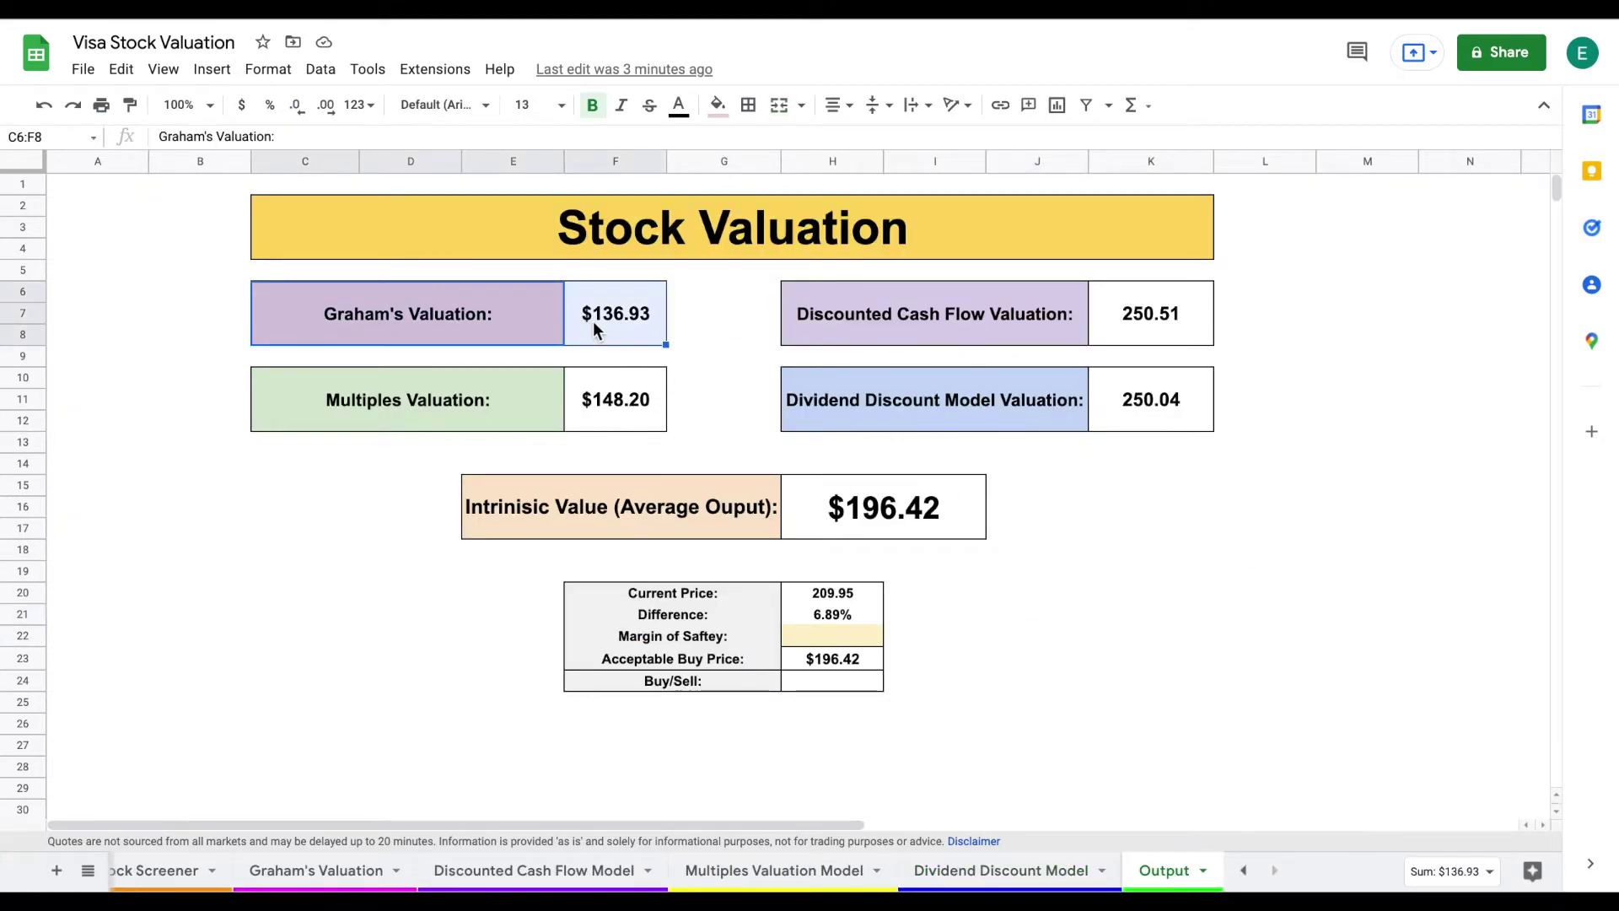
{"action": "left_click_drag", "start_coordinate": [523, 419], "coordinate": [635, 419]}
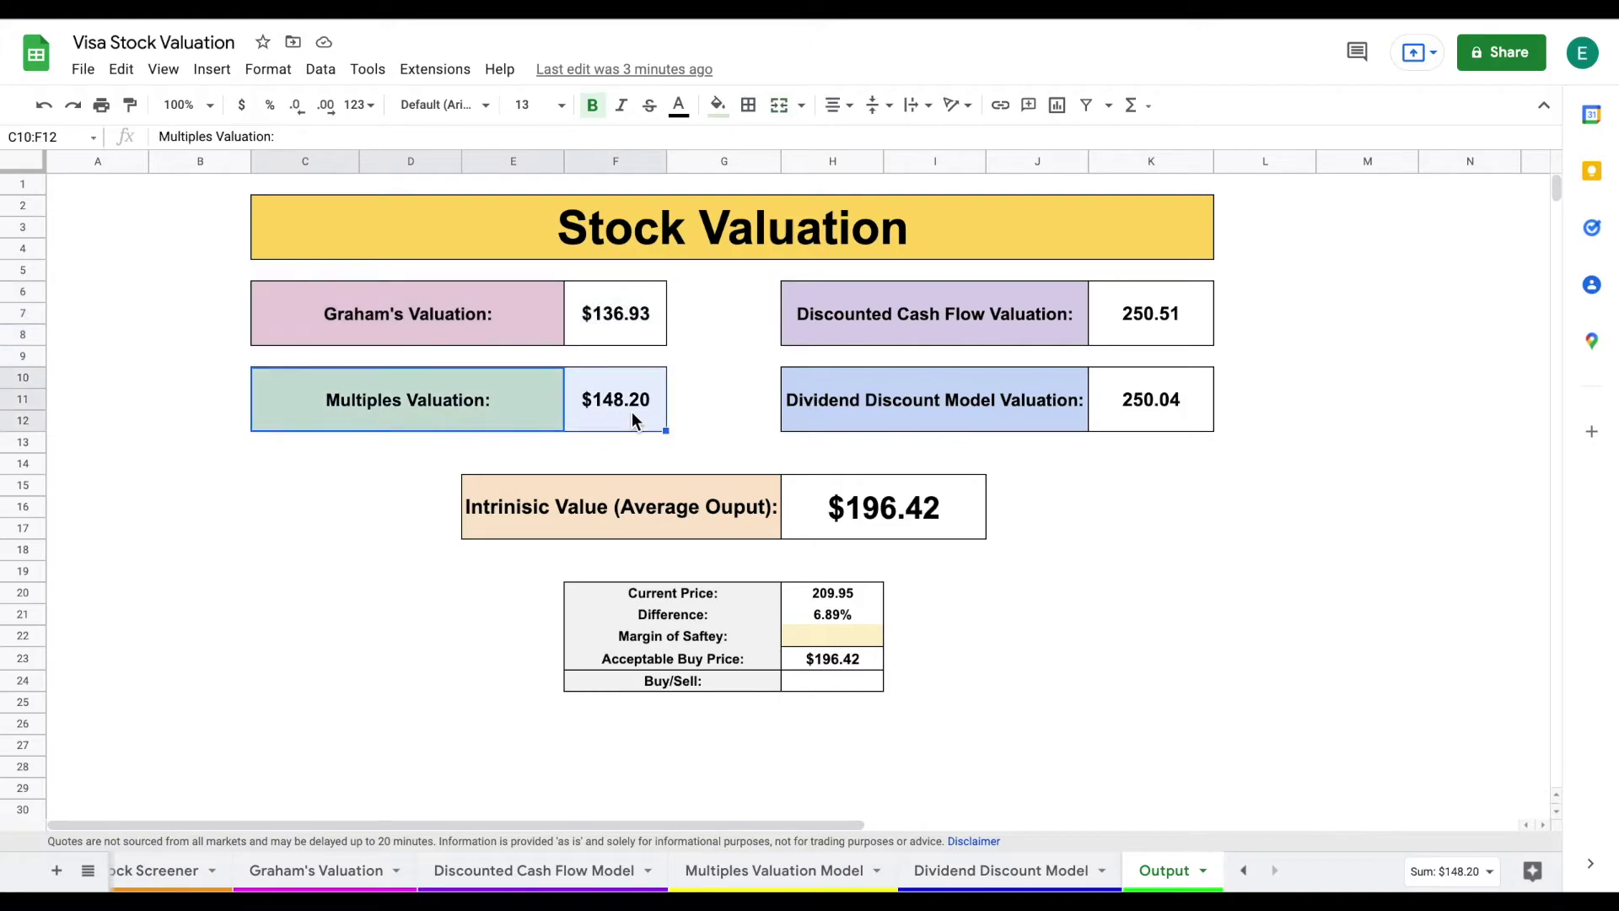
{"action": "left_click_drag", "start_coordinate": [1028, 325], "coordinate": [1144, 329]}
{"action": "left_click_drag", "start_coordinate": [1008, 423], "coordinate": [1118, 415]}
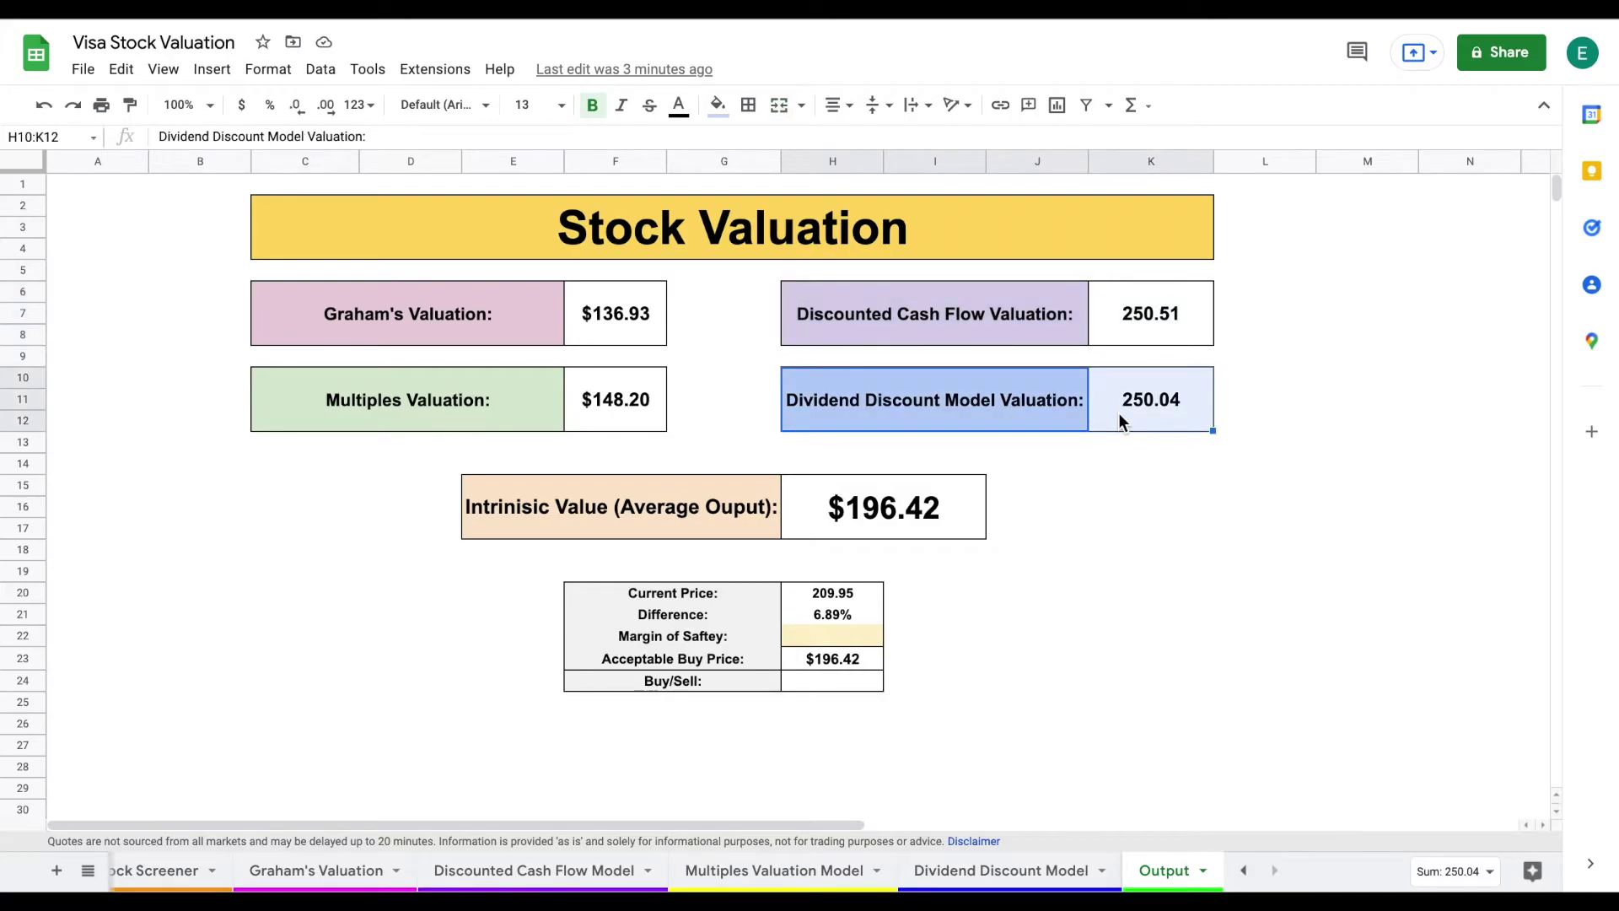
{"action": "left_click_drag", "start_coordinate": [730, 519], "coordinate": [855, 524]}
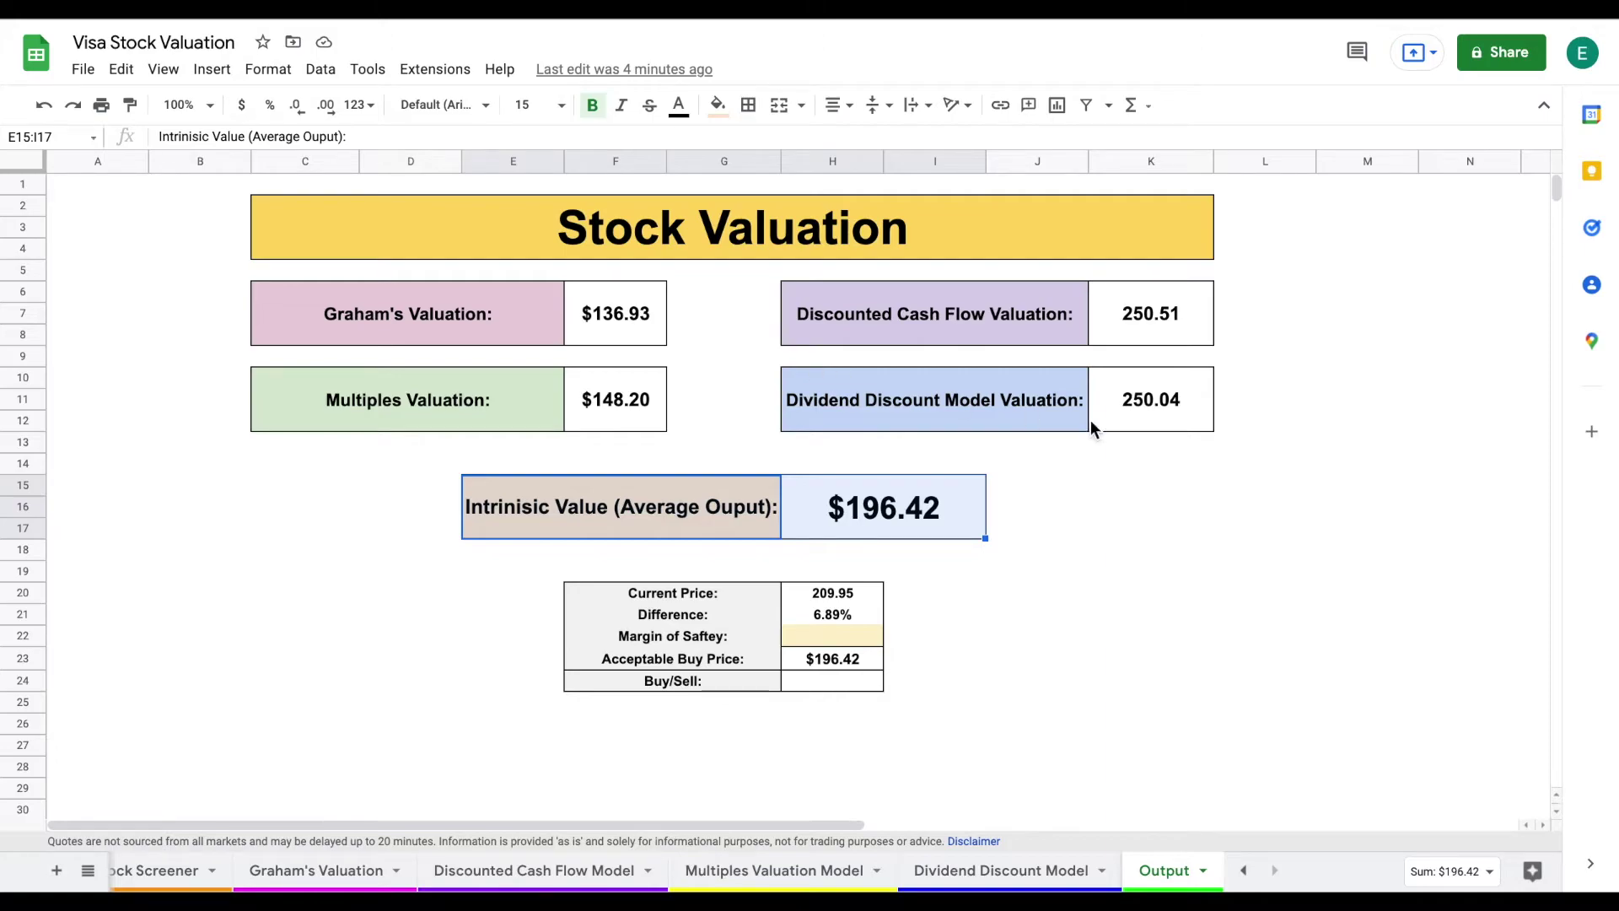
Compare the Dividend Discount Model valuation with the Discounted Cash Flow valuation on the Output sheet.
{"action": "left_click", "coordinate": [976, 407]}
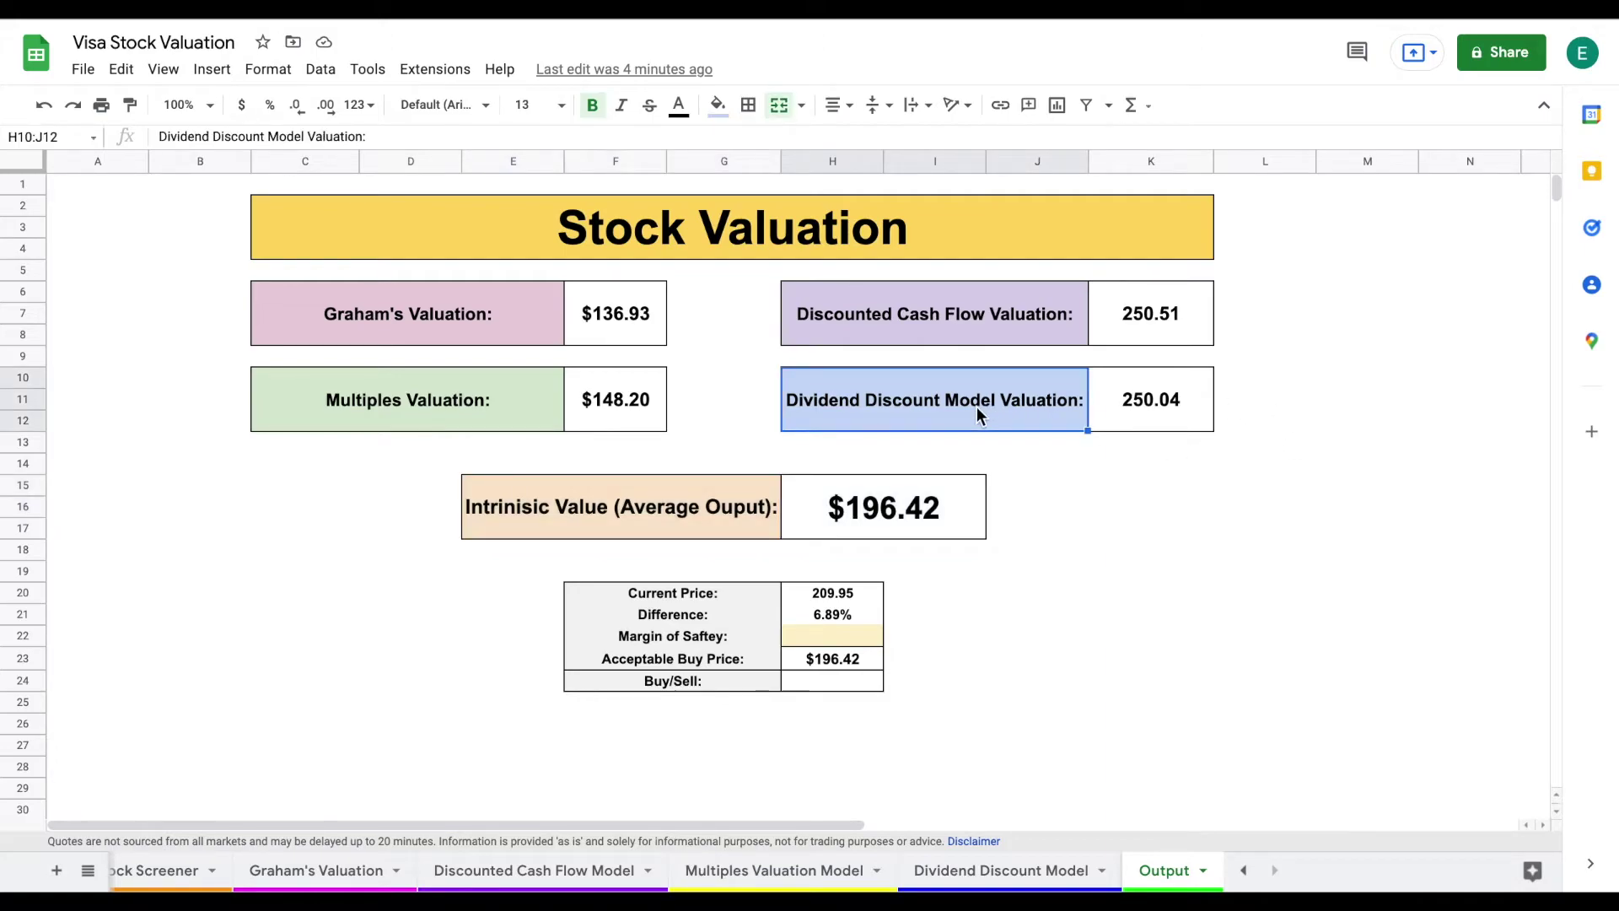
{"action": "left_click", "coordinate": [999, 337]}
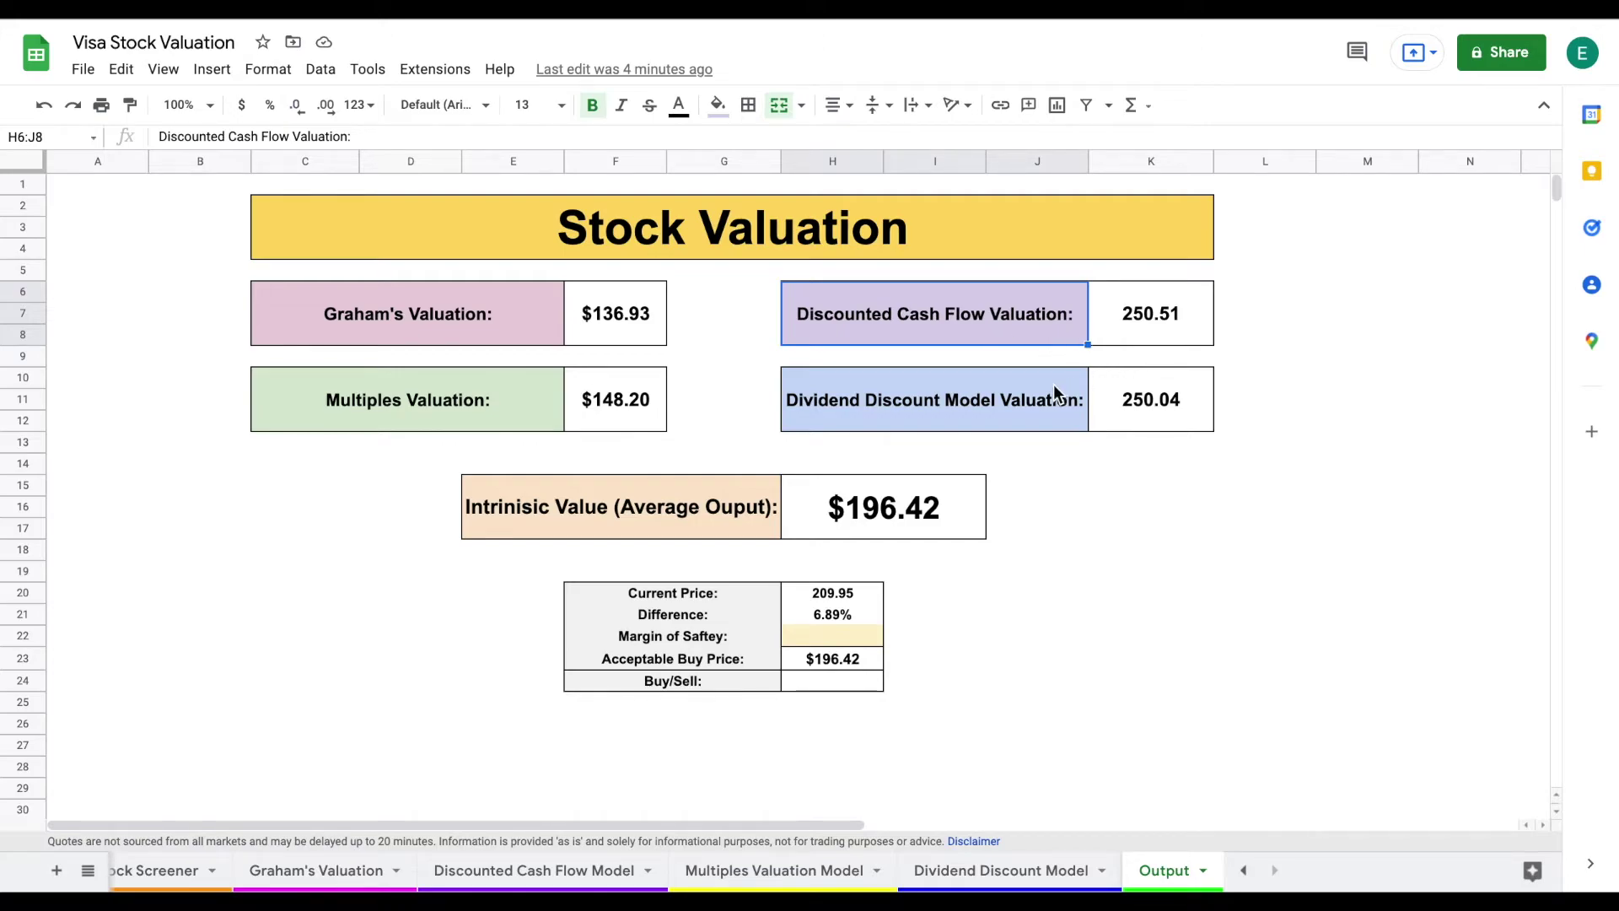
{"action": "left_click_drag", "start_coordinate": [1042, 410], "coordinate": [1141, 410]}
{"action": "left_click_drag", "start_coordinate": [1042, 327], "coordinate": [1138, 327]}
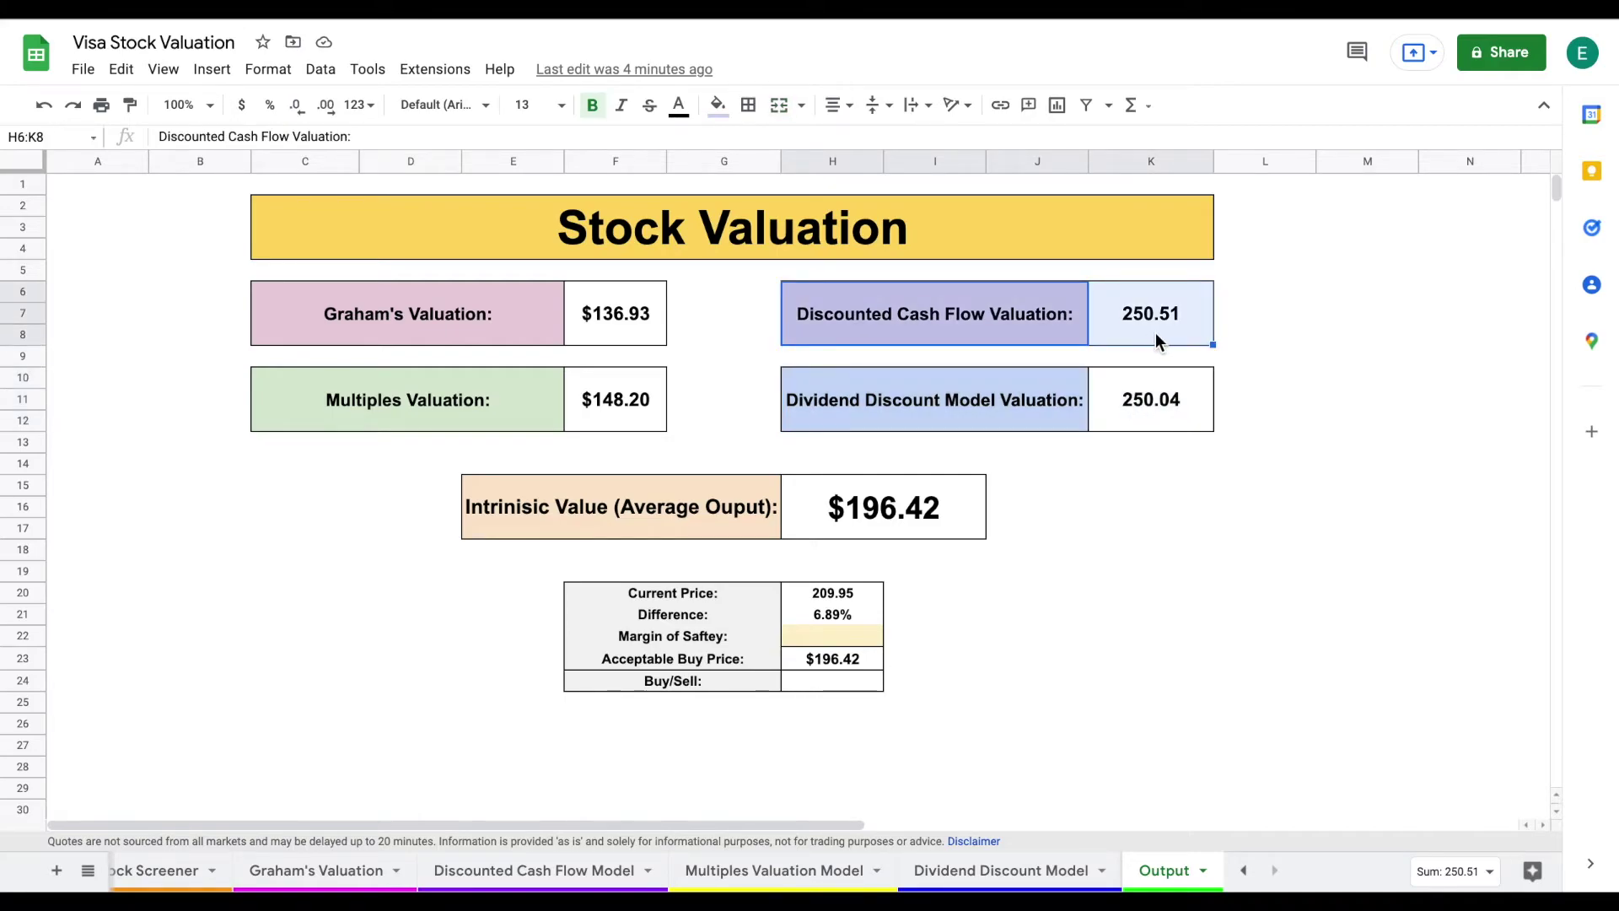
Compare Graham's valuation with the Multiples valuation on the Output sheet.
{"action": "left_click_drag", "start_coordinate": [457, 324], "coordinate": [589, 326]}
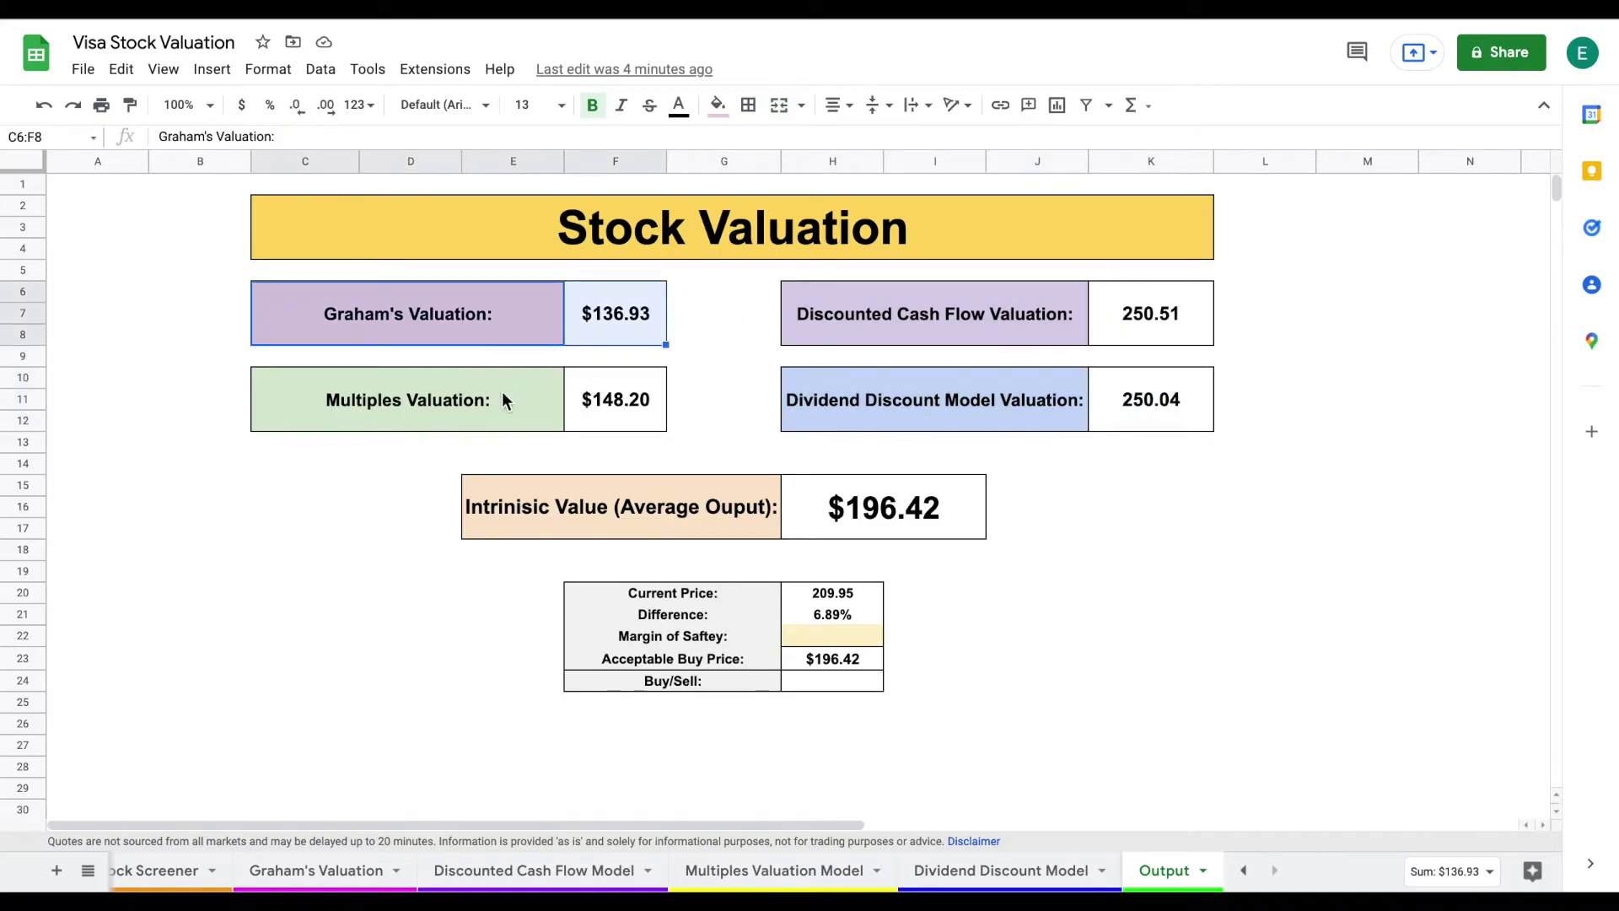
{"action": "left_click_drag", "start_coordinate": [503, 411], "coordinate": [588, 413]}
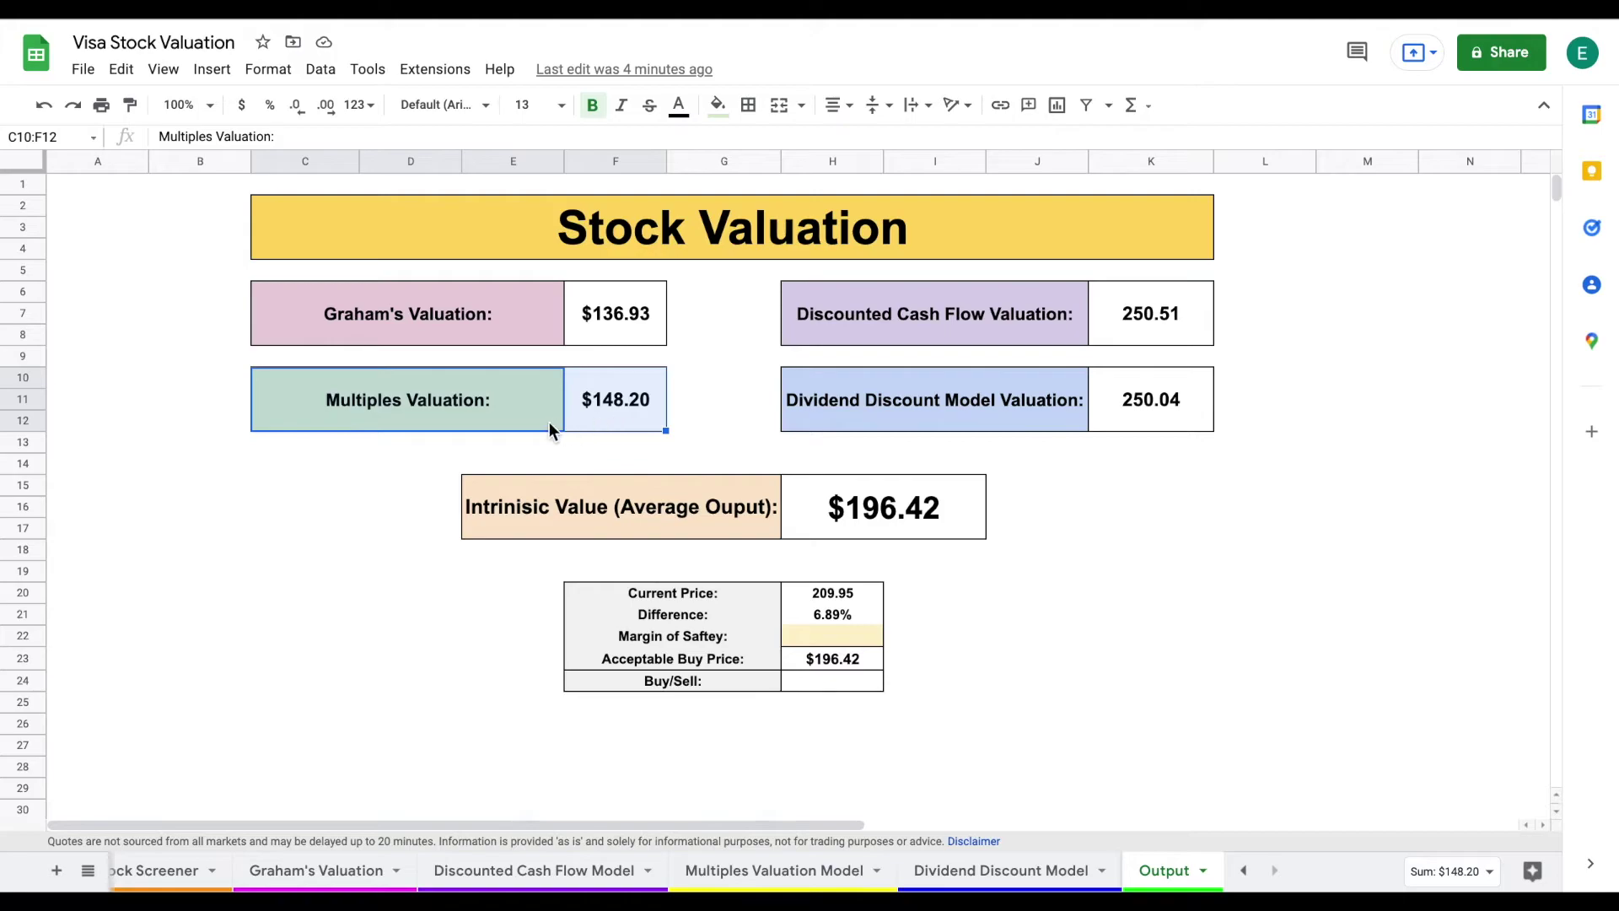
{"action": "left_click_drag", "start_coordinate": [505, 413], "coordinate": [572, 413]}
{"action": "left_click_drag", "start_coordinate": [541, 329], "coordinate": [598, 335]}
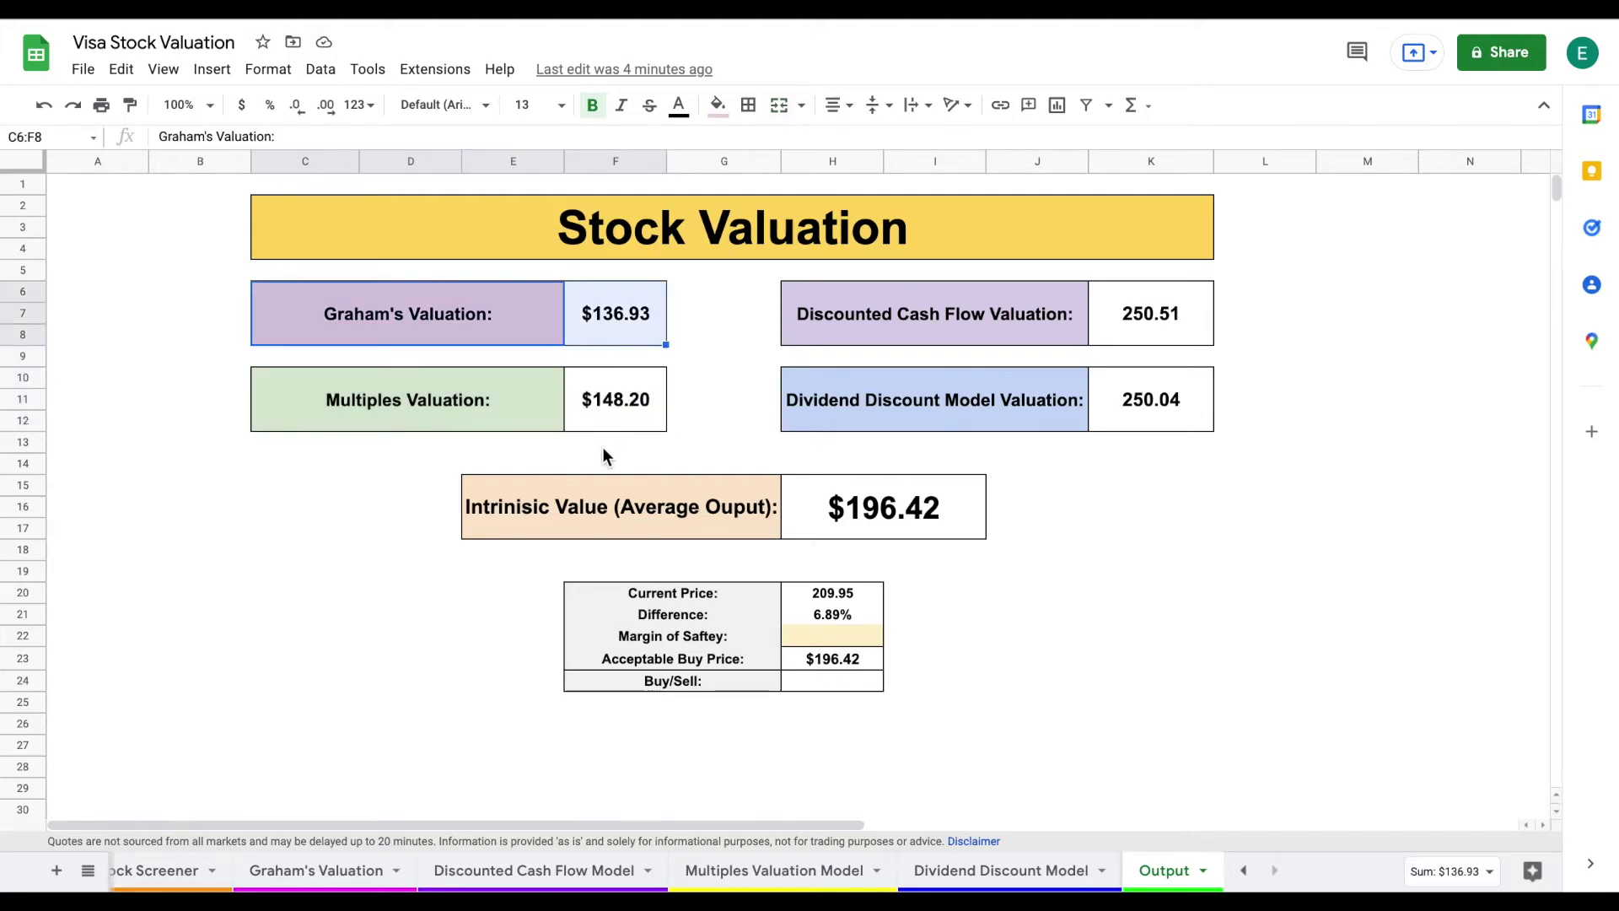
{"action": "left_click_drag", "start_coordinate": [497, 322], "coordinate": [594, 324]}
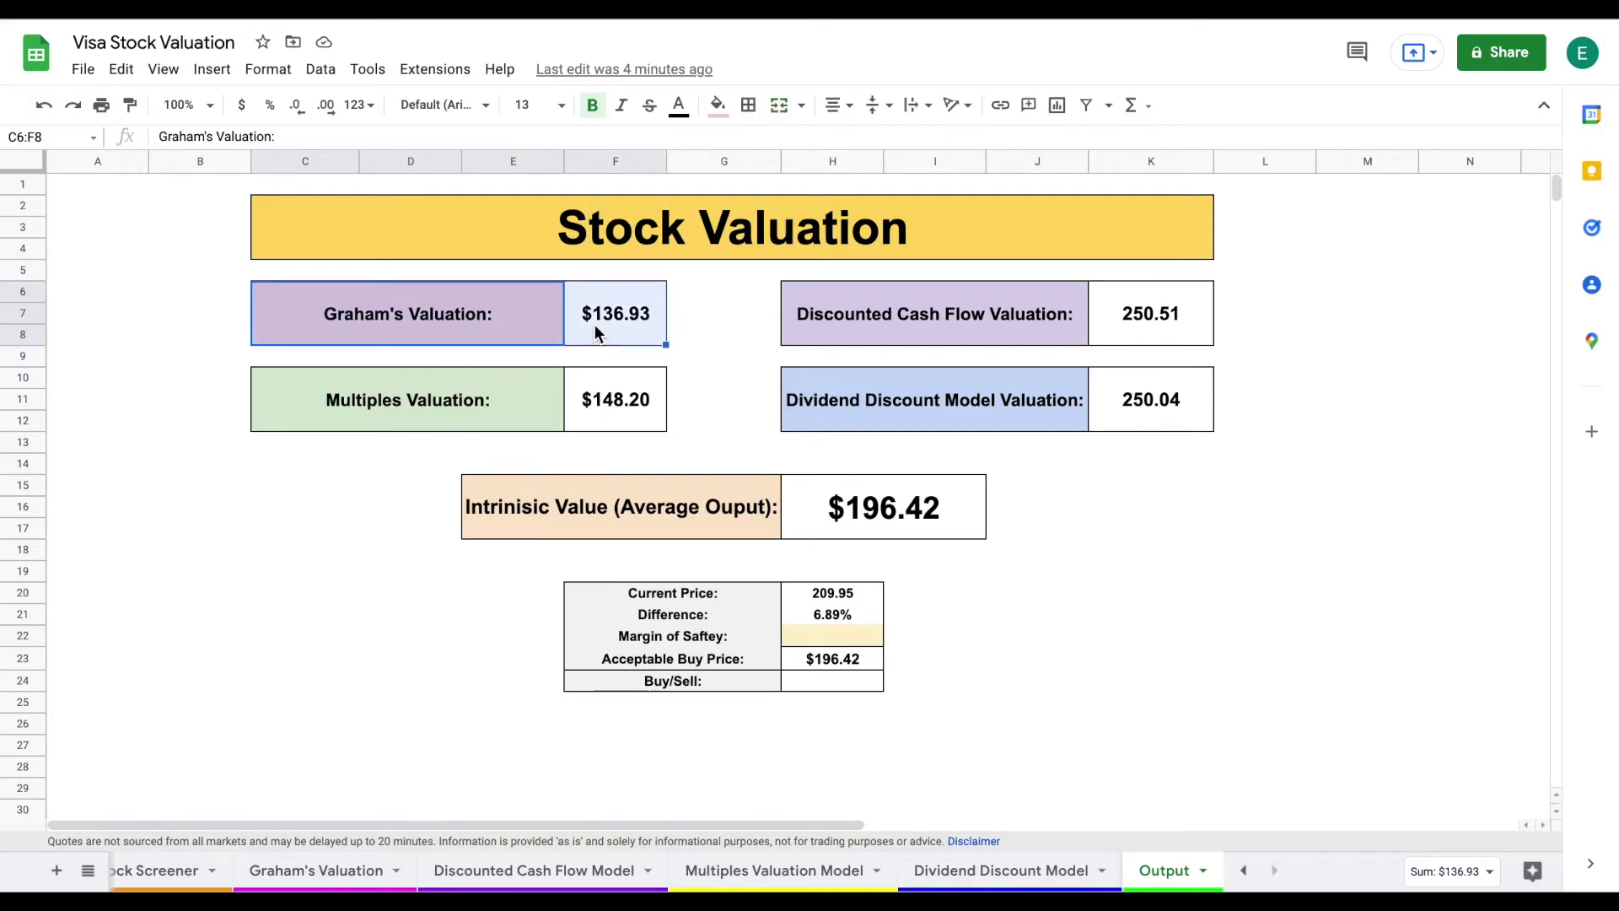